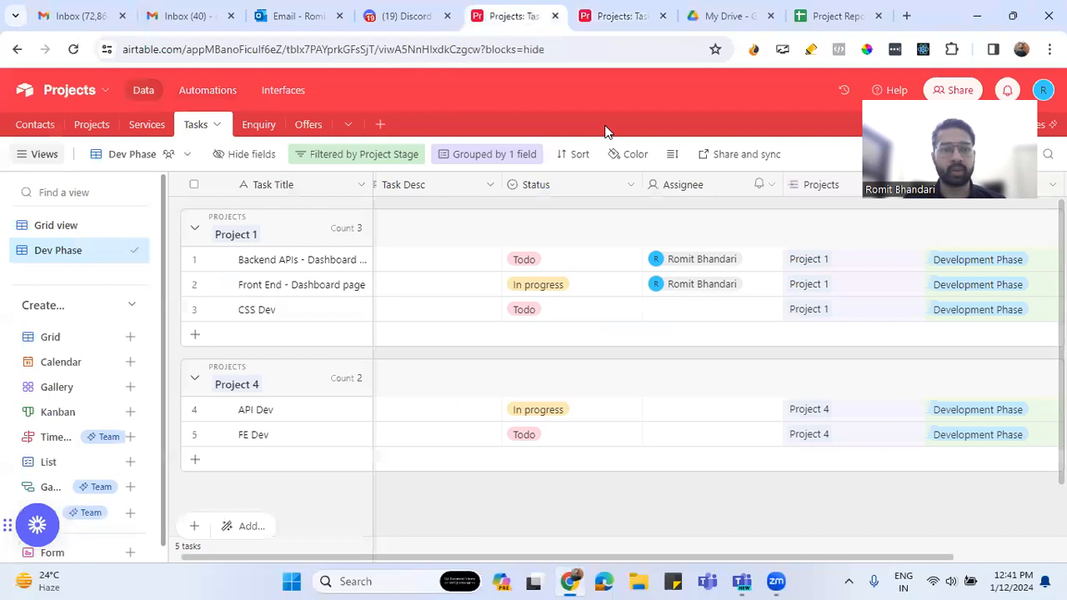
Examine the records and fields of the Projects, Services and Tasks tables, using the unfiltered Grid view for Projects and Tasks.
left_click(91, 125)
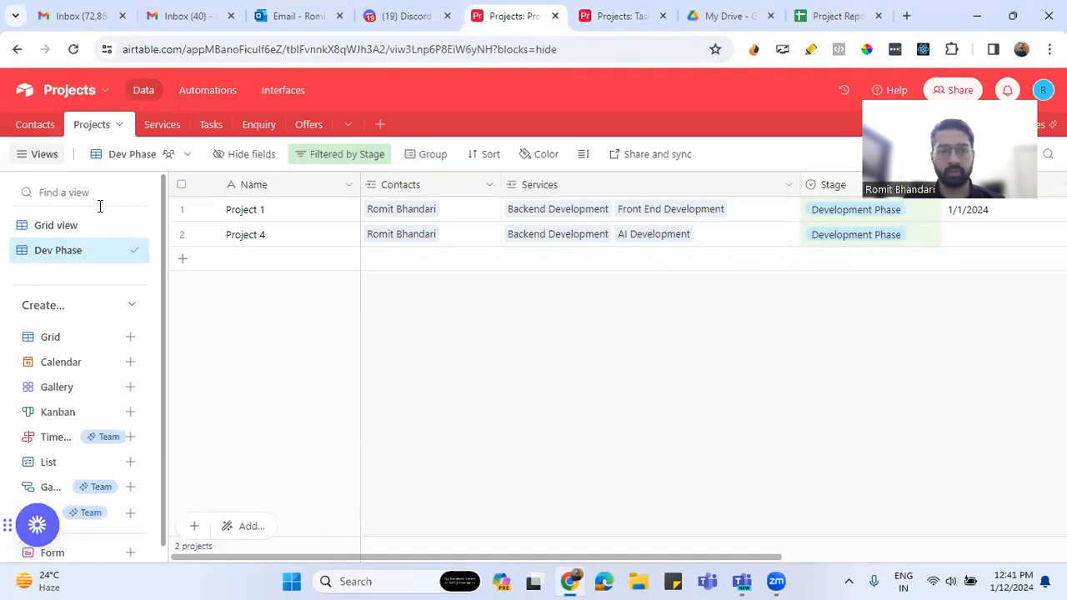
left_click(43, 222)
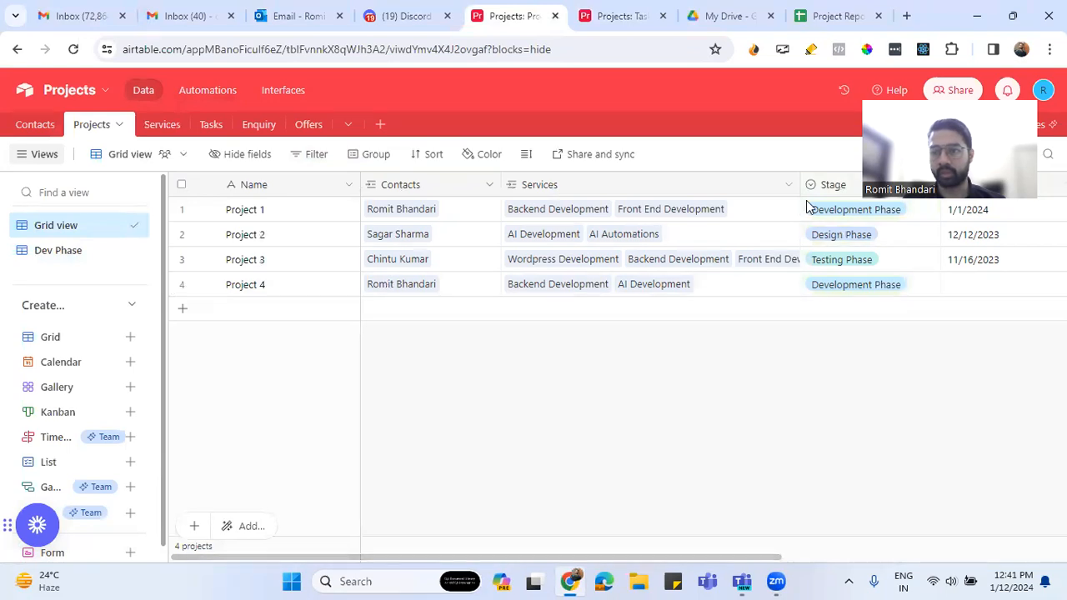
left_click_drag(964, 150, 926, 525)
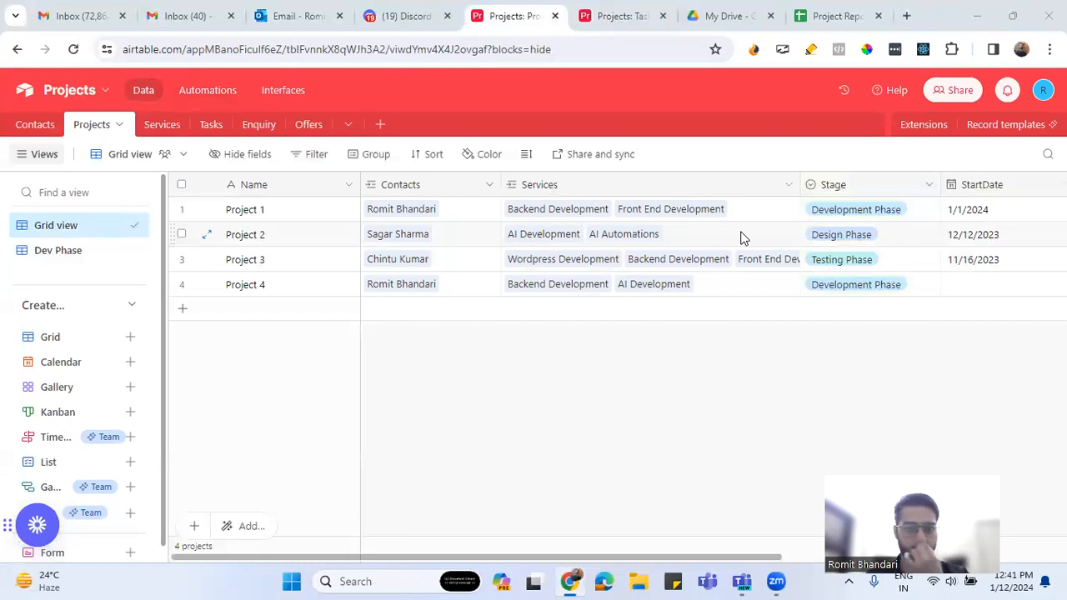
mouse_move(767, 557)
left_mouse_down()
mouse_move(1048, 557)
mouse_move(763, 556)
left_mouse_up()
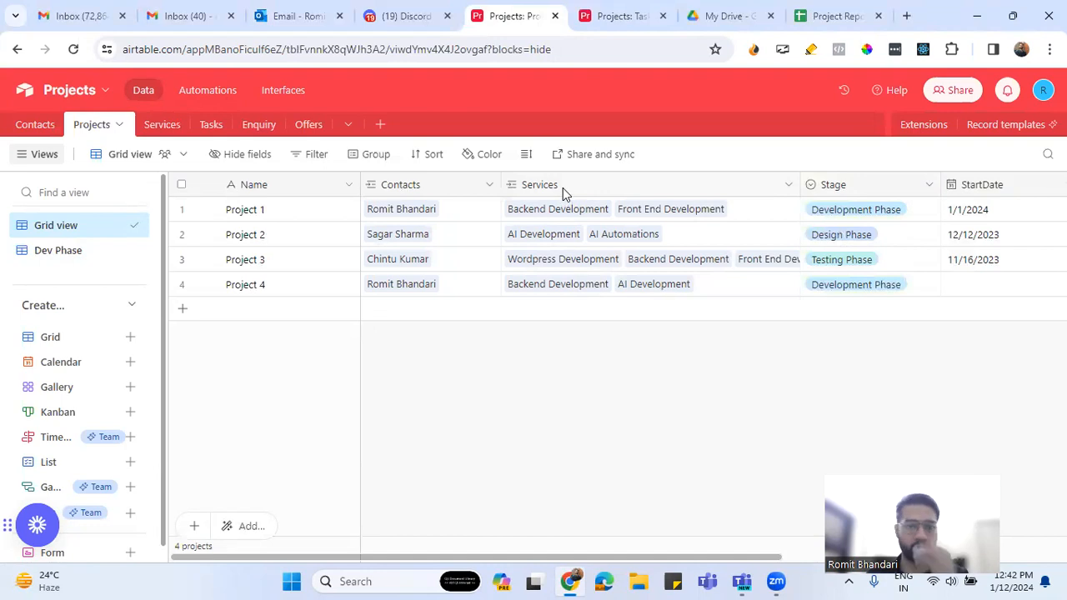
left_click(166, 124)
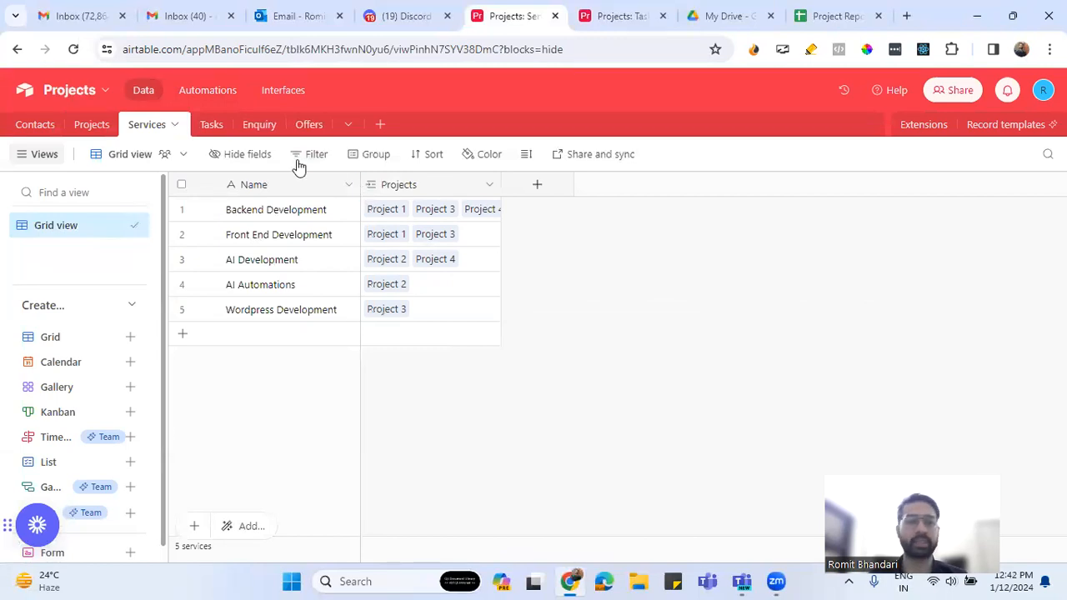
left_click(219, 131)
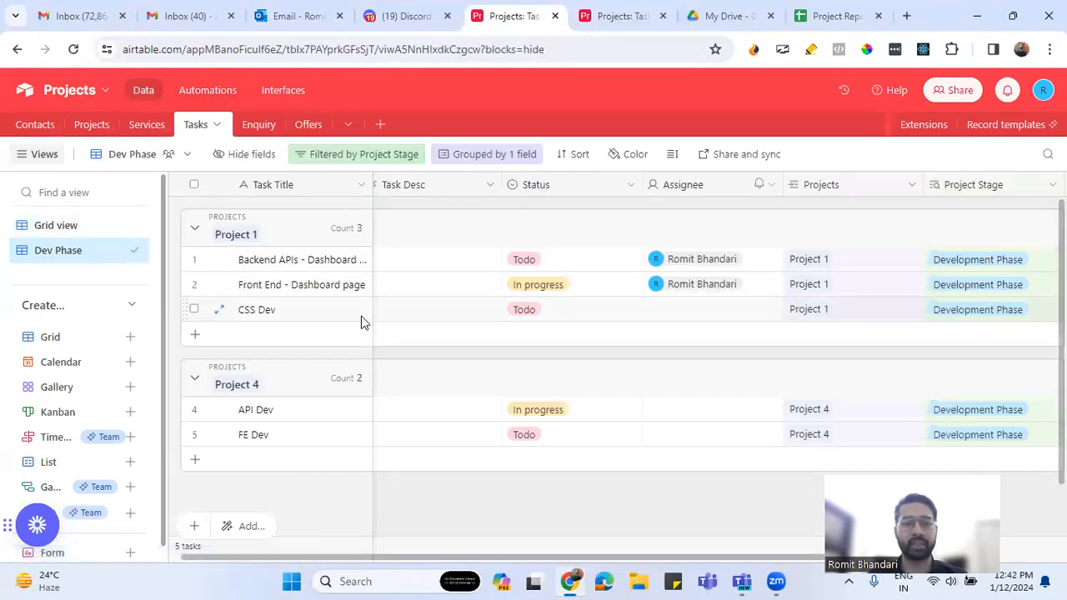
left_click(72, 227)
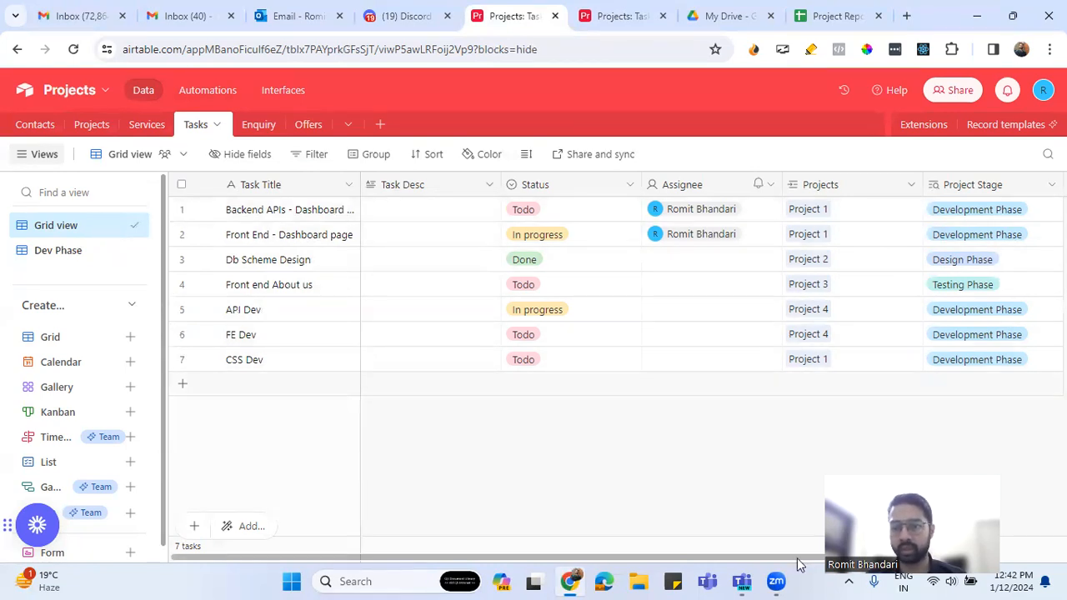
scroll(796, 565, "right", 3)
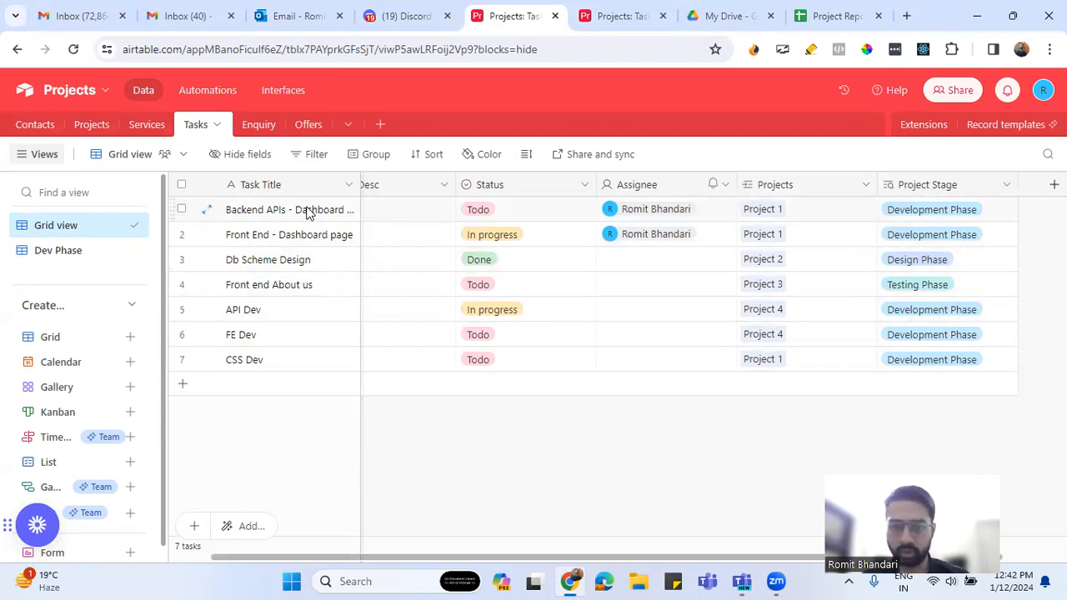
left_click_drag(717, 557, 684, 568)
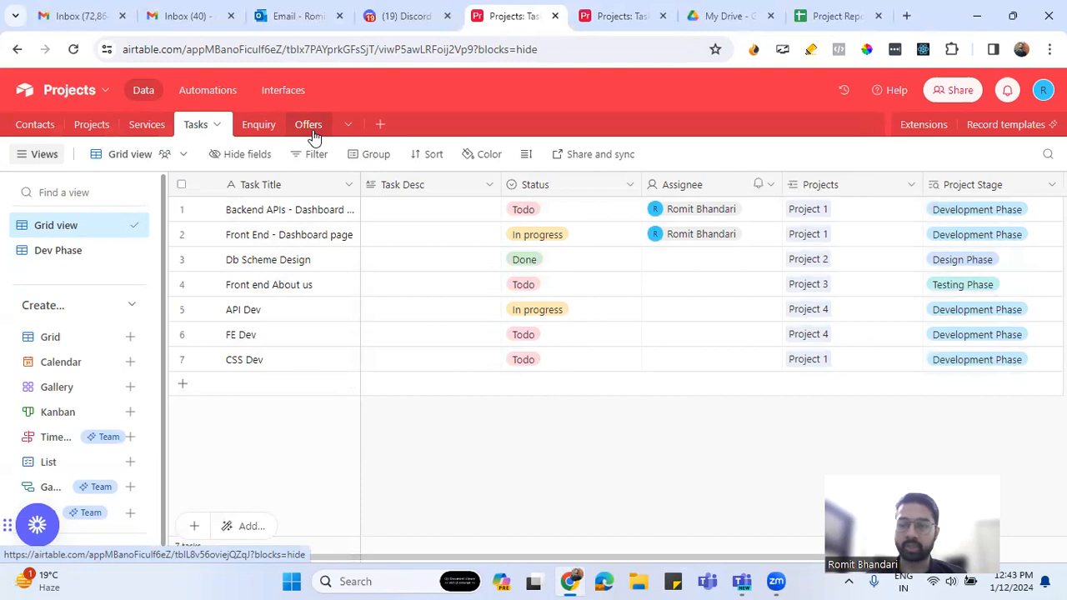
left_click(99, 127)
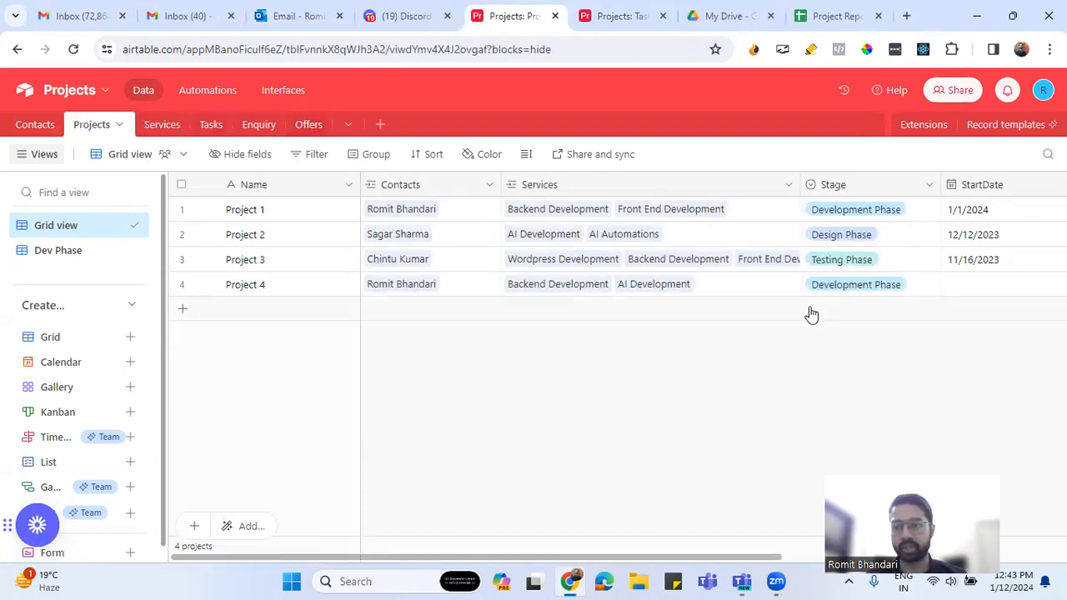
left_click(210, 126)
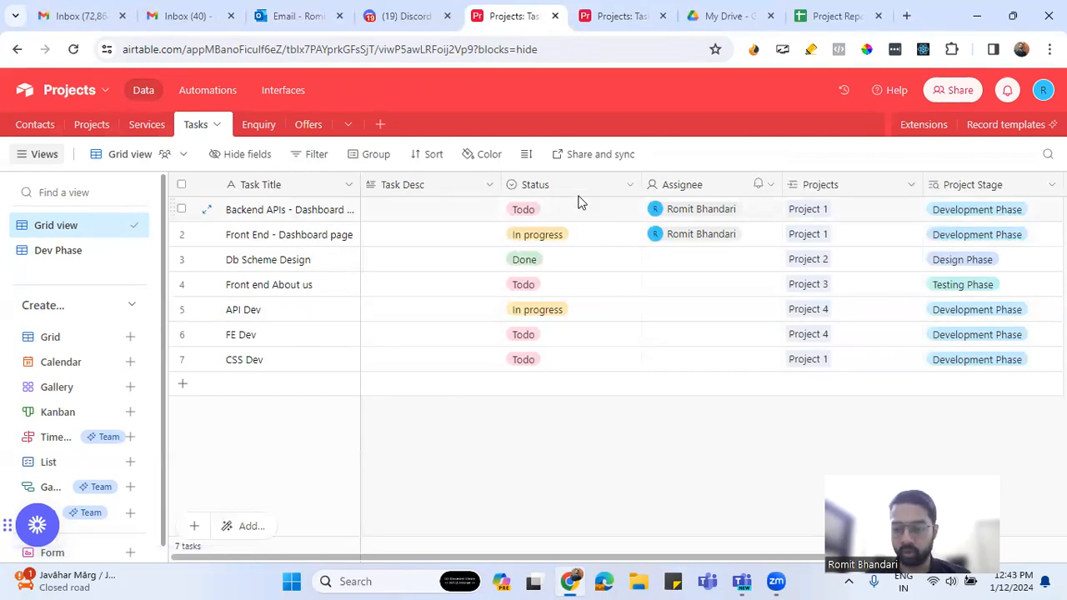
Create a new automation in the Projects base and name it "Append to Google Sheet".
left_click(599, 20)
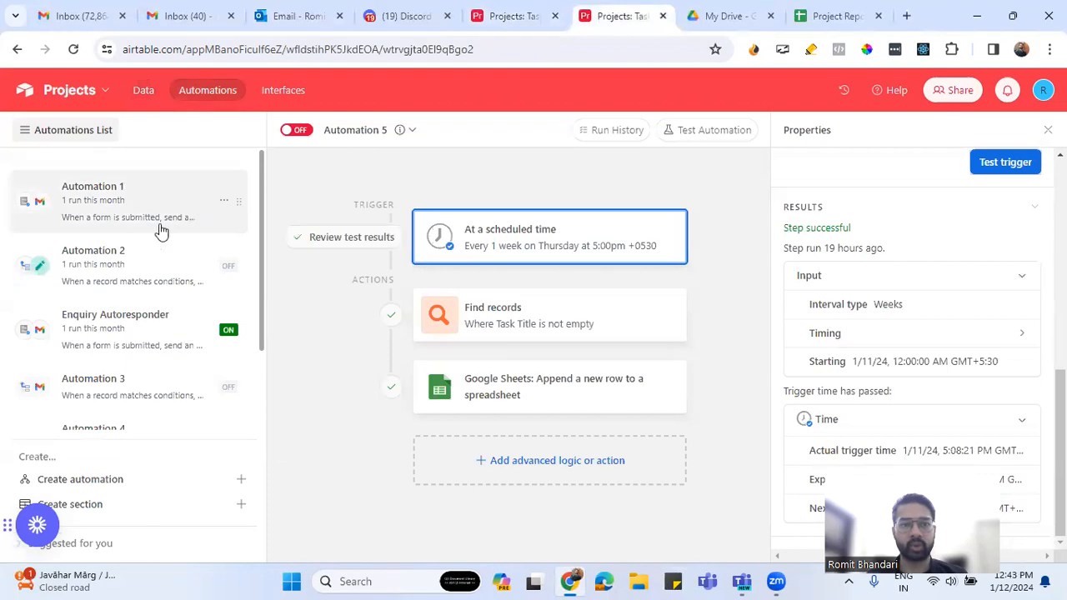
scroll(170, 282, "down", 2)
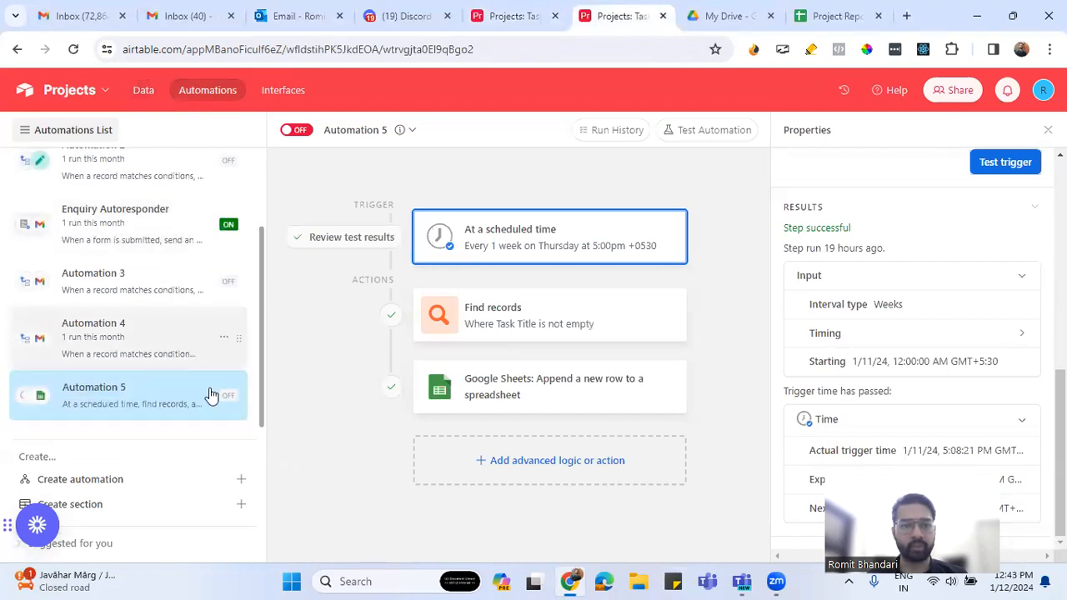
left_click(241, 481)
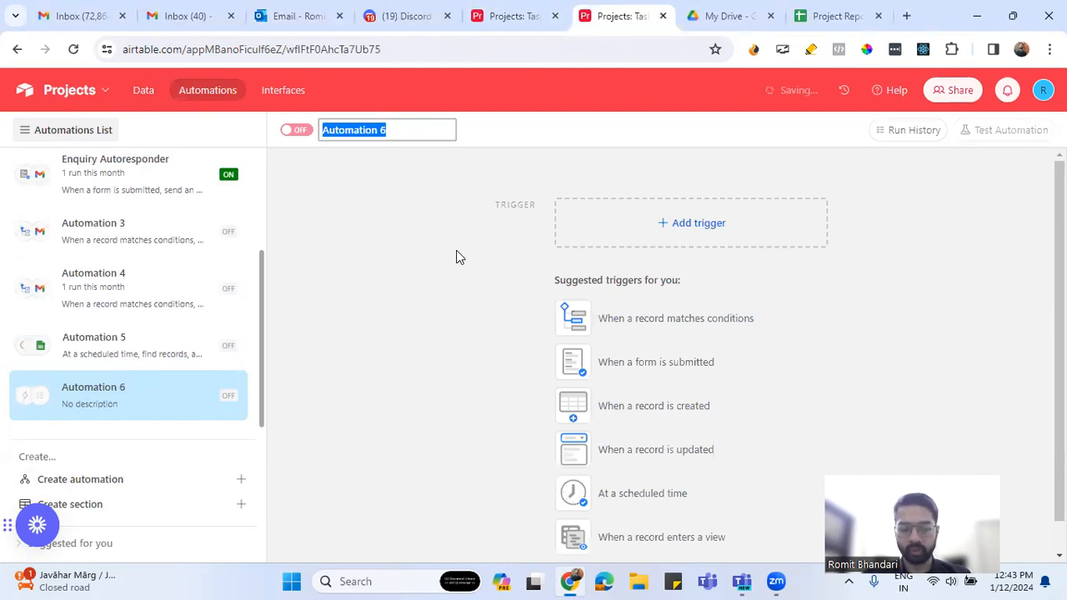
type("Append")
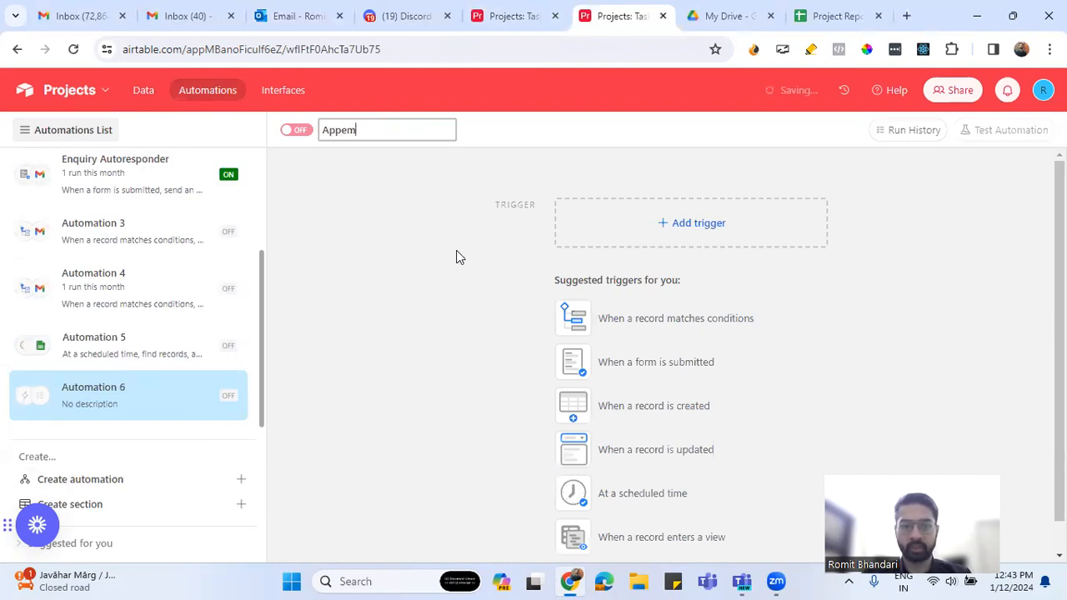
key("BackSpace")
key("BackSpace")
key("BackSpace")
type("end ")
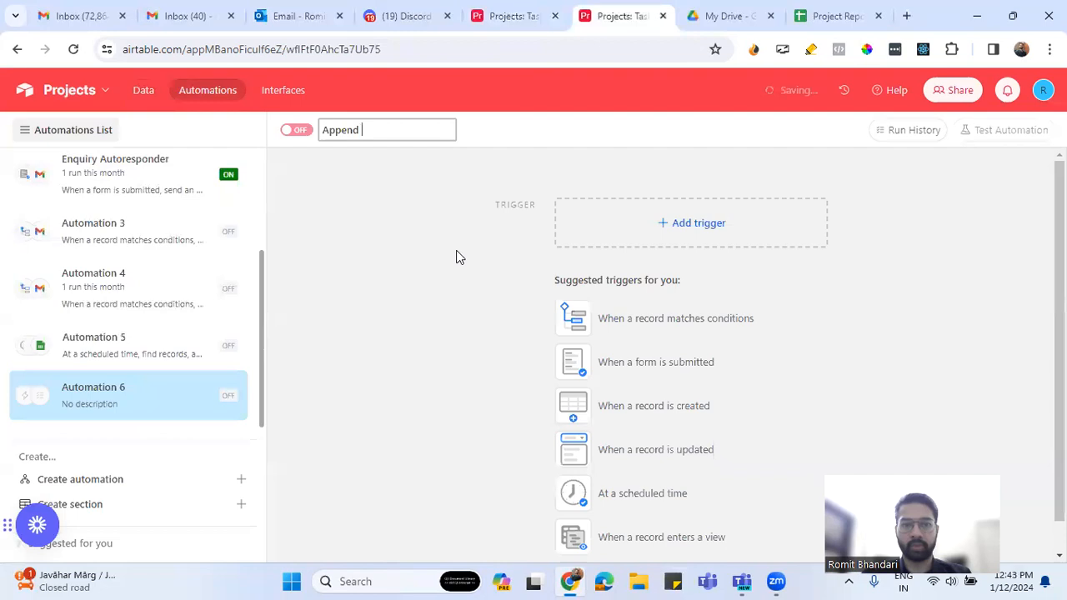
type("to Google Sheet")
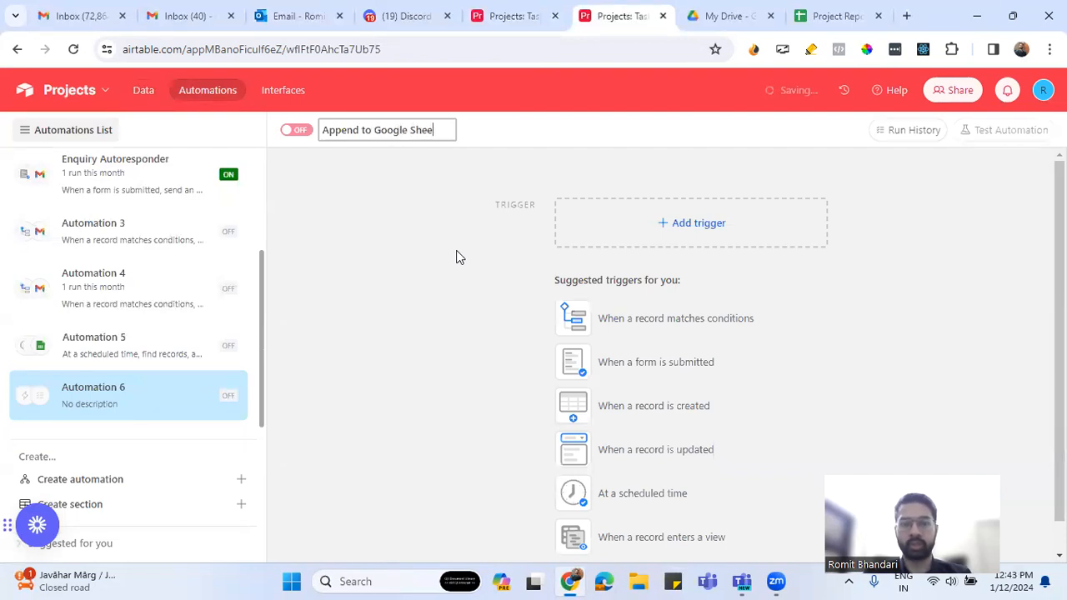
Add an "At scheduled time" trigger to the automation and set its interval type to Weeks.
left_click(700, 237)
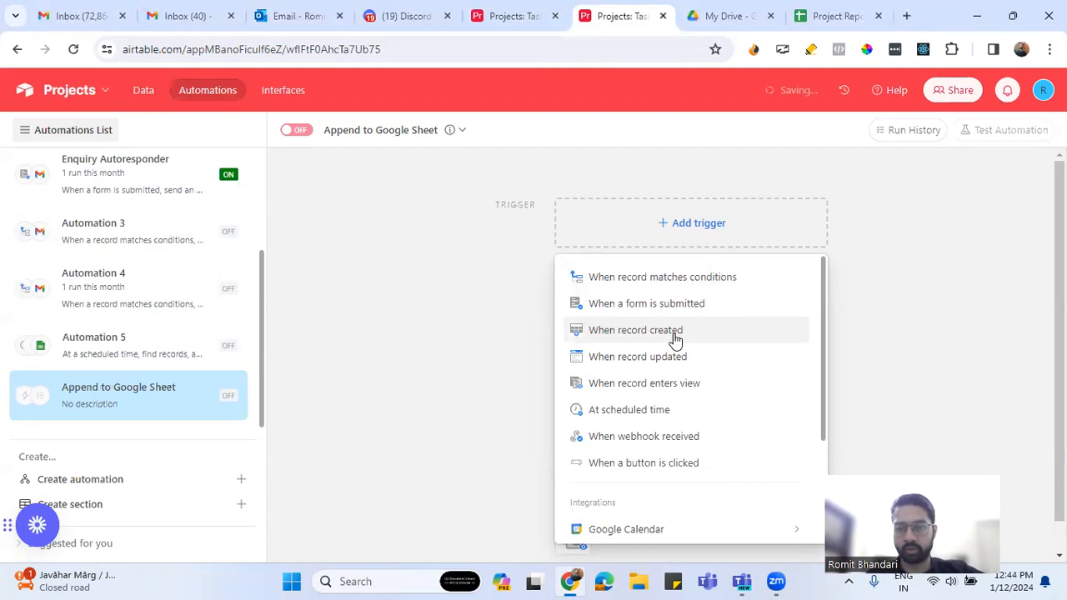
left_click(634, 411)
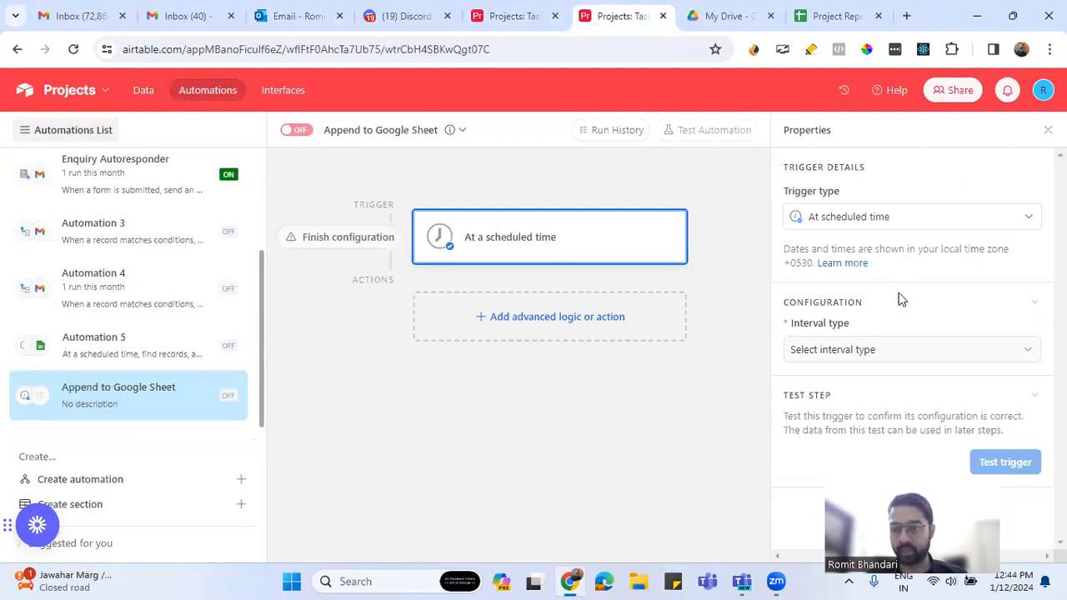
left_click(894, 358)
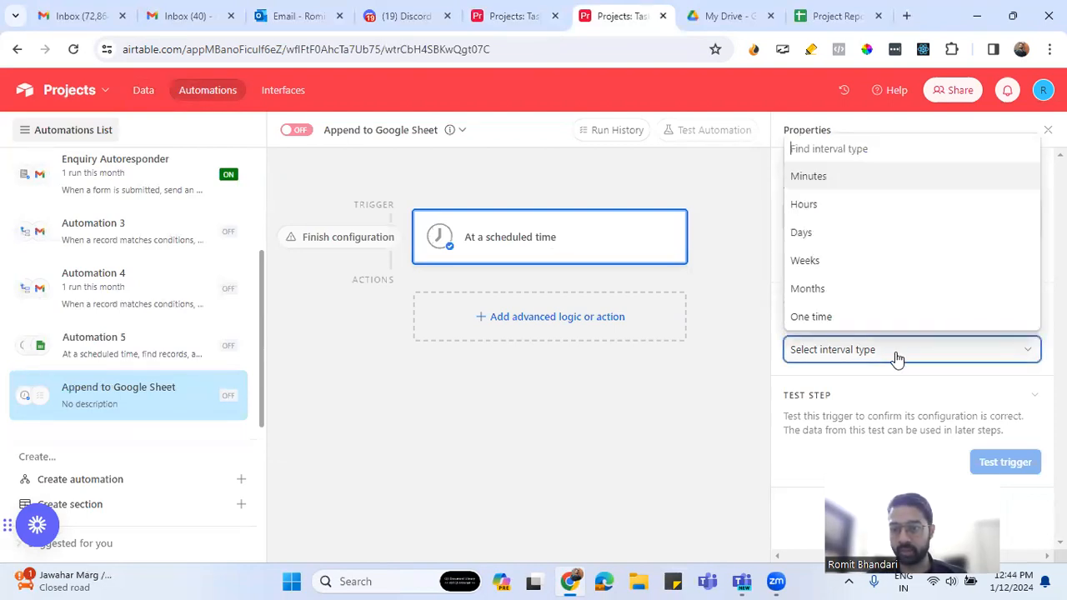
left_click(834, 262)
scroll(917, 388, "down", 1)
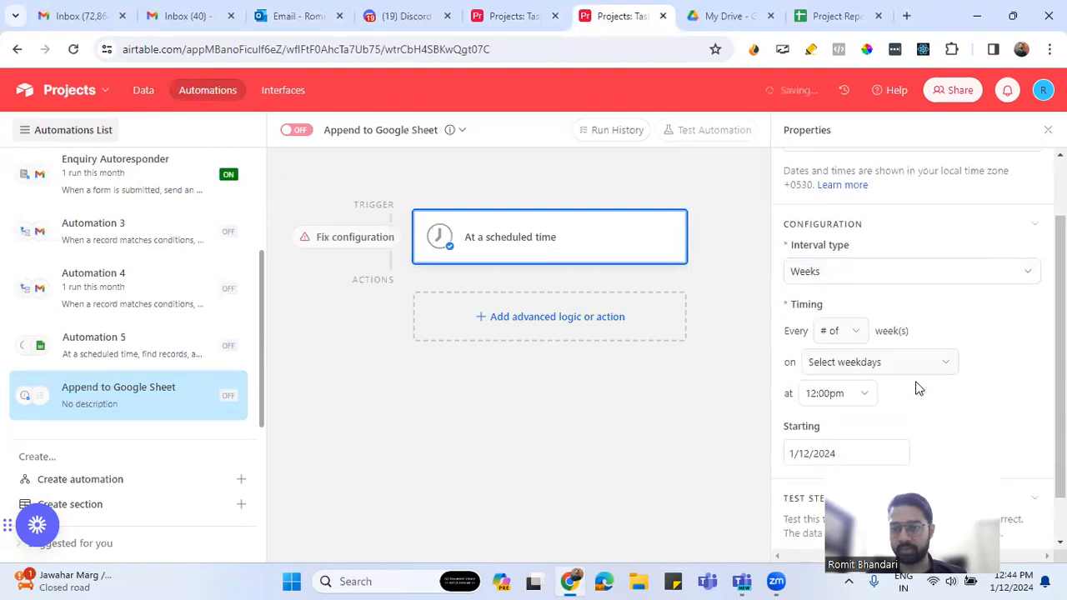
Set the trigger's timing to every 1 week on Friday.
left_click(855, 335)
left_click(832, 139)
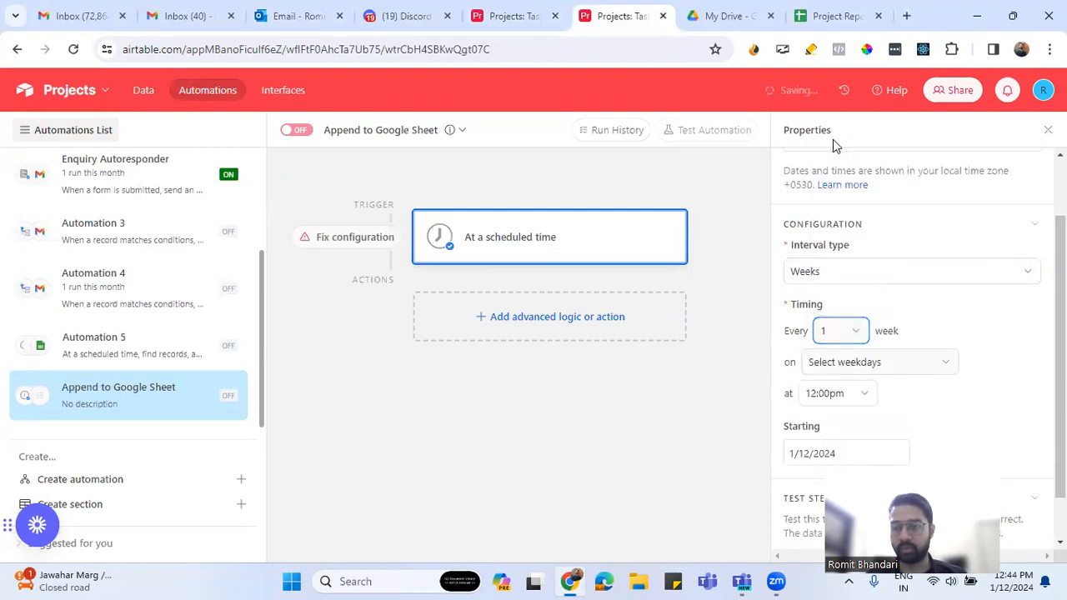
scroll(926, 313, "down", 1)
left_click(908, 318)
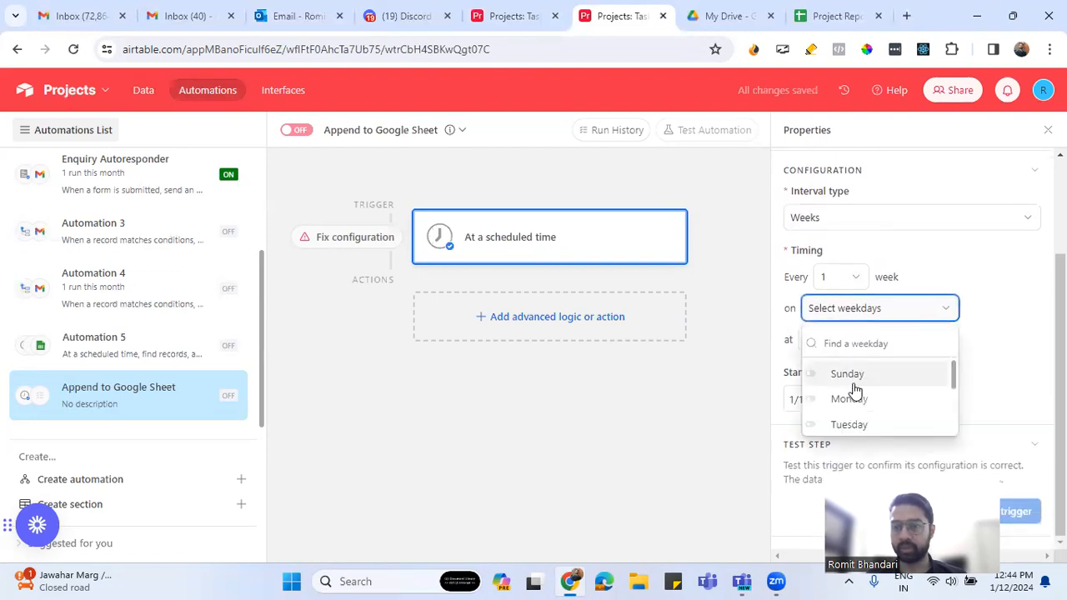
scroll(855, 403, "down", 2)
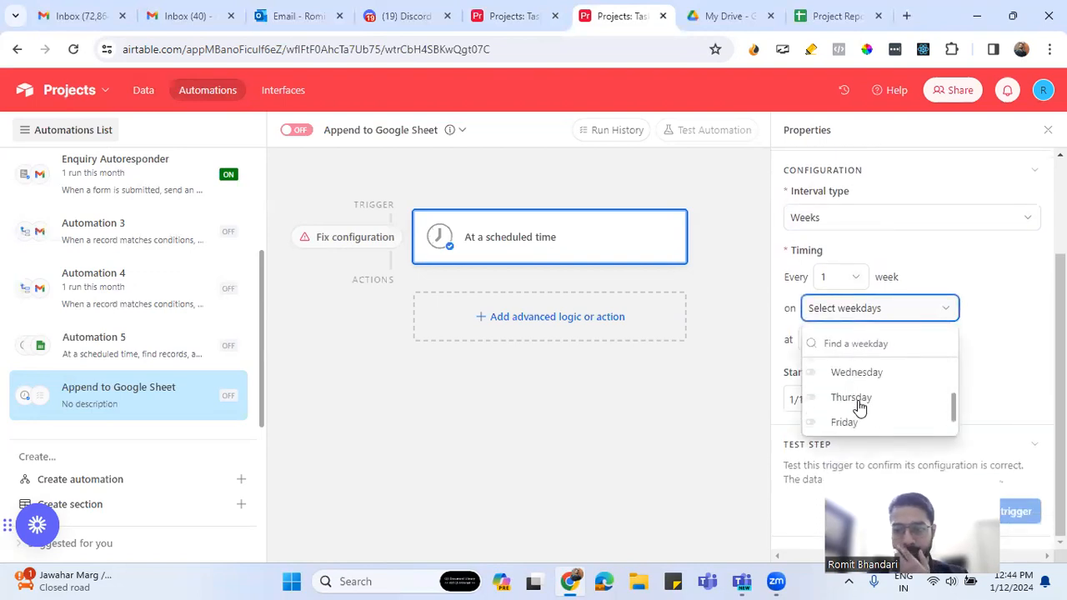
left_click(847, 422)
left_click(1017, 389)
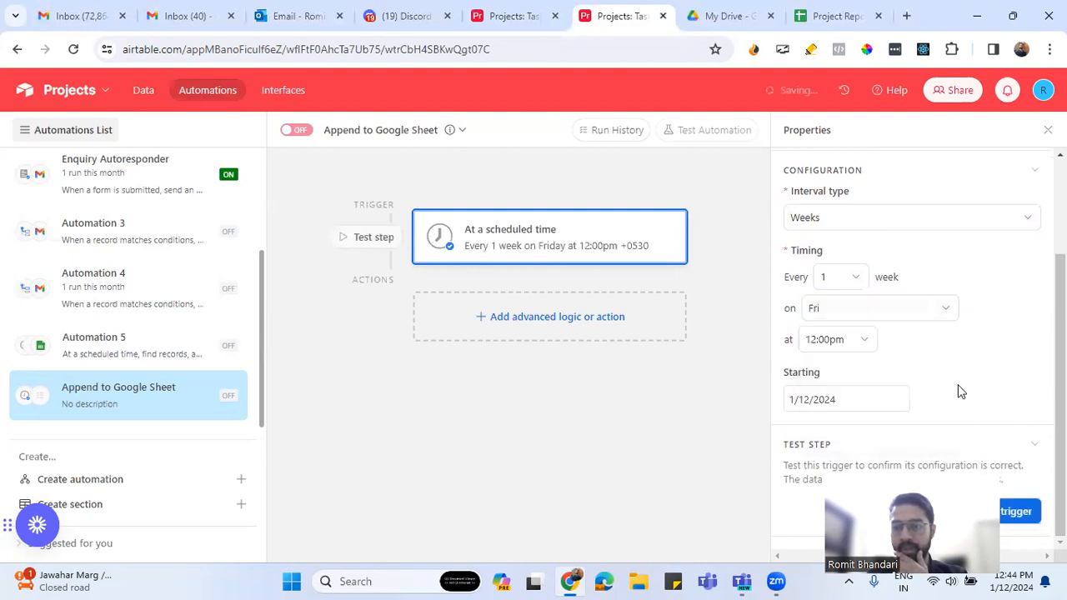
Test the scheduled trigger and review its test results.
left_click_drag(922, 500, 647, 497)
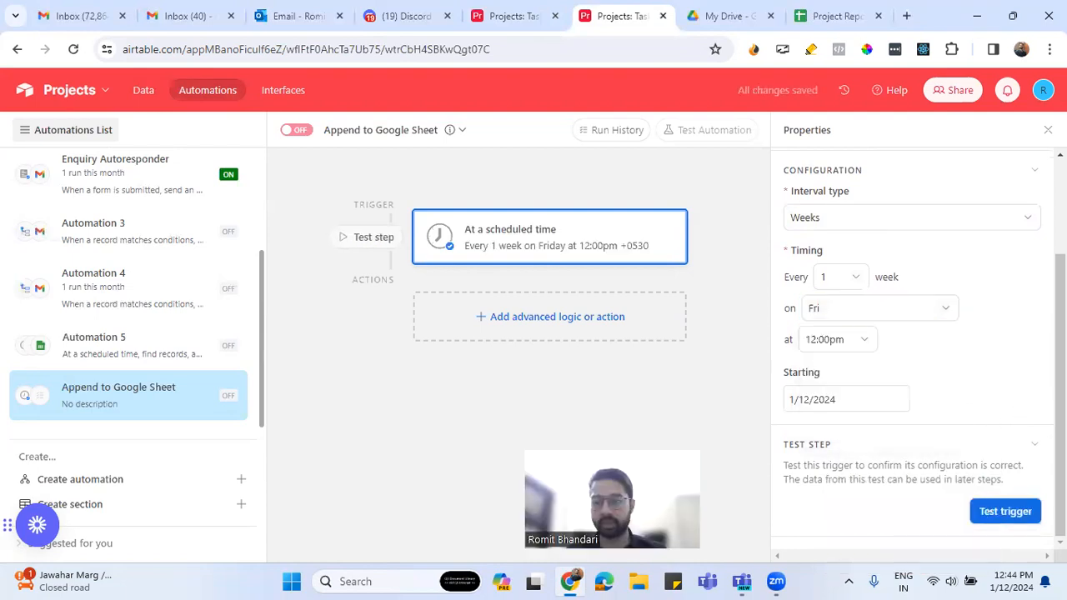
left_click(998, 512)
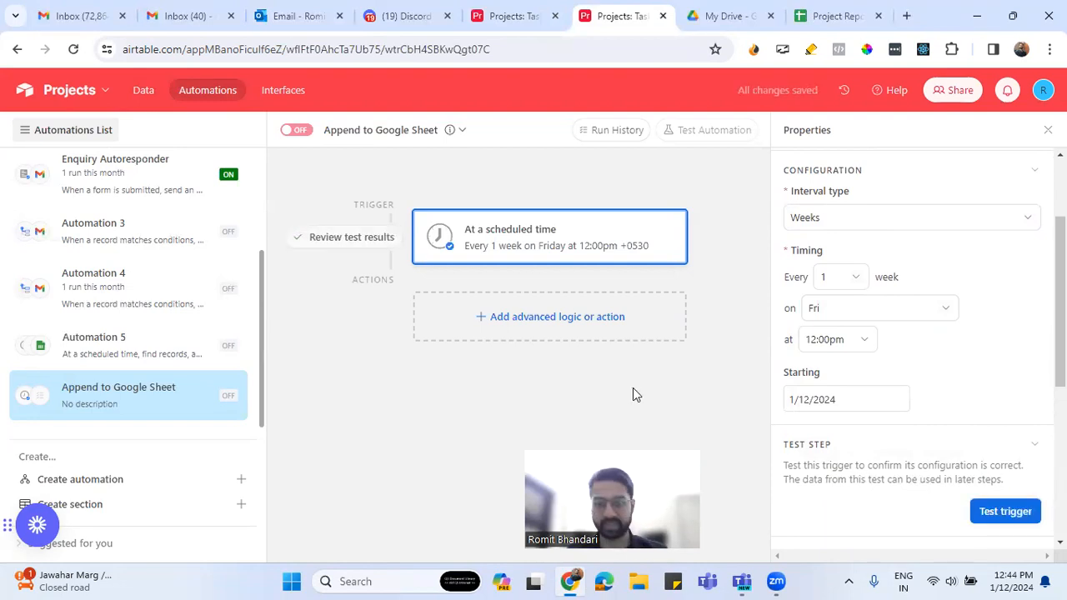
scroll(935, 391, "down", 4)
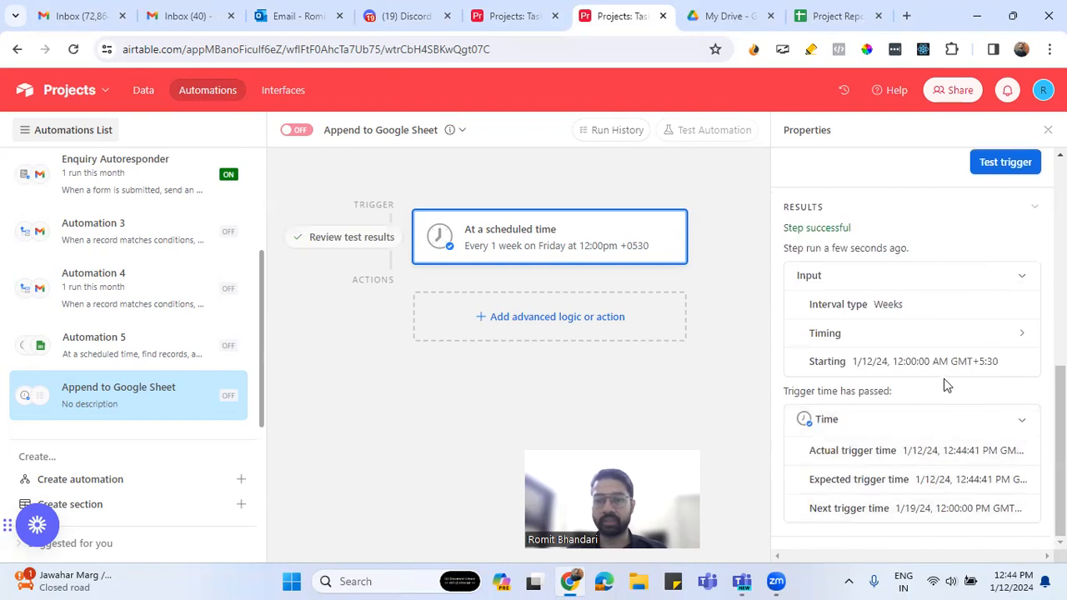
scroll(944, 379, "up", 3)
Add a Find records action after the trigger and choose Tasks as the table it searches.
left_click(574, 325)
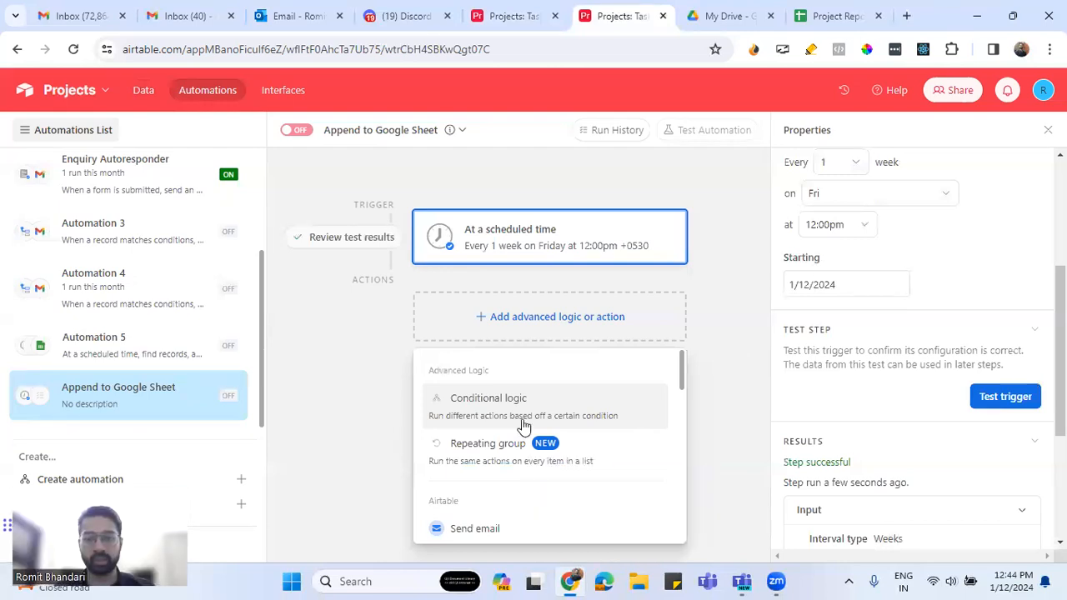
scroll(524, 427, "down", 2)
left_click(490, 457)
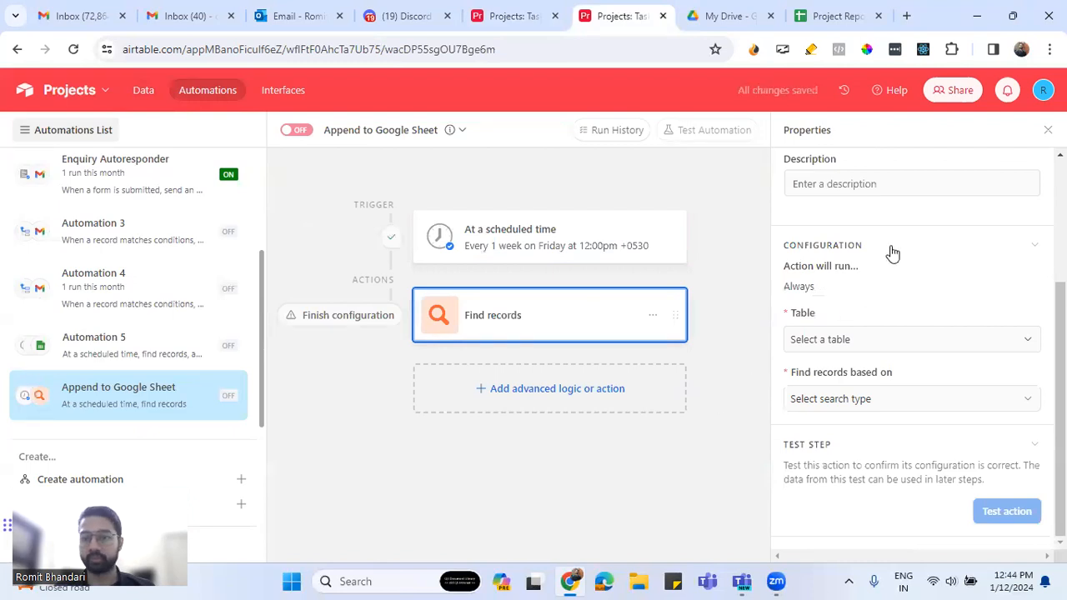
scroll(893, 250, "up", 3)
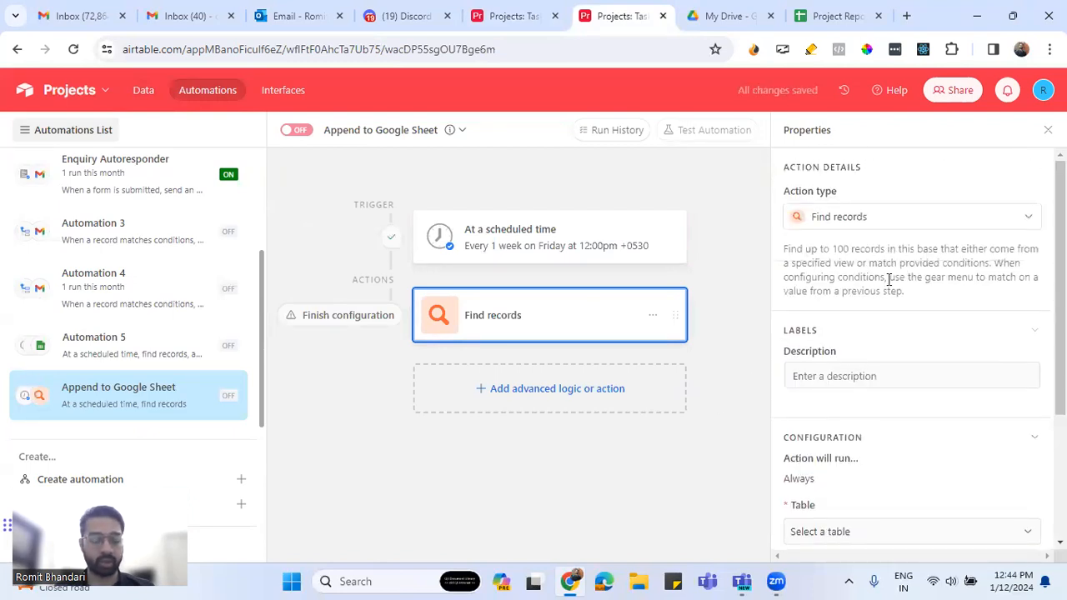
left_click(862, 374)
scroll(842, 442, "down", 1)
left_click(880, 453)
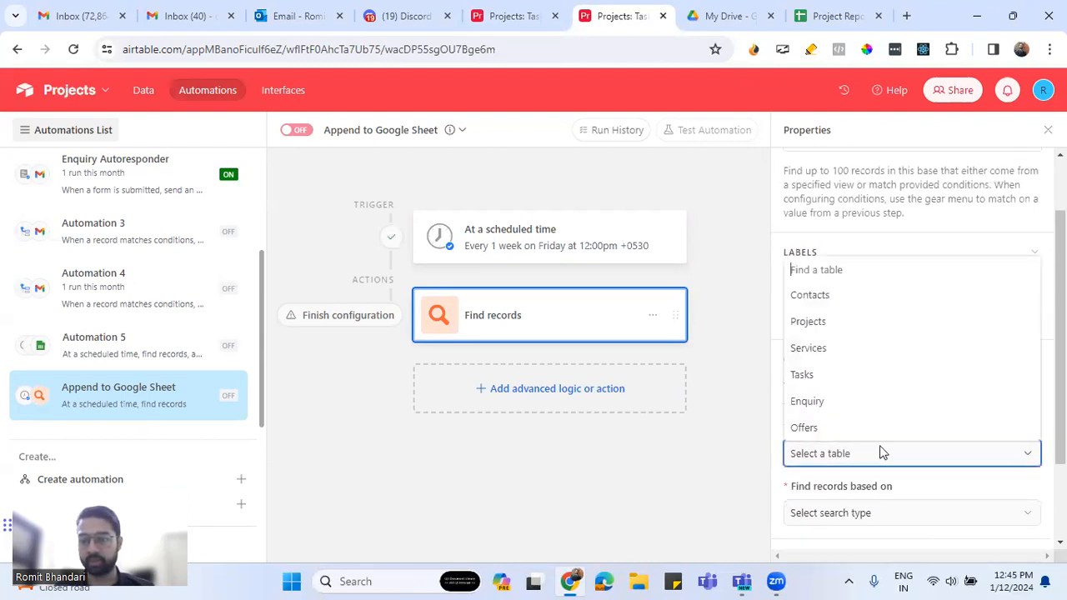
left_click(830, 377)
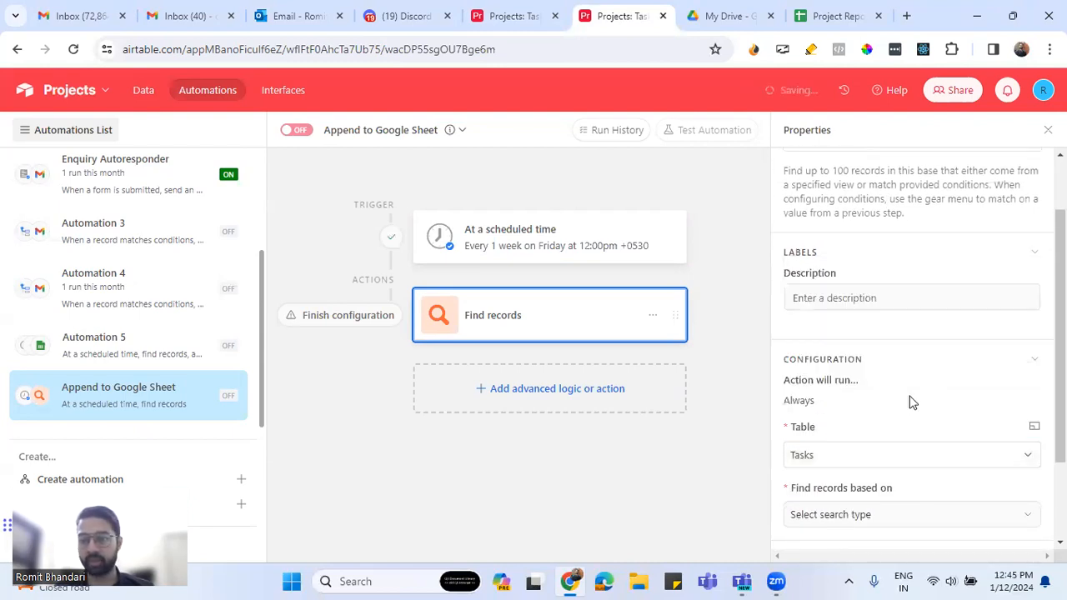
left_click(524, 18)
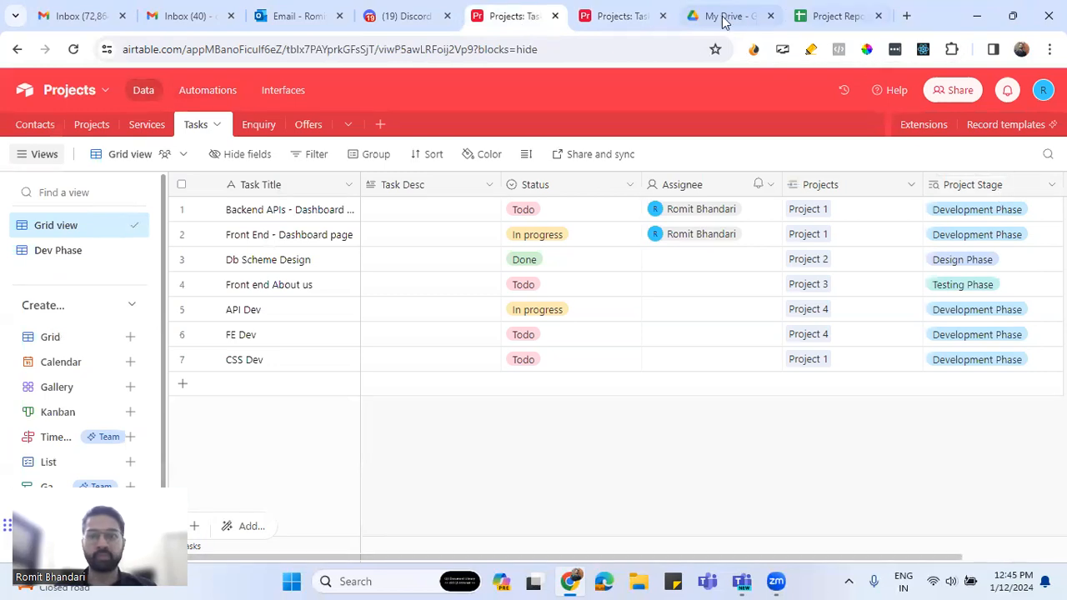
left_click(617, 16)
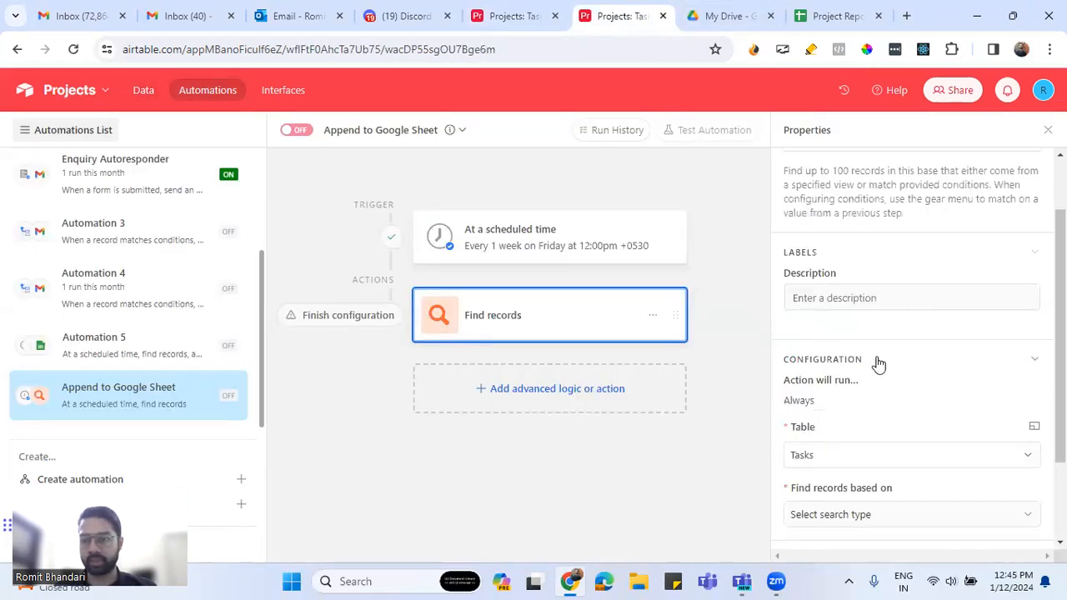
Open the search type options for Find records and inspect the filter of the Dev Phase view in the Tasks table.
scroll(876, 364, "down", 2)
left_click(890, 401)
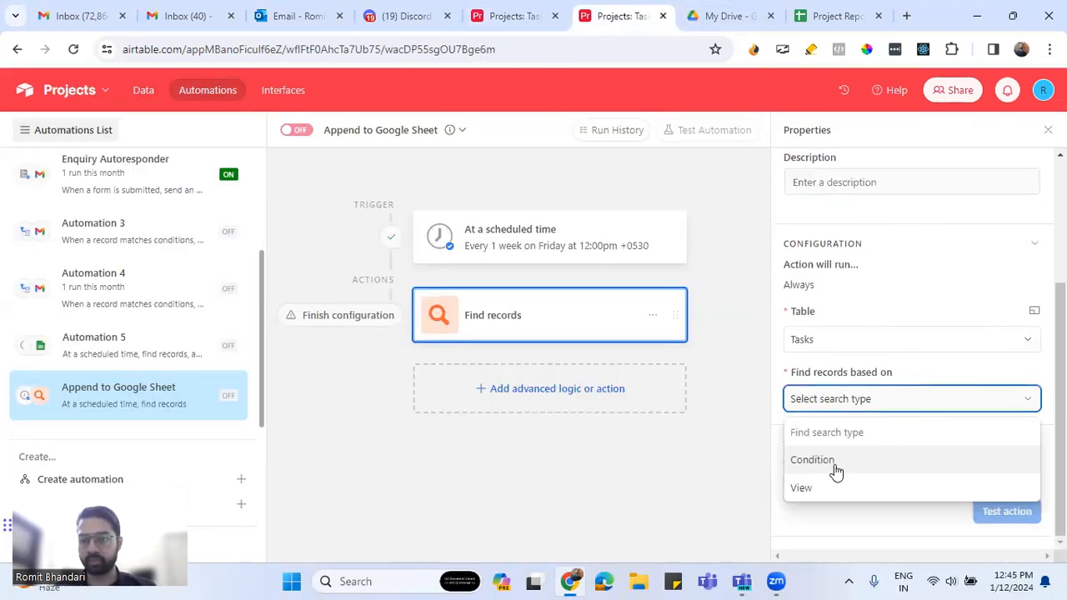
left_click(512, 16)
left_click(59, 250)
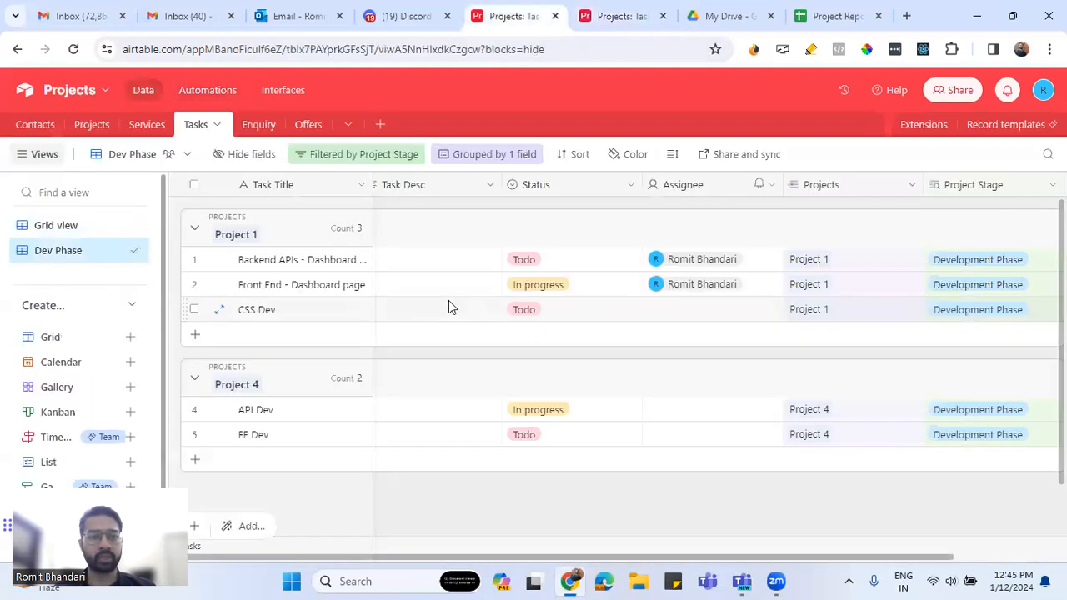
left_click(367, 156)
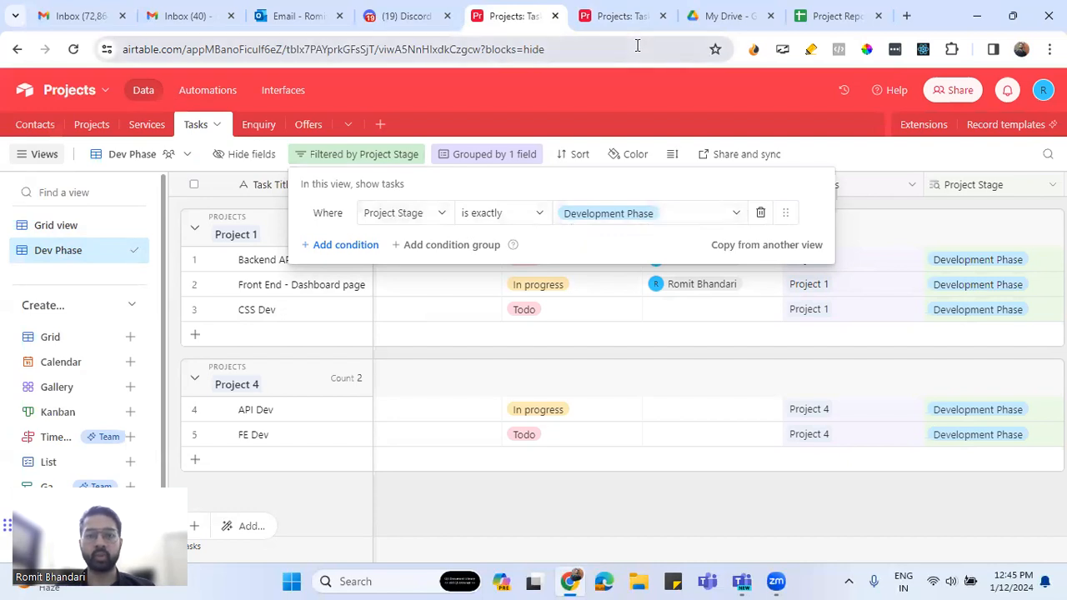
Set the Find records action to search by view, using the Dev Phase view.
left_click(621, 16)
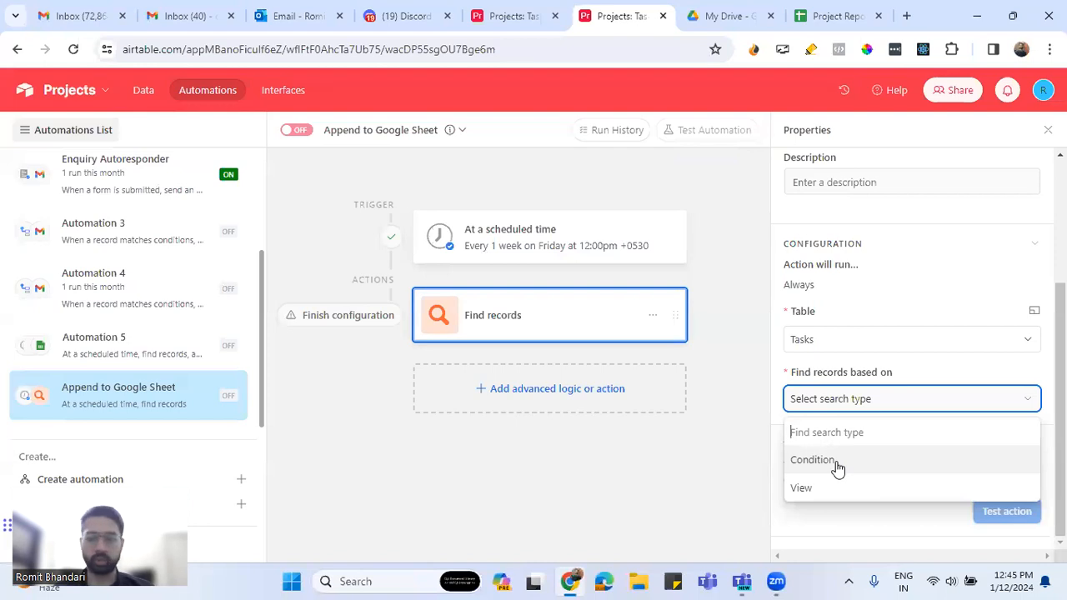
left_click(862, 485)
scroll(864, 451, "down", 1)
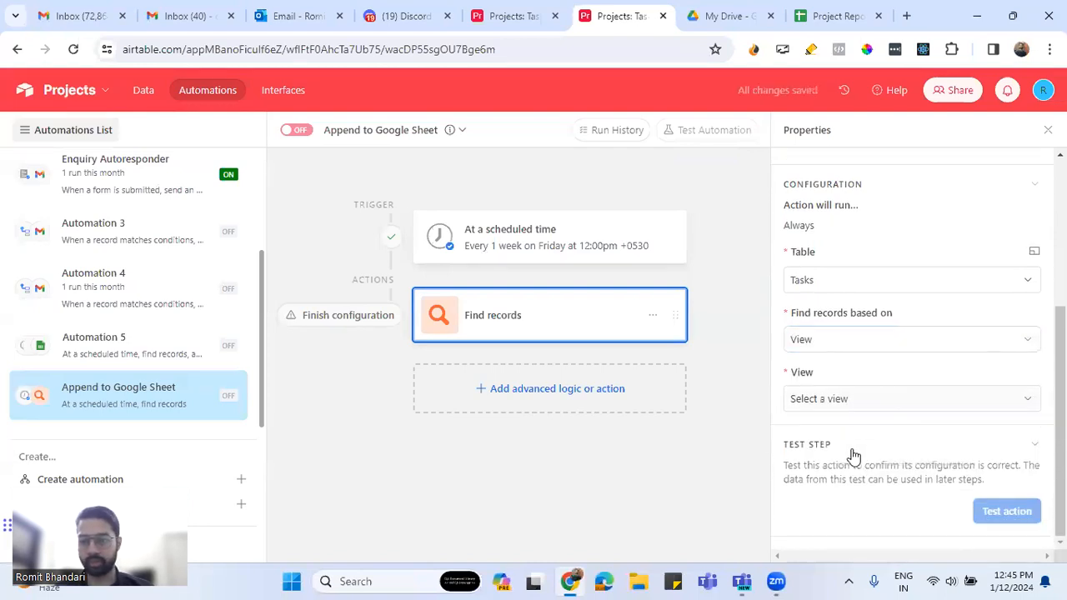
left_click(858, 406)
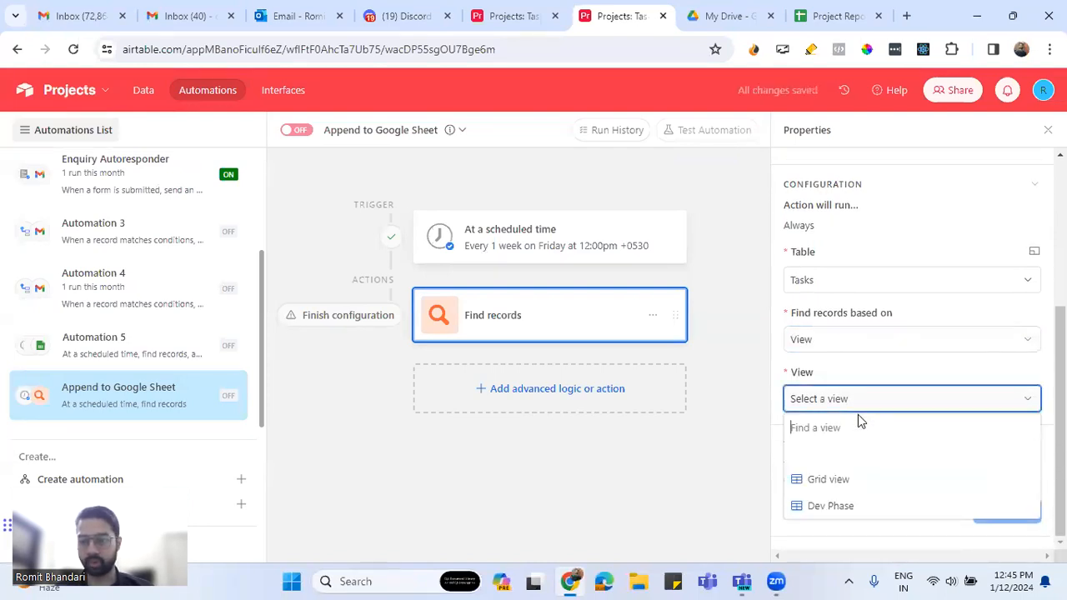
left_click(834, 507)
Test the Find records action and review the found records.
left_click(1004, 511)
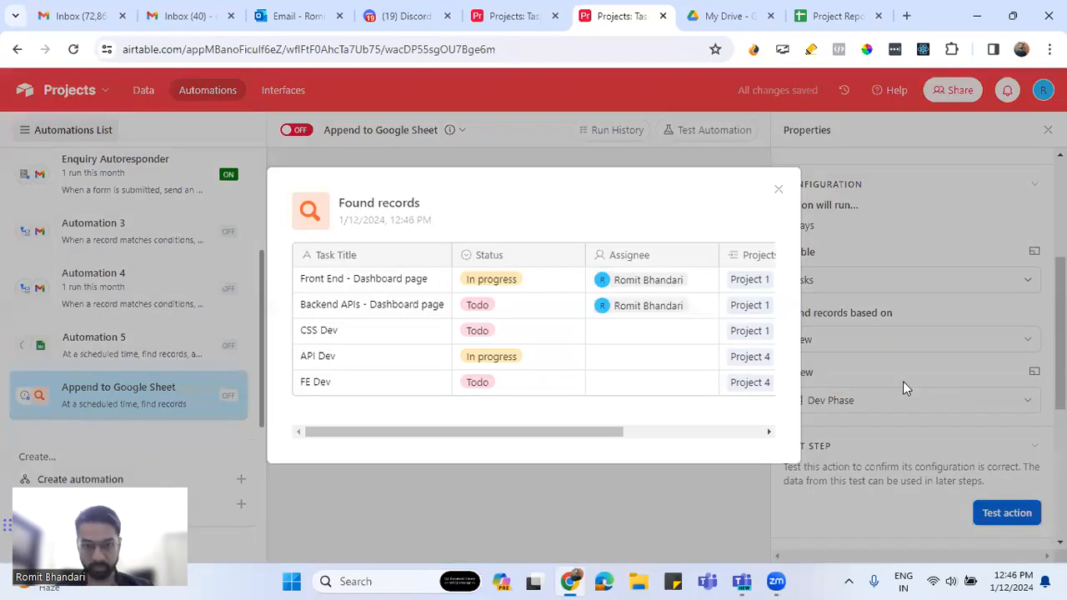
left_click_drag(567, 437, 407, 440)
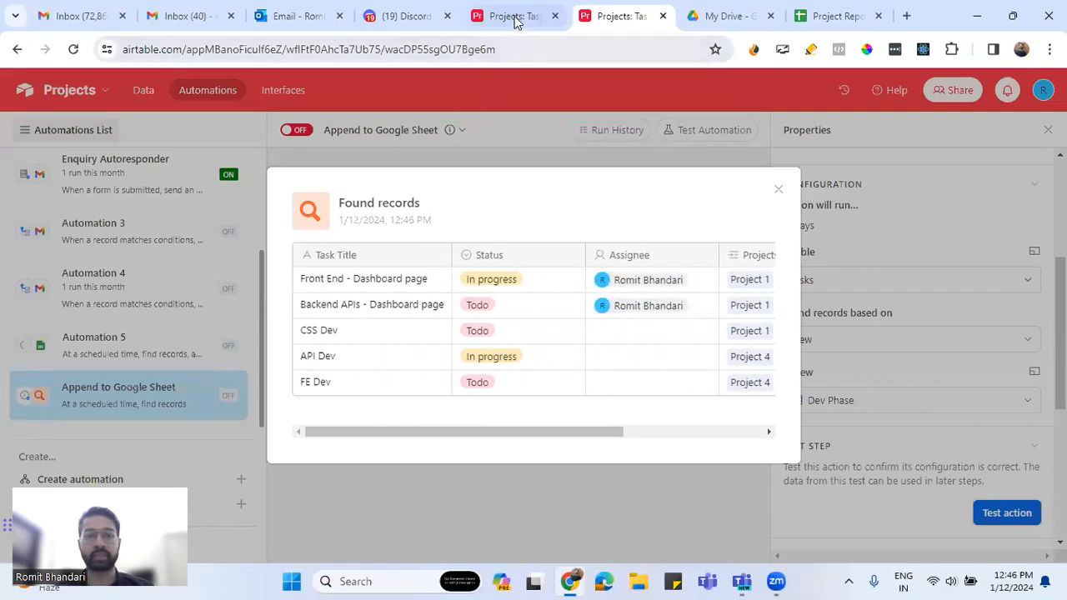
left_click(779, 190)
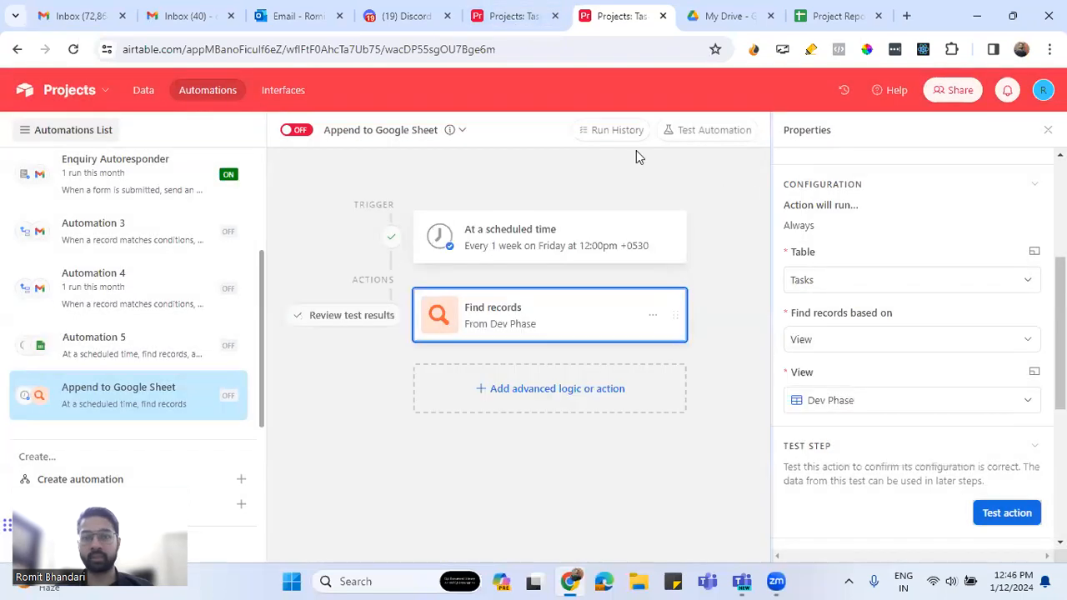
Compare the tasks in the Dev Phase view with the Find records action's settings and test results.
left_click(504, 16)
left_click(744, 312)
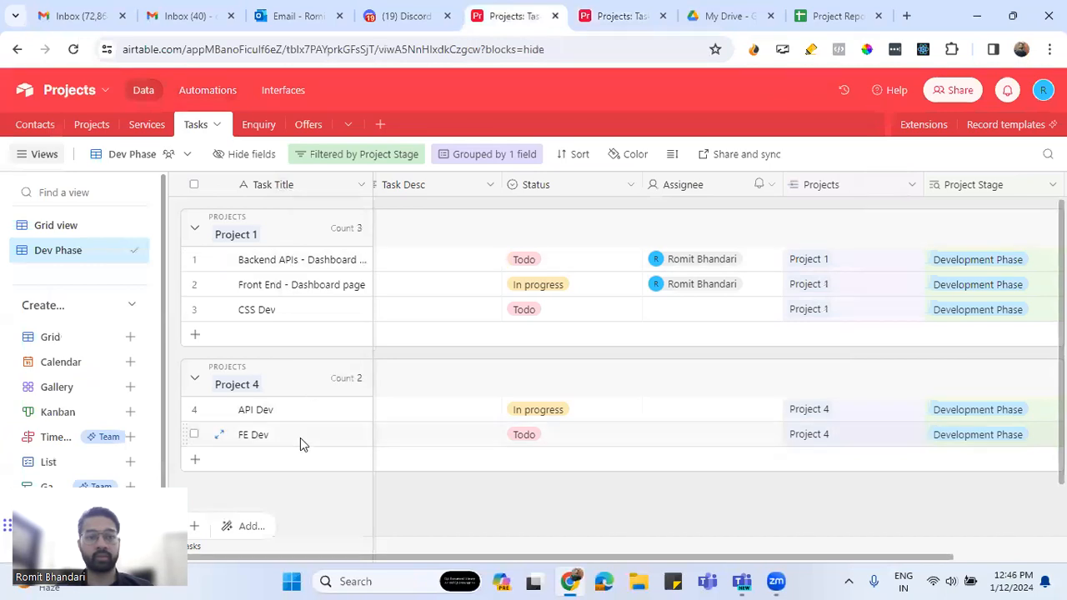
mouse_move(831, 556)
left_mouse_down()
mouse_move(935, 555)
mouse_move(831, 556)
left_mouse_up()
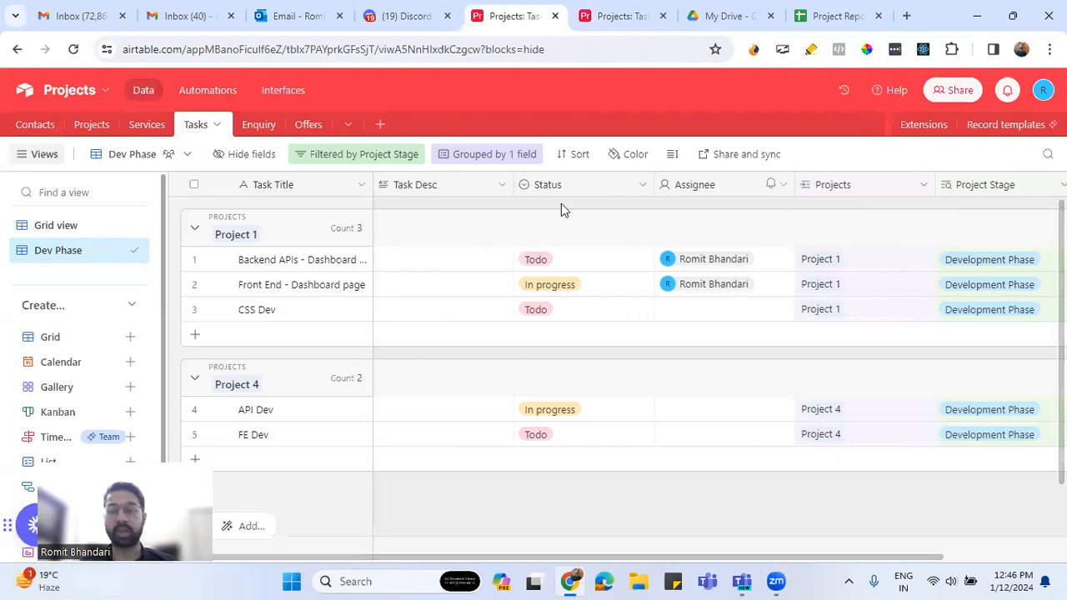
left_click(628, 19)
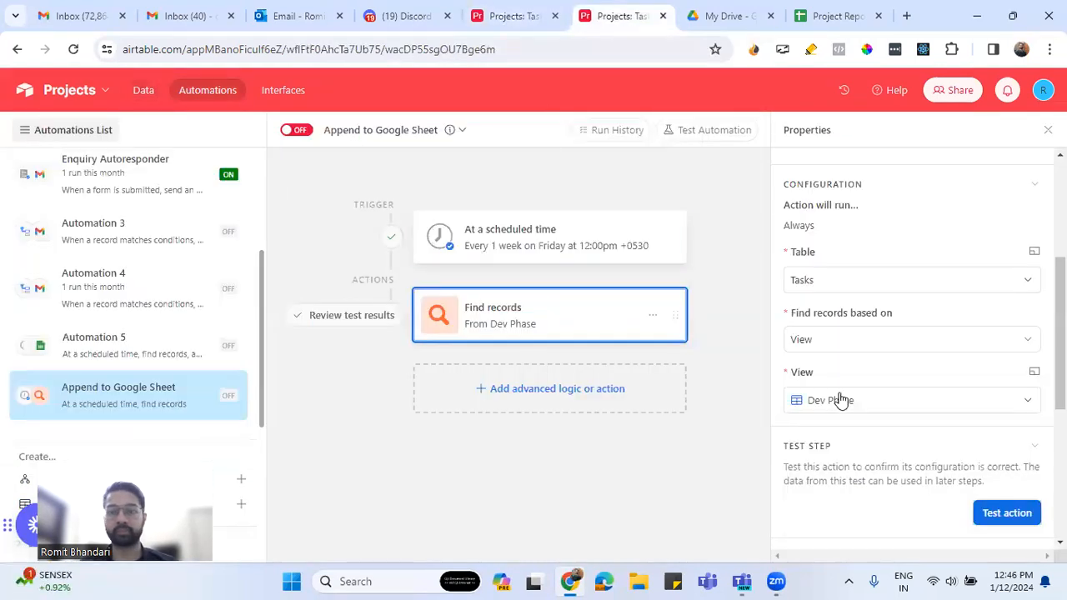
scroll(932, 436, "down", 4)
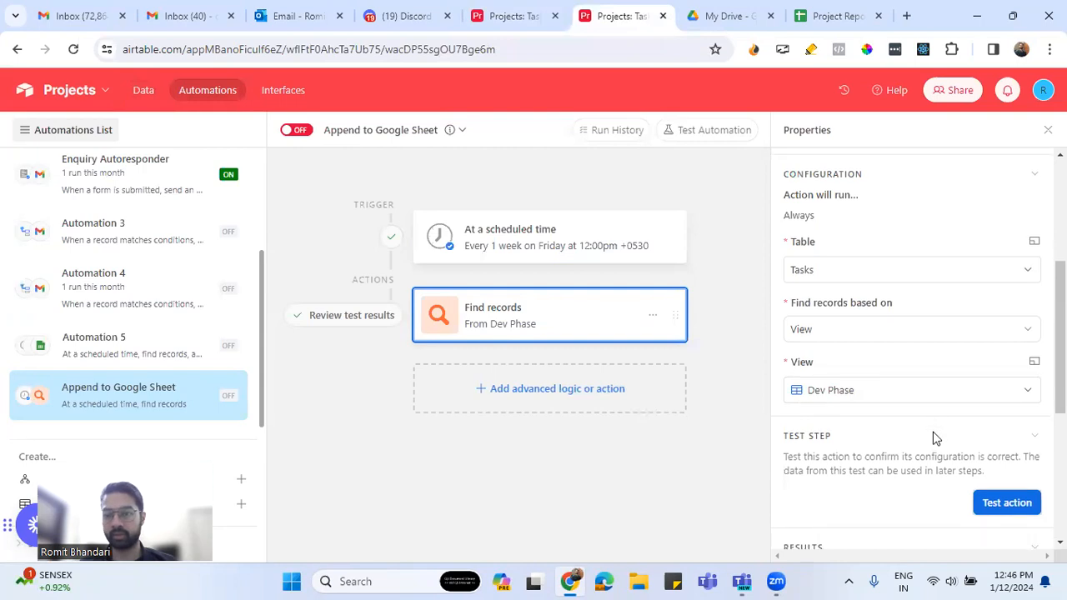
scroll(934, 441, "up", 1)
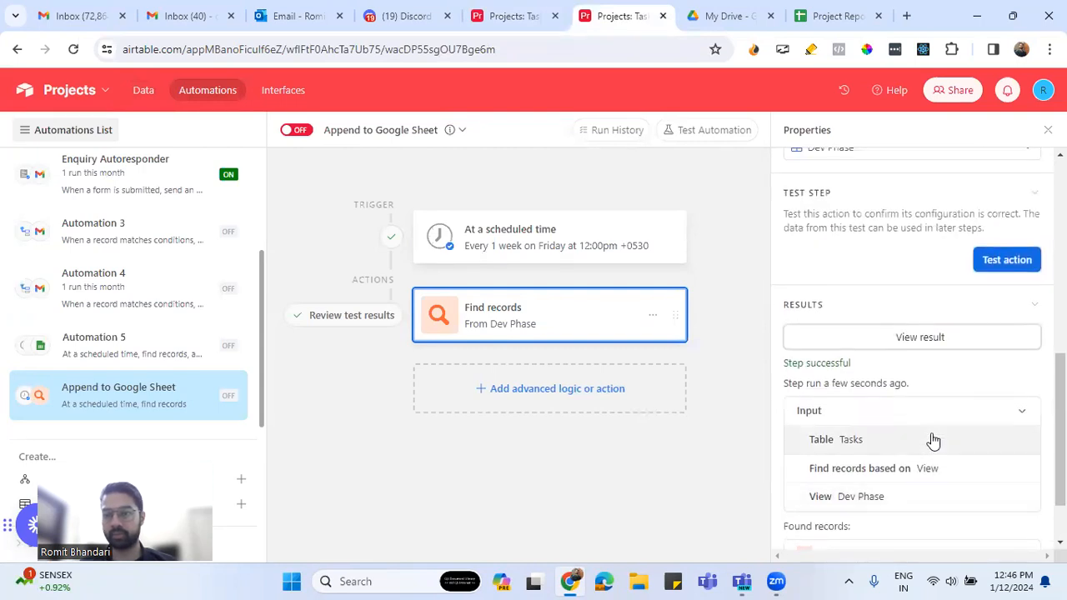
scroll(926, 467, "down", 1)
scroll(950, 417, "up", 3)
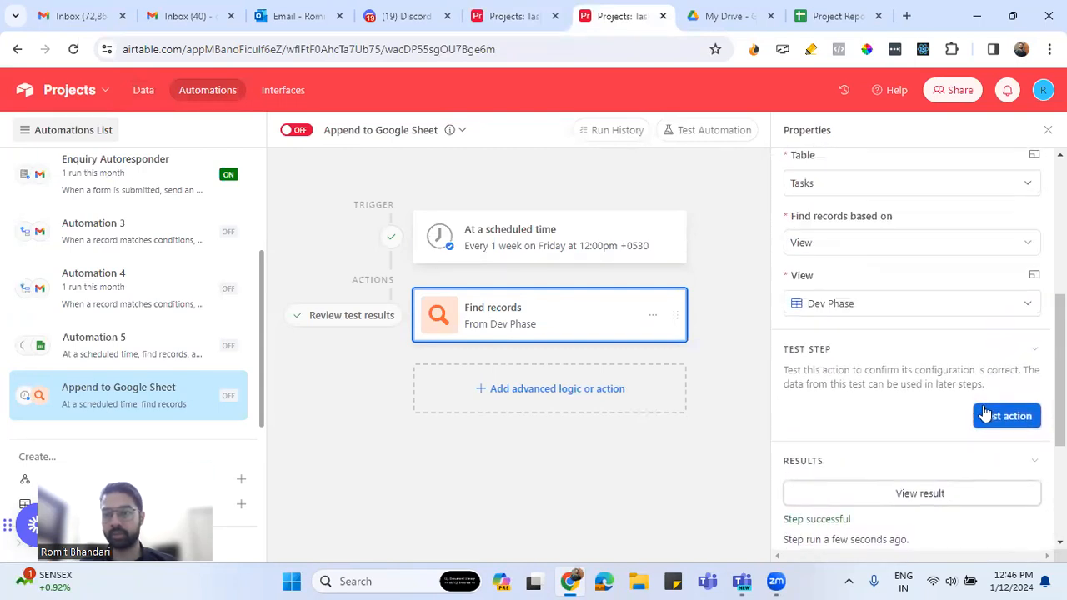
Add a Google Sheets Append row action after the Find records action.
left_click(592, 400)
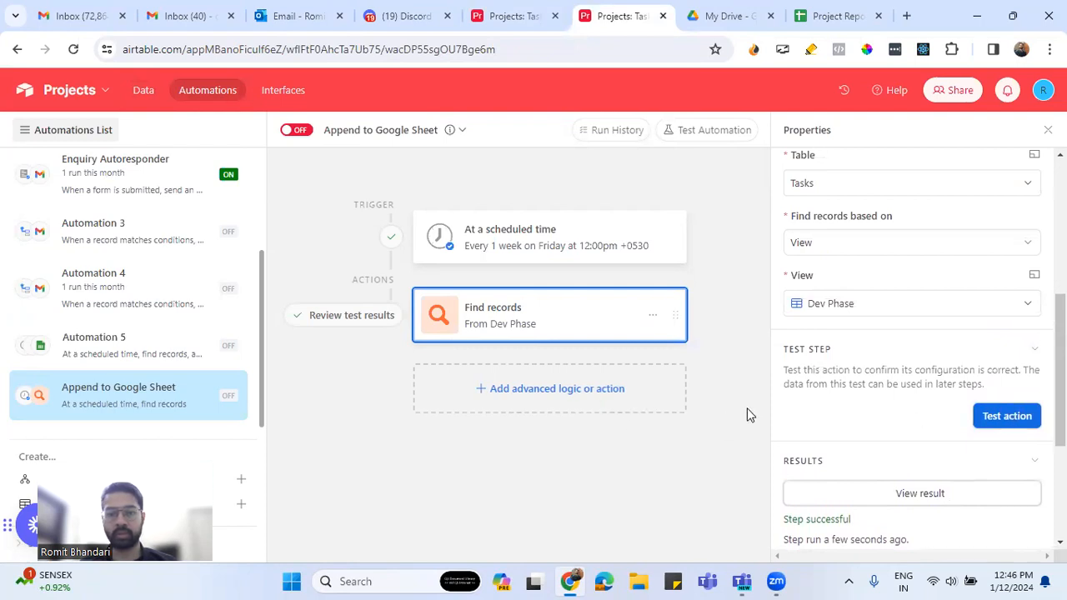
scroll(585, 431, "down", 2)
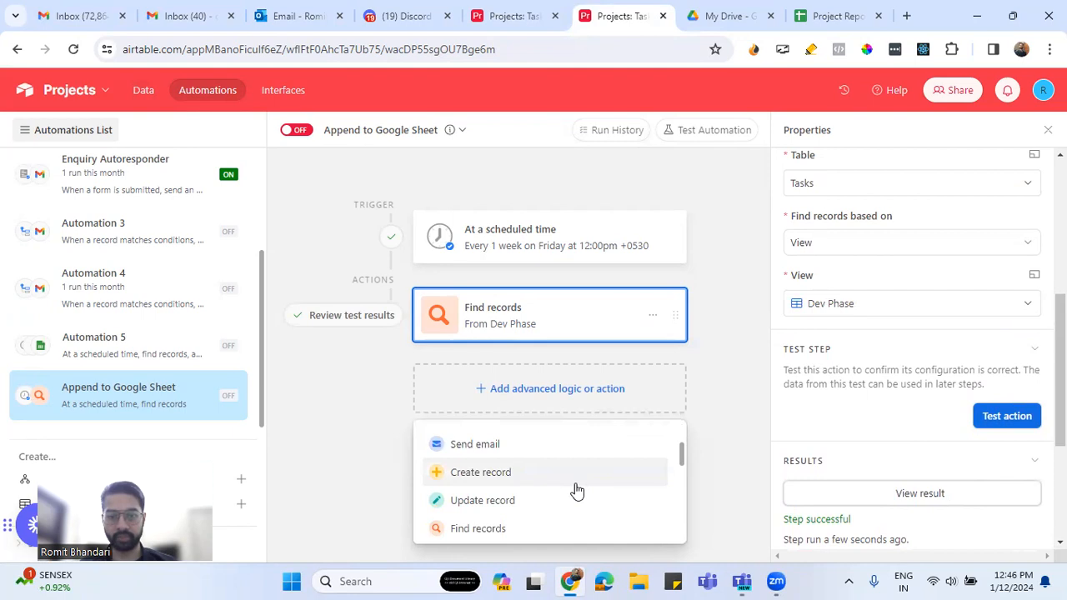
scroll(578, 491, "up", 2)
scroll(578, 490, "down", 5)
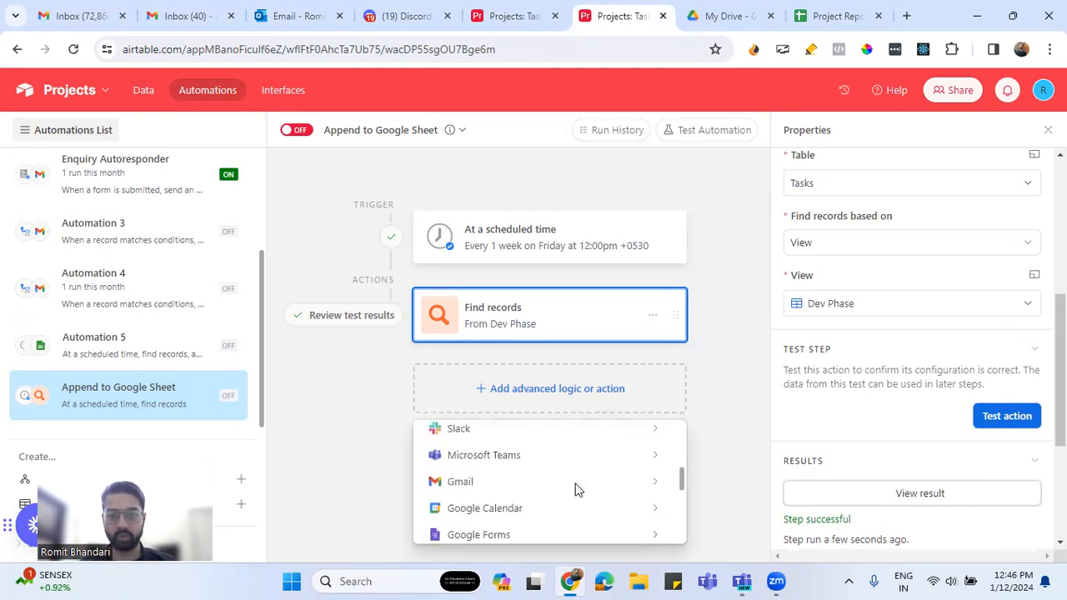
scroll(574, 490, "down", 1)
mouse_move(505, 522)
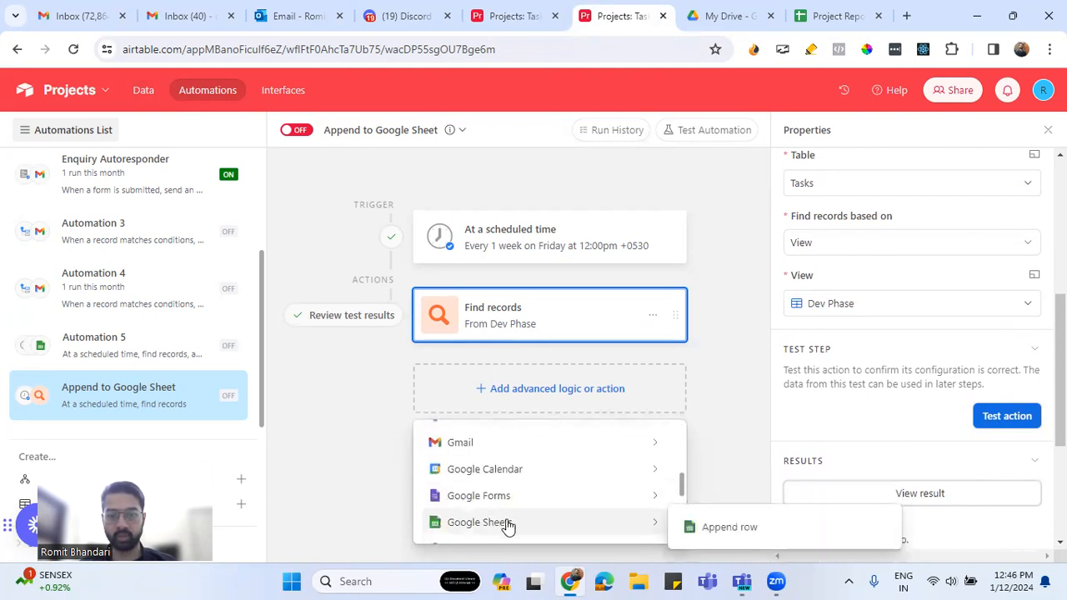
left_click(709, 524)
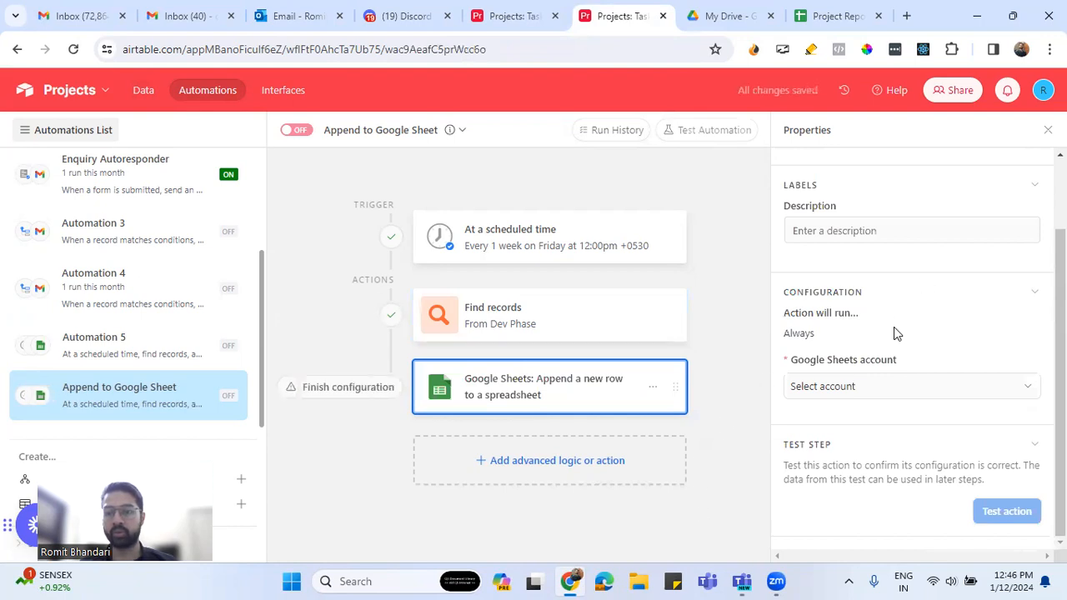
Use the connected Google Sheets account for the append action and select the Project Report spreadsheet from Google Drive.
left_click(872, 388)
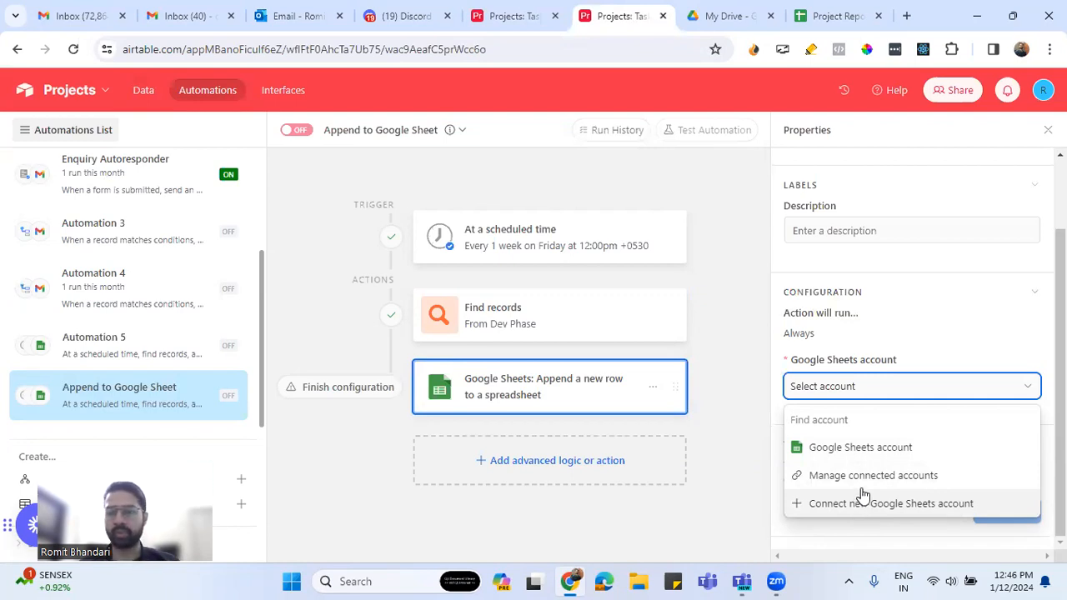
left_click(866, 448)
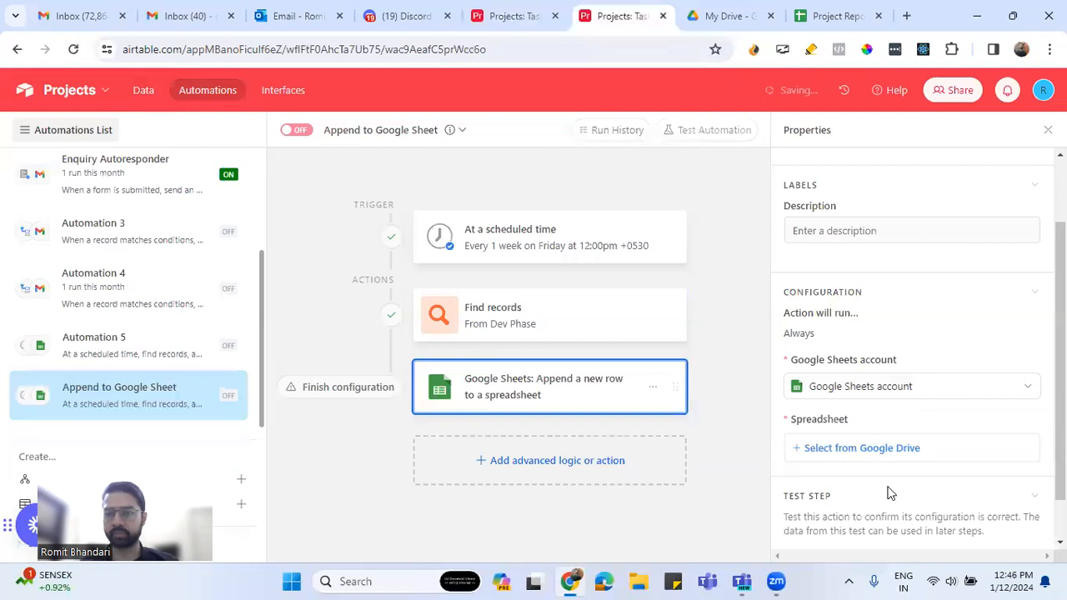
scroll(889, 491, "down", 1)
left_click(840, 397)
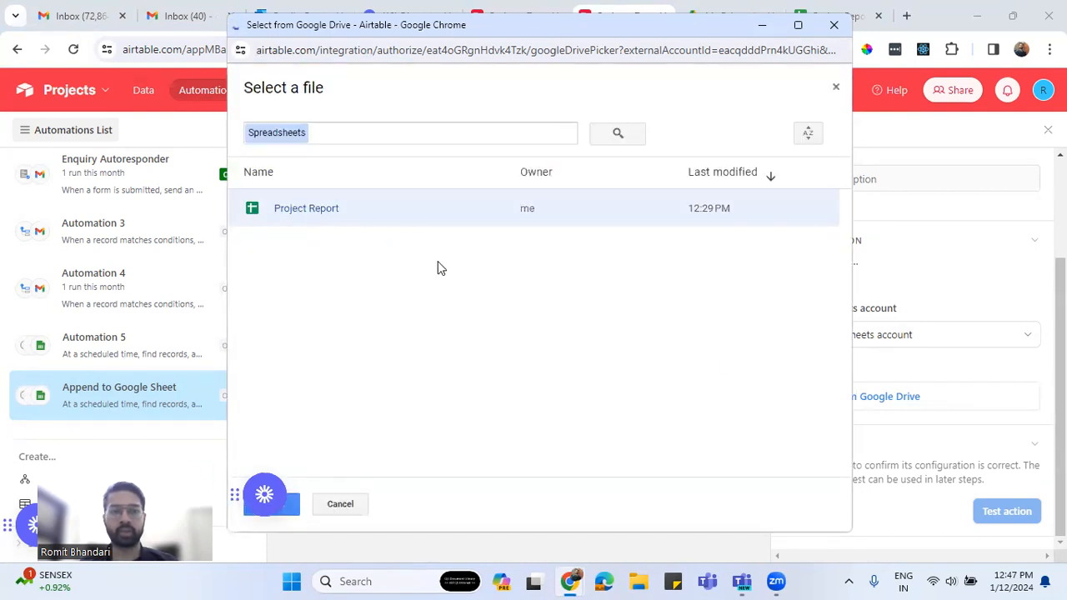
mouse_move(267, 519)
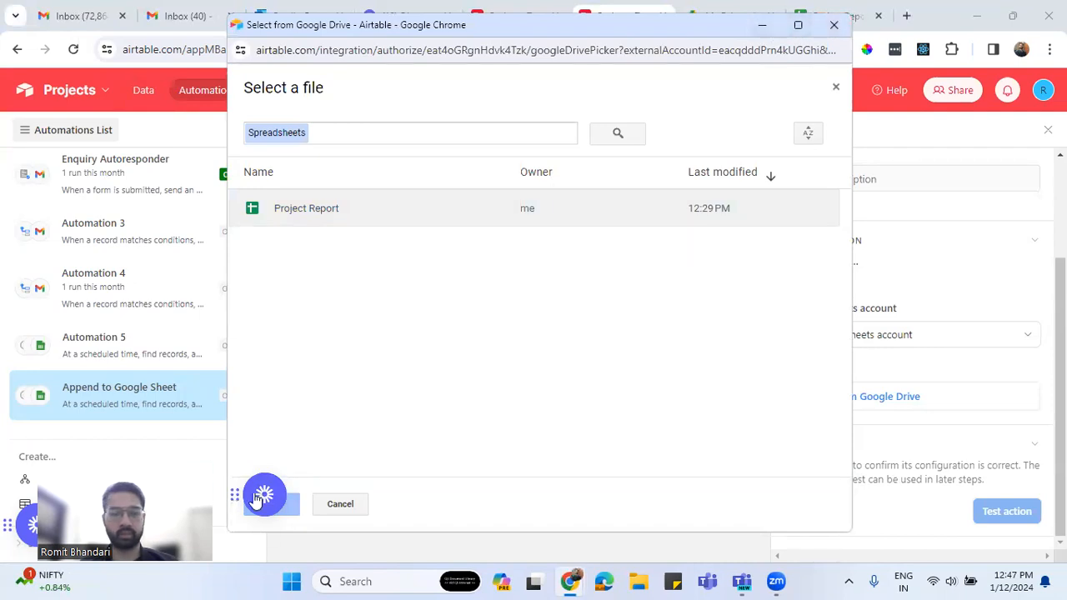
left_click(331, 207)
double_click(331, 207)
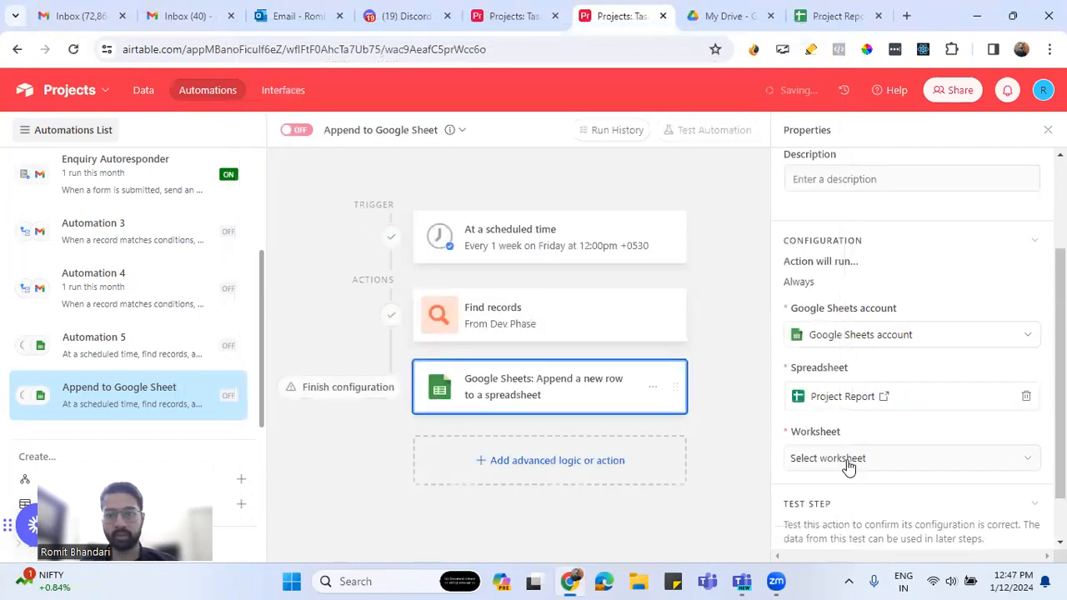
Choose Sheet1 as the worksheet that receives the appended rows.
scroll(914, 475, "down", 1)
left_click(883, 407)
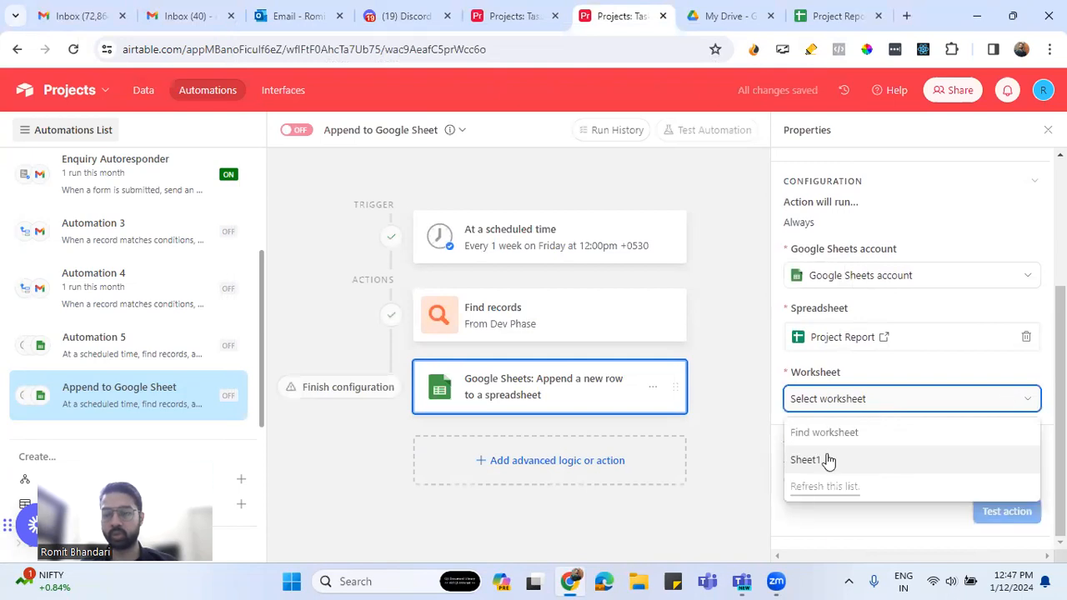
left_click(828, 461)
scroll(876, 438, "down", 1)
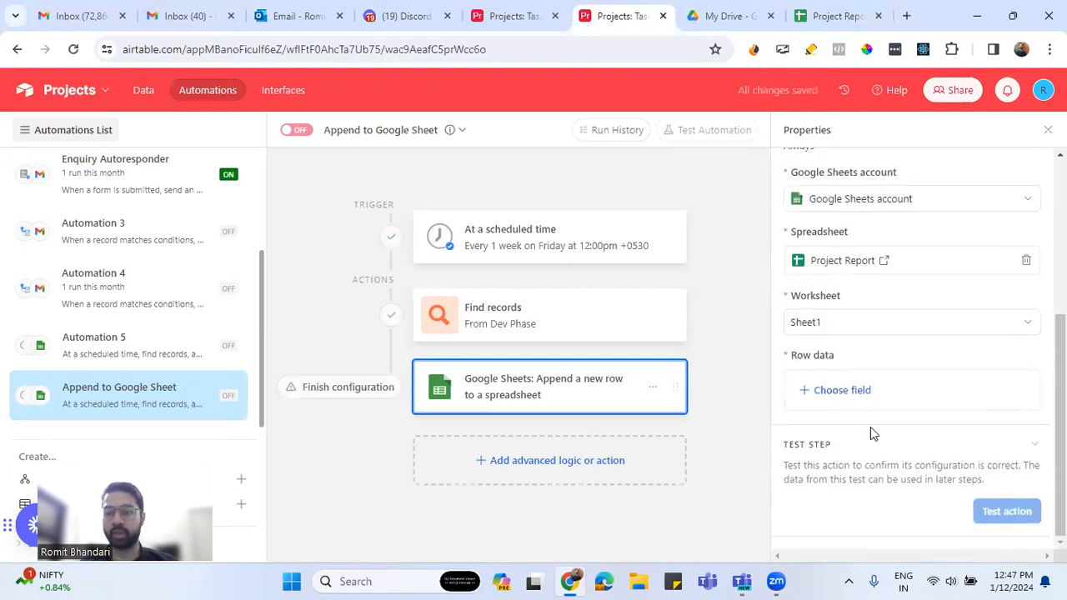
Check the column headings in the Project Report Google Sheet and return to the automation.
left_click(858, 388)
left_click(834, 16)
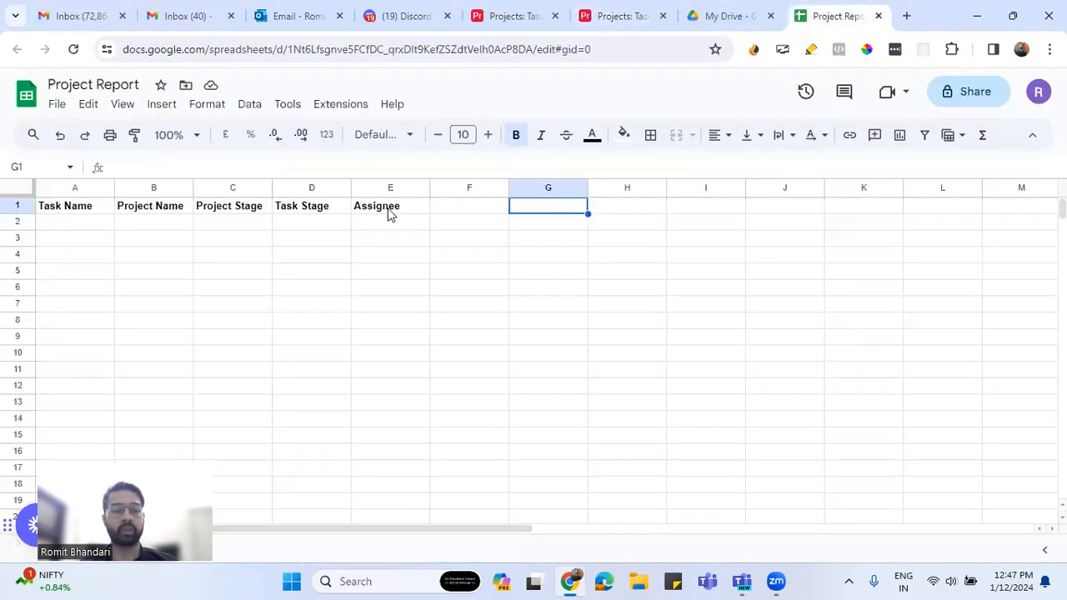
left_click(691, 20)
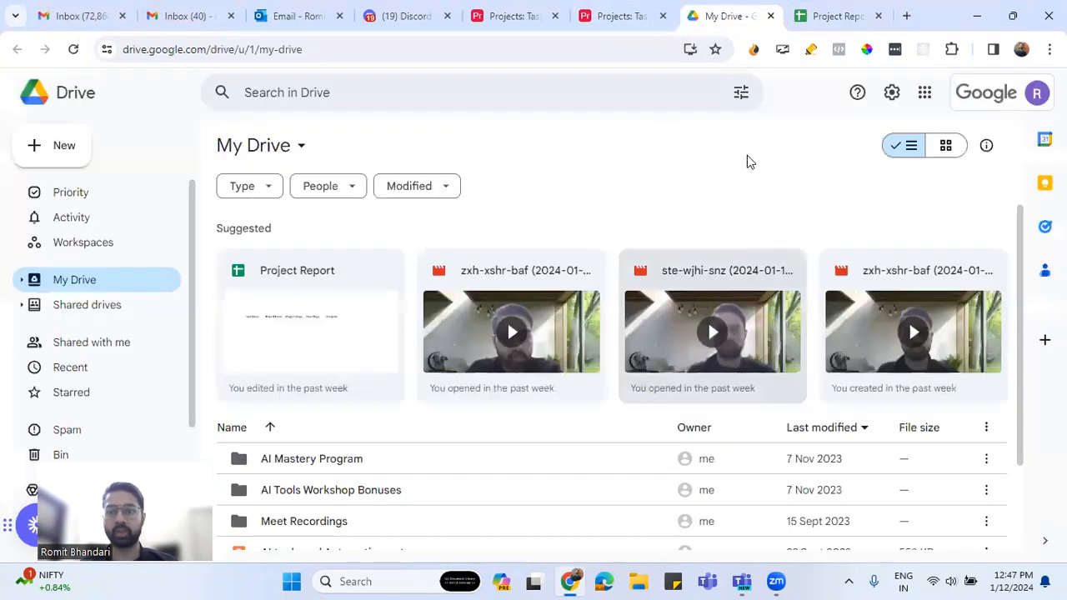
left_click(615, 17)
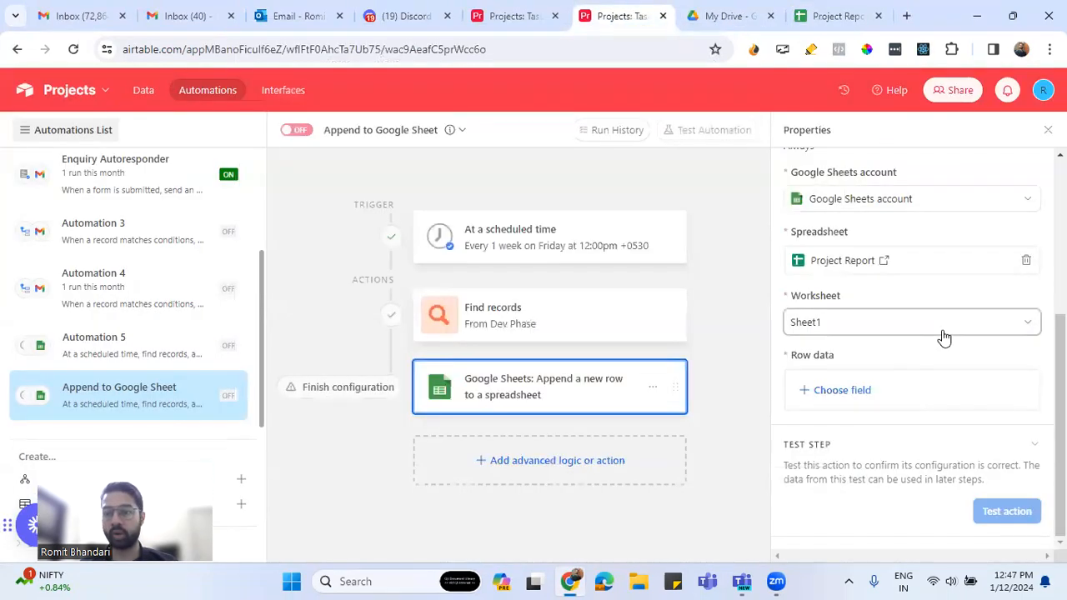
Add Column 1 (Task Name) to the row data and fill it with the list of Task Title values from Find records.
left_click(861, 393)
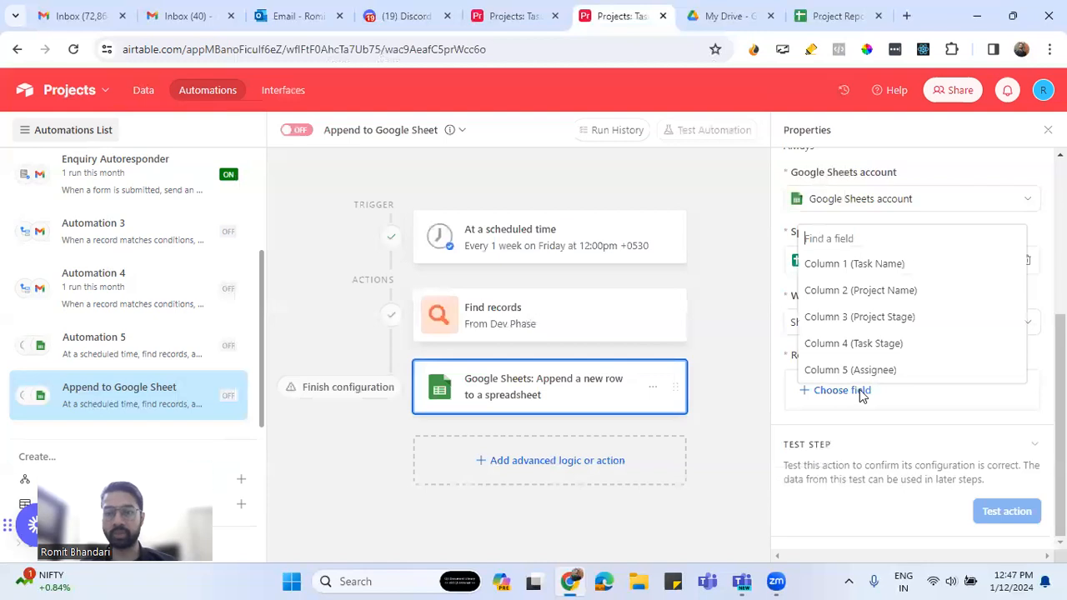
left_click(884, 265)
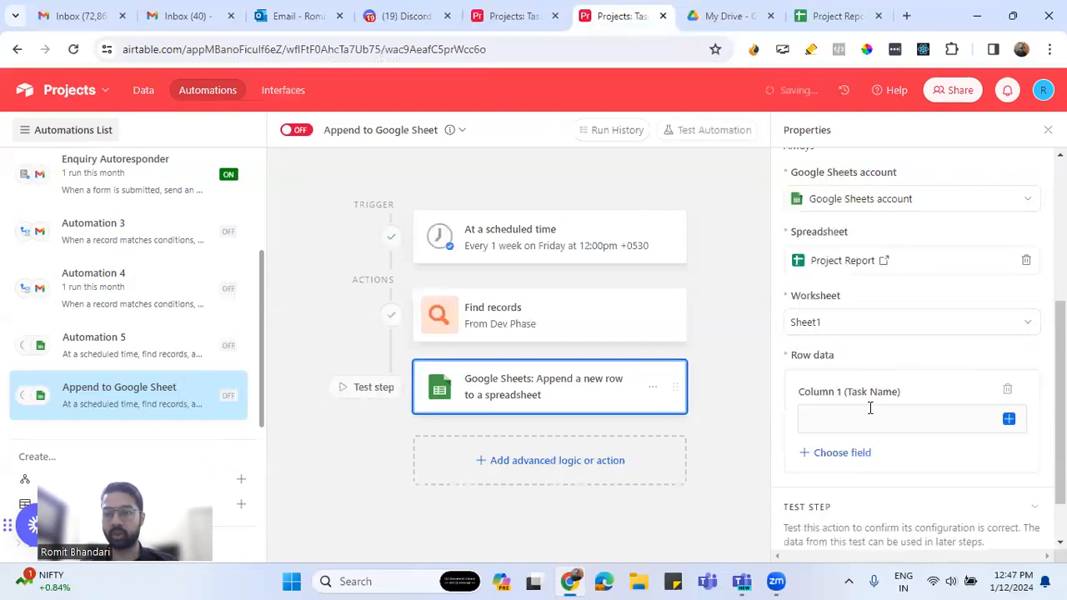
left_click(1010, 421)
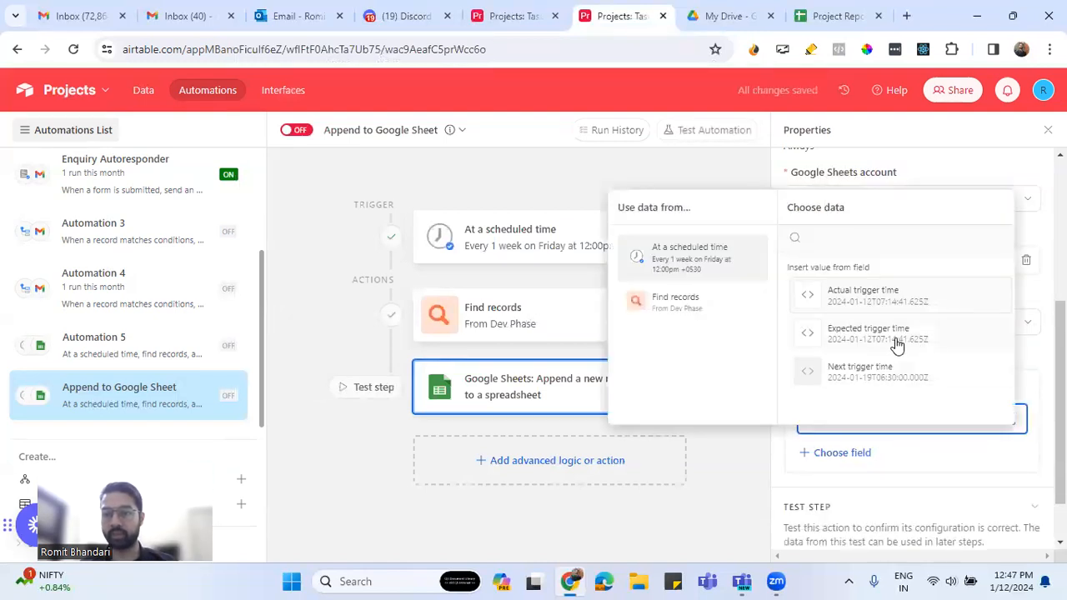
left_click(669, 305)
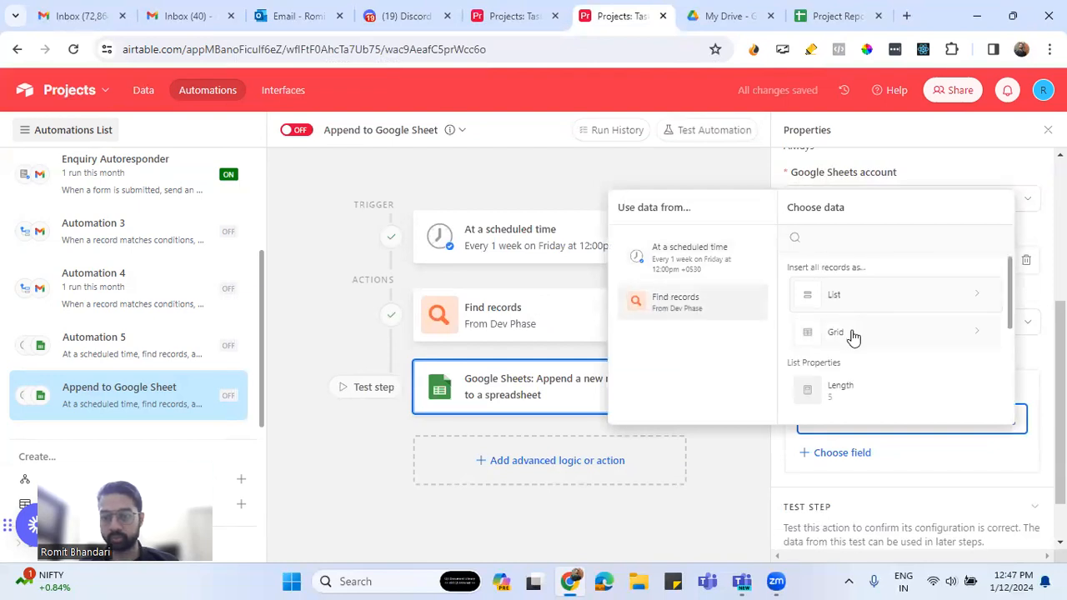
scroll(852, 336, "down", 5)
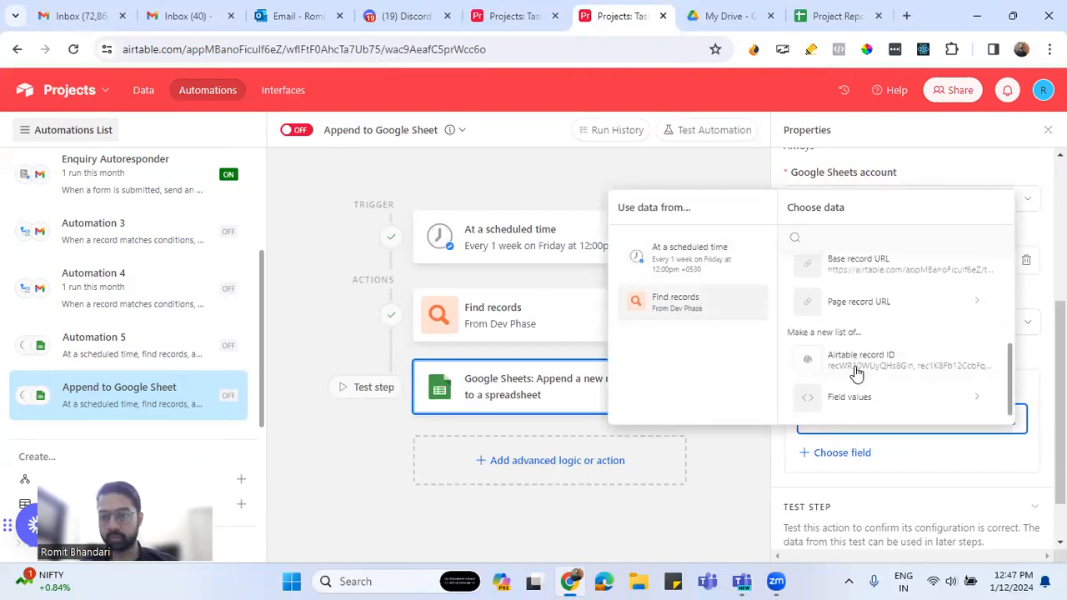
left_click(900, 398)
scroll(901, 401, "down", 3)
scroll(878, 320, "up", 2)
left_click(878, 294)
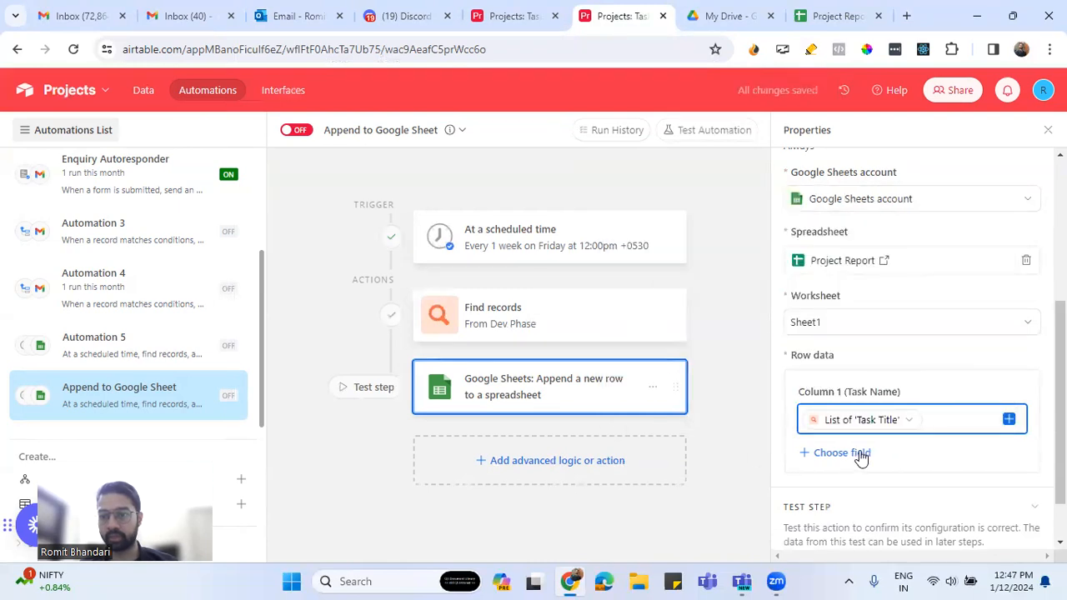
Add Column 2 (Project Name) to the row data and fill it with the list of Projects names from Find records.
left_click(862, 453)
left_click(857, 354)
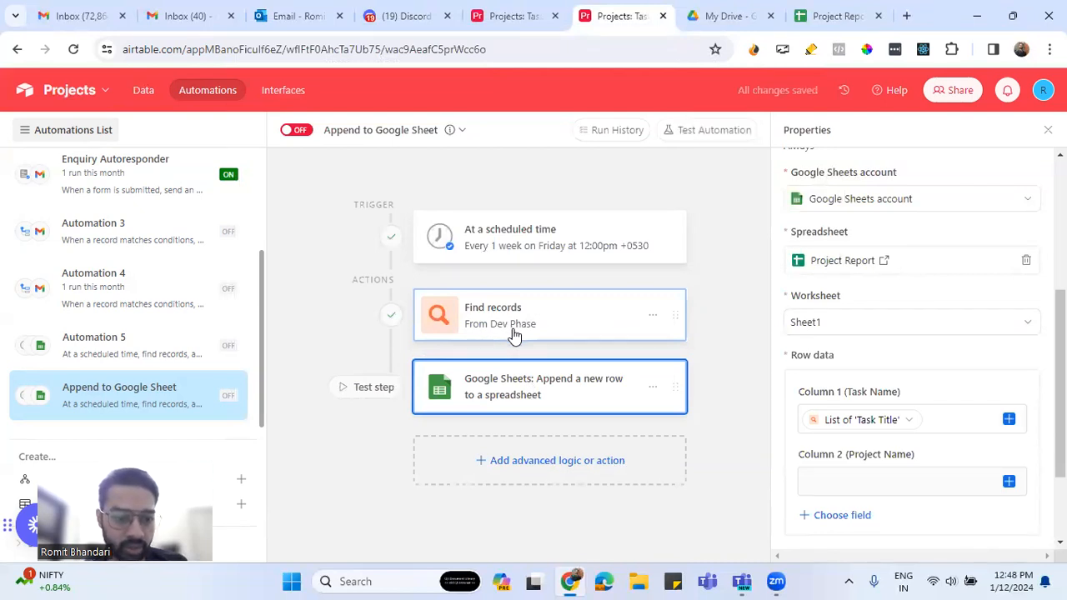
left_click(1010, 484)
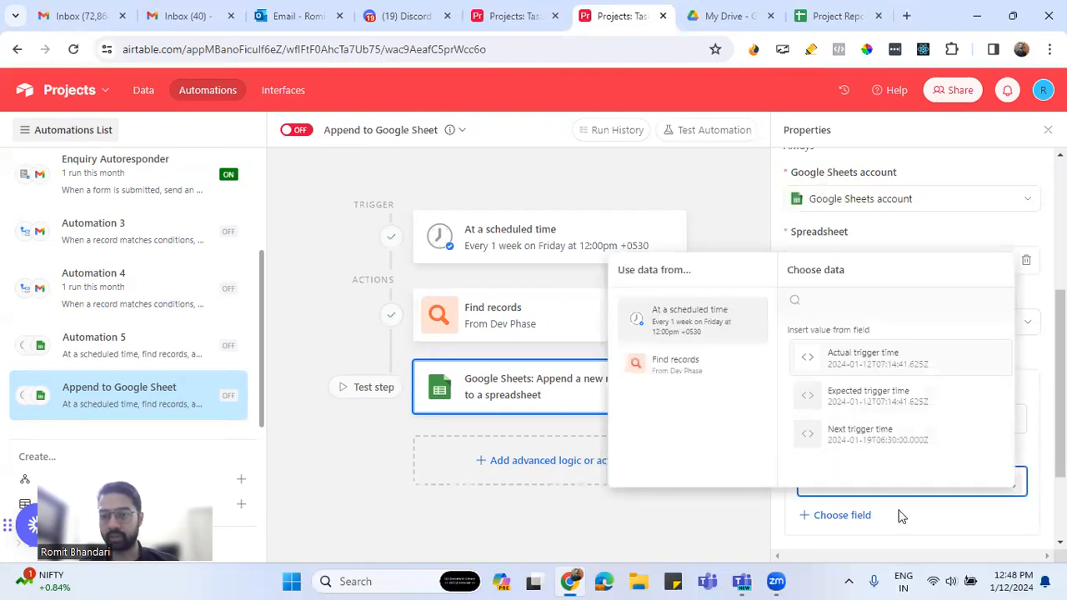
left_click(942, 512)
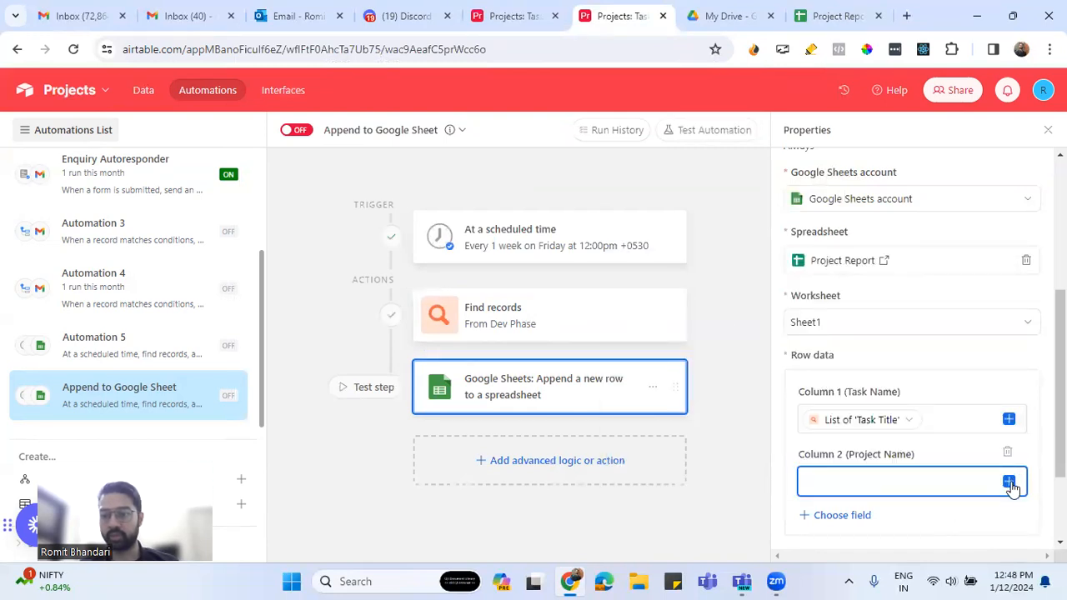
left_click(1009, 484)
left_click(732, 369)
scroll(870, 402, "down", 5)
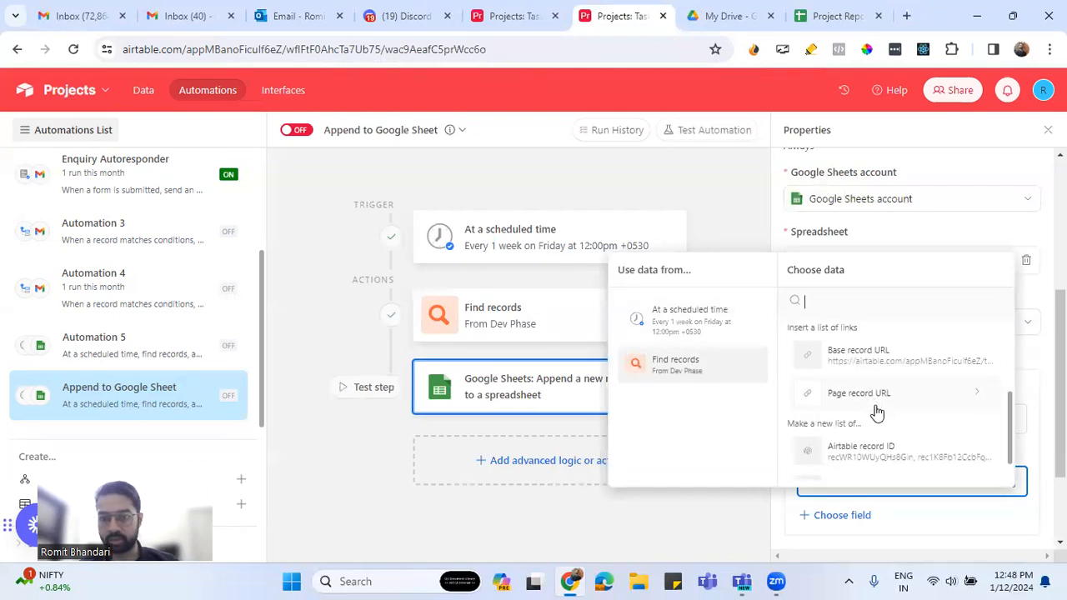
scroll(883, 434, "up", 5)
scroll(882, 404, "down", 5)
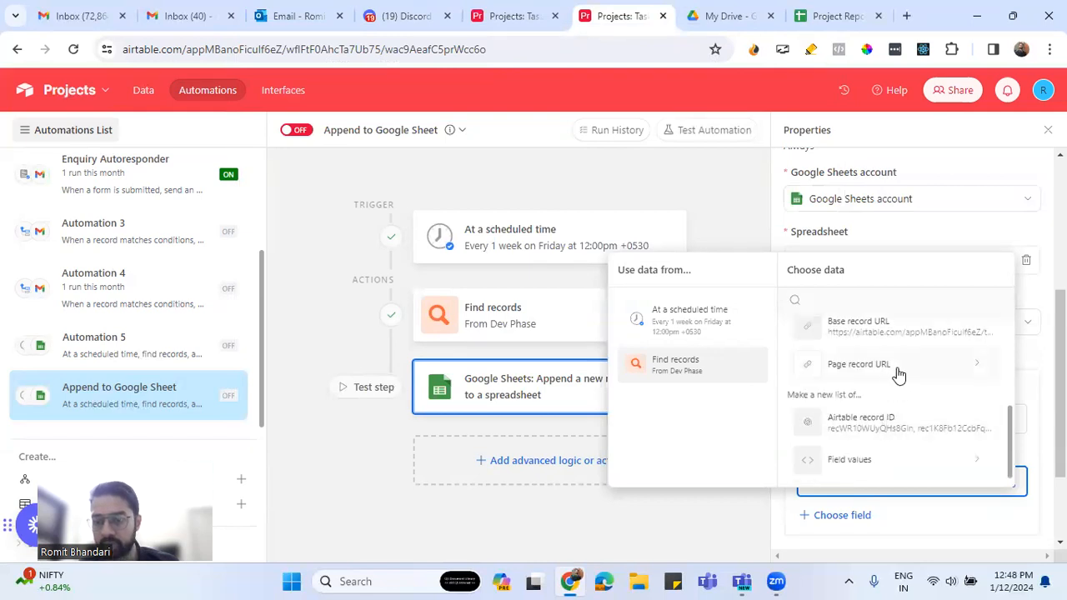
left_click(906, 458)
scroll(904, 446, "down", 1)
scroll(902, 444, "down", 2)
left_click(890, 390)
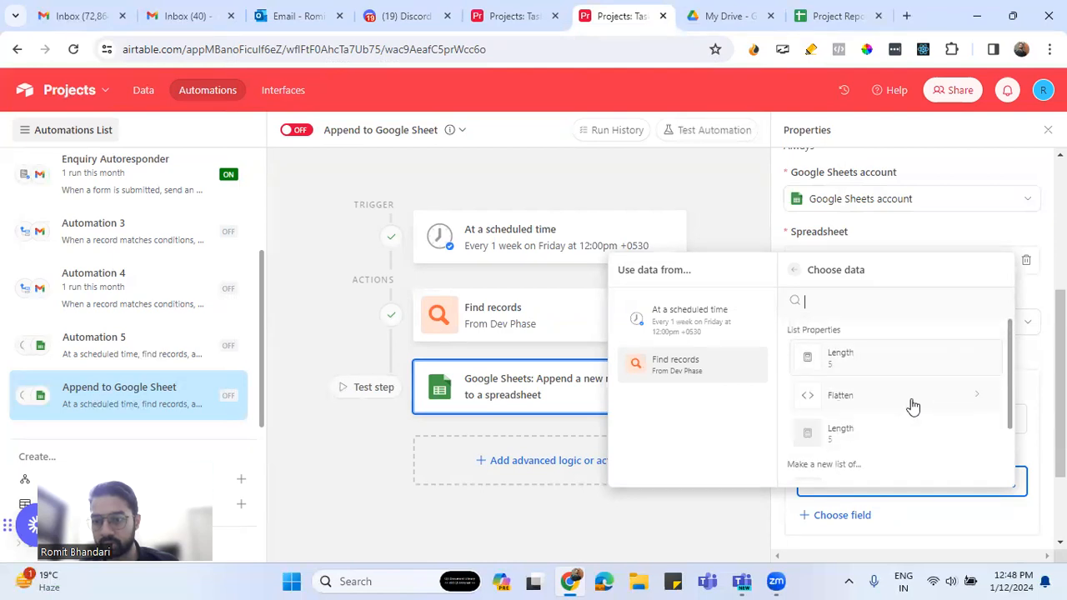
scroll(887, 445, "down", 2)
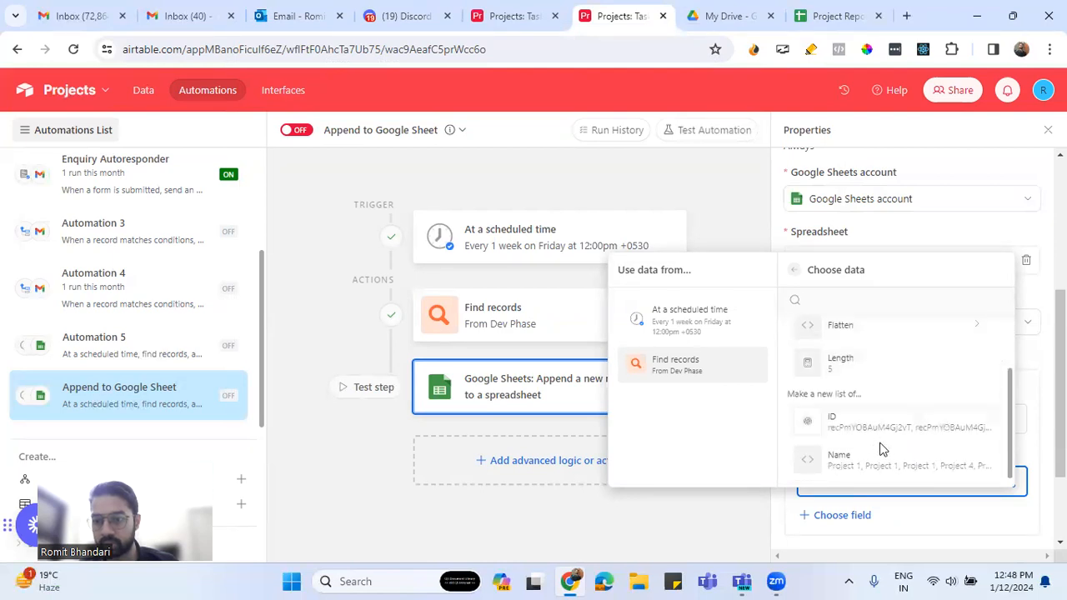
left_click(965, 467)
Add Column 3 (Project Stage) to the row data and open its choice of dynamic data.
scroll(917, 467, "down", 1)
left_click(843, 437)
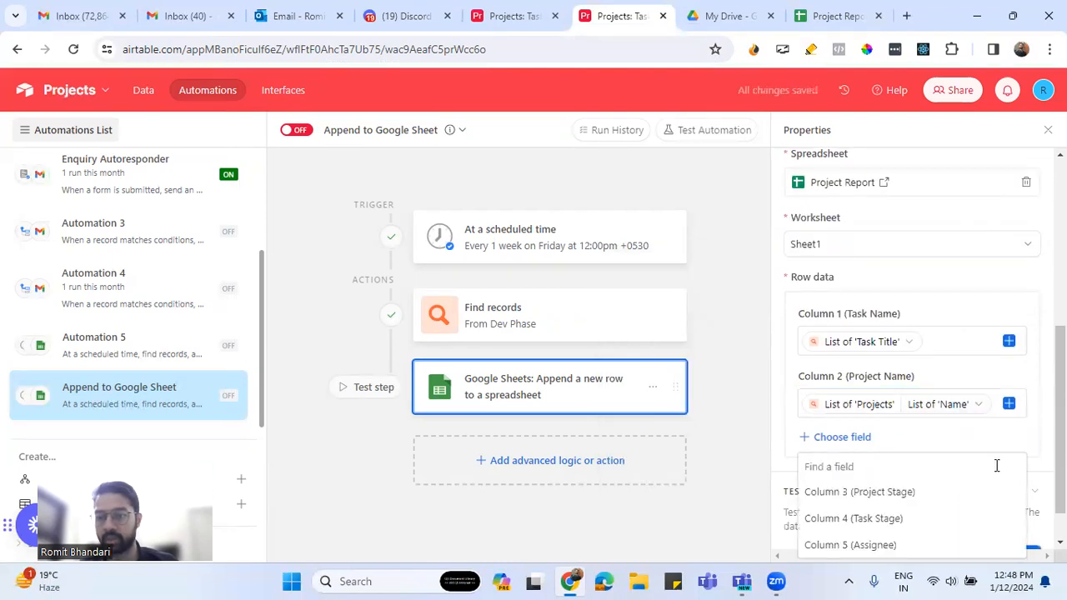
left_click(907, 493)
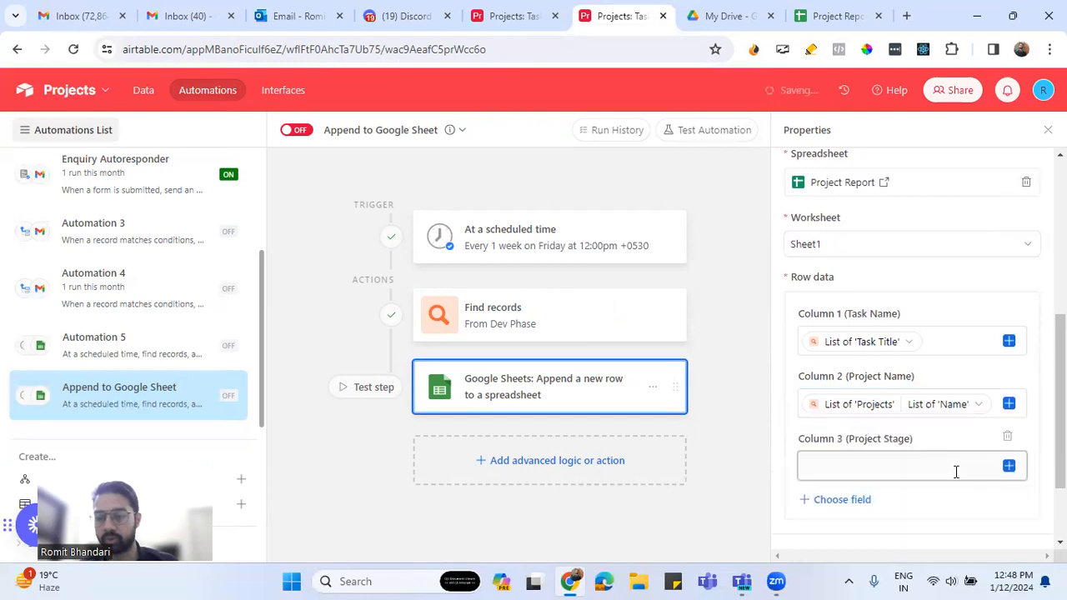
left_click(1009, 466)
scroll(867, 396, "down", 5)
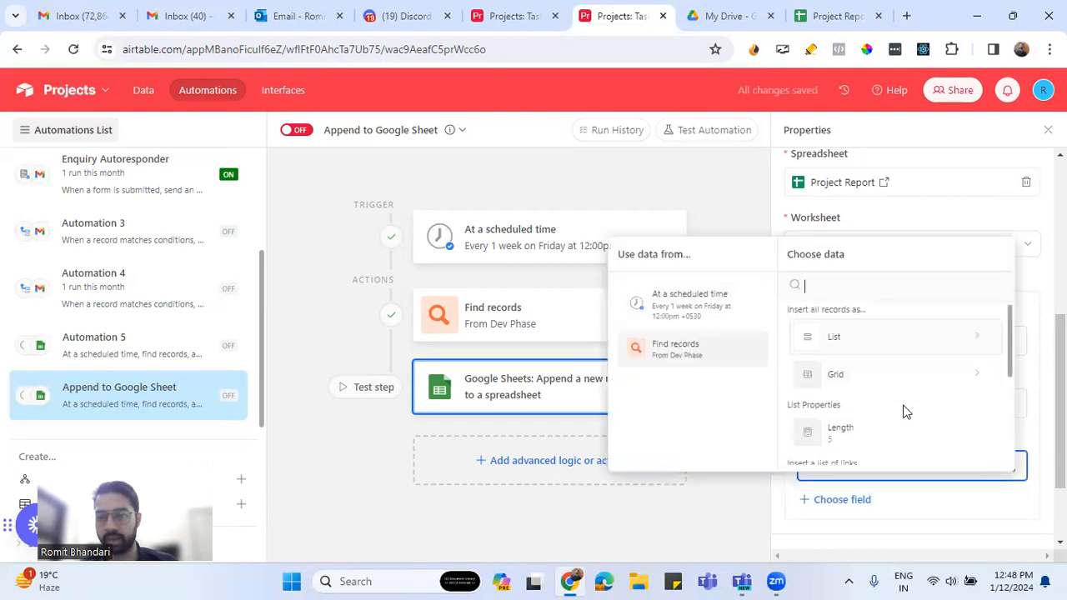
left_click(867, 444)
scroll(906, 428, "down", 2)
left_click(870, 436)
scroll(922, 434, "down", 2)
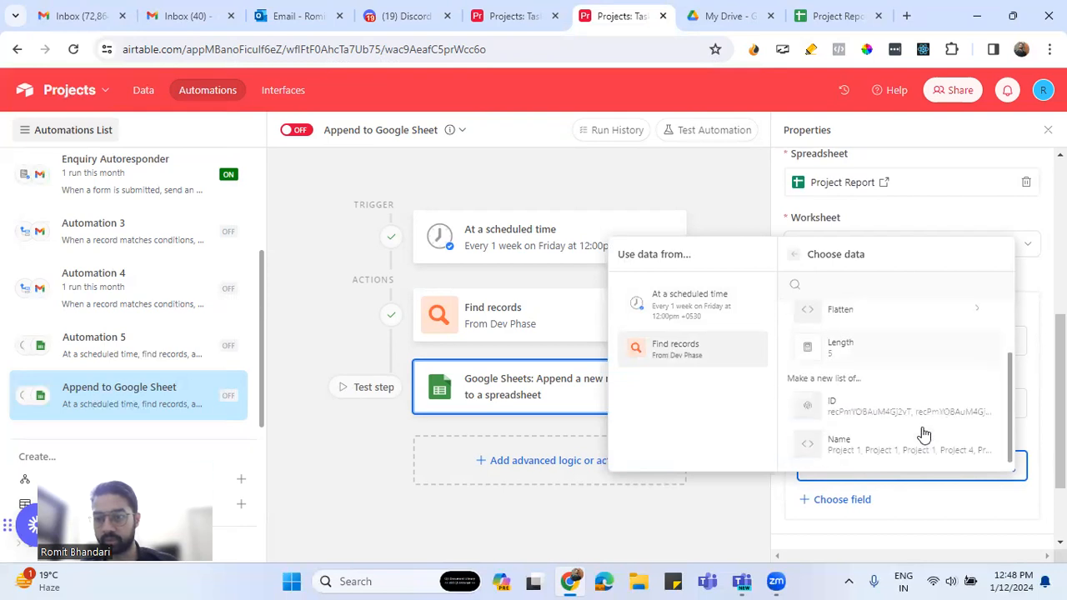
scroll(894, 428, "up", 2)
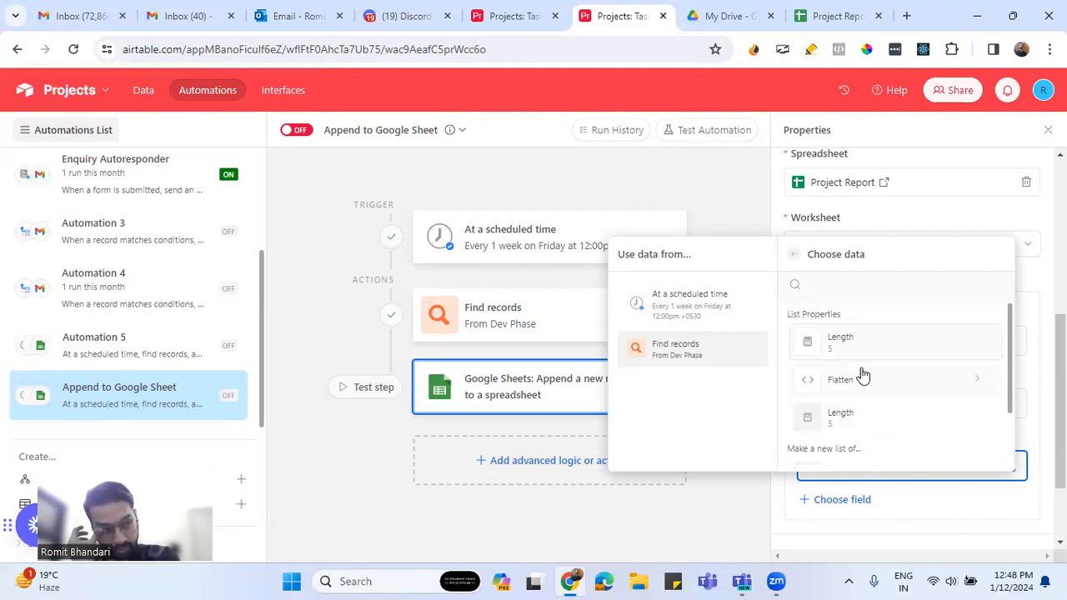
scroll(884, 416, "down", 2)
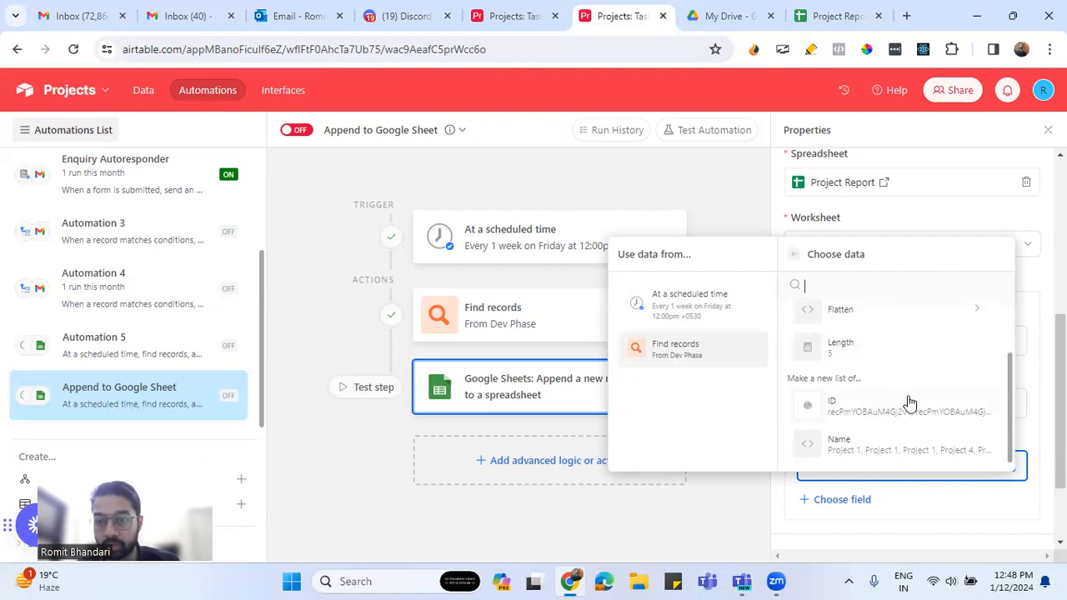
left_click(709, 303)
Fill Column 3 (Project Stage) with the Name list of the Project Stage field's values from Find records.
left_click(733, 348)
scroll(900, 414, "down", 3)
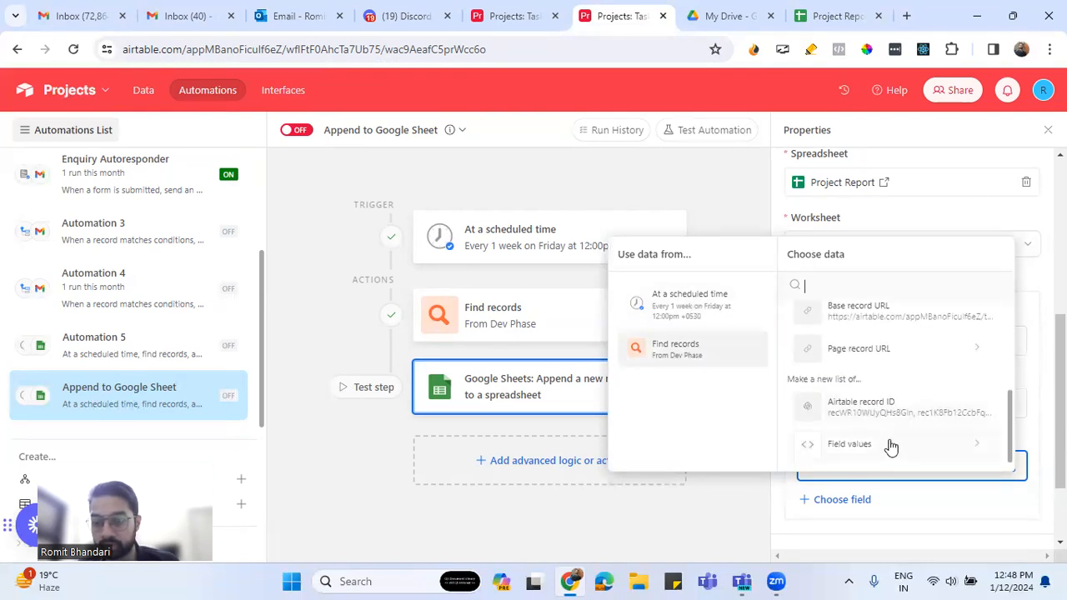
scroll(901, 358, "up", 3)
scroll(901, 359, "down", 3)
left_click(886, 444)
scroll(927, 424, "down", 3)
left_click(873, 450)
scroll(887, 431, "up", 2)
scroll(900, 447, "down", 2)
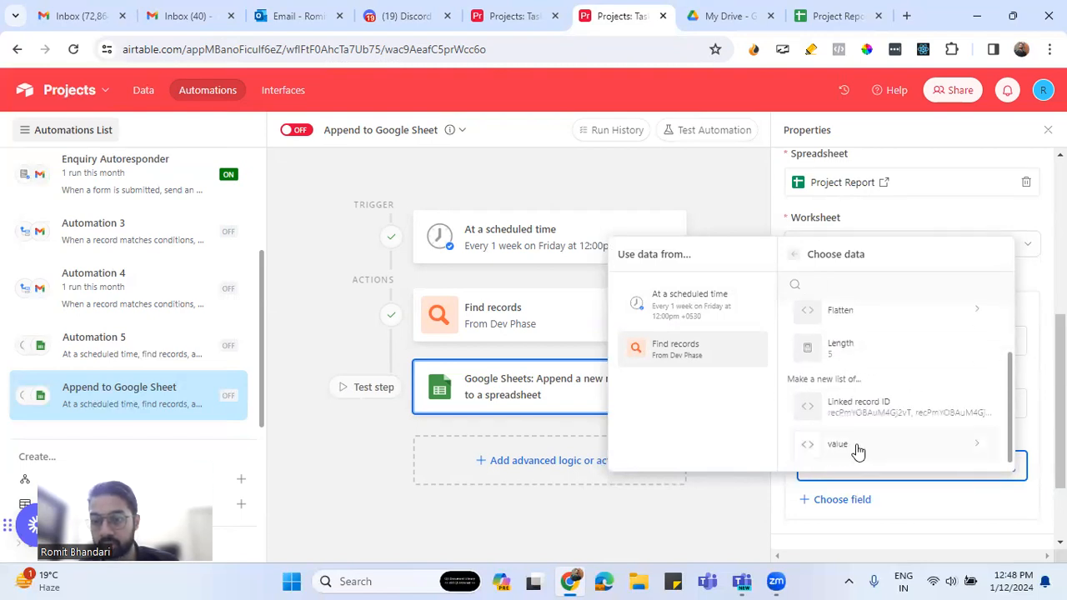
left_click(959, 443)
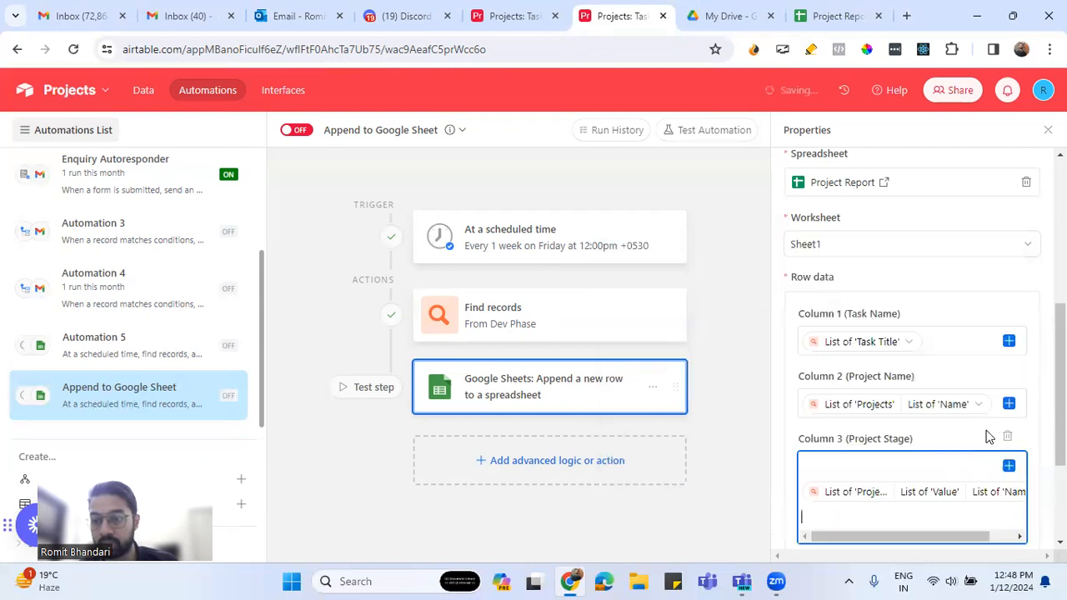
Add Column 4 (Task Stage) to the row data and fill it with the list of Status names from Find records.
scroll(958, 440, "down", 2)
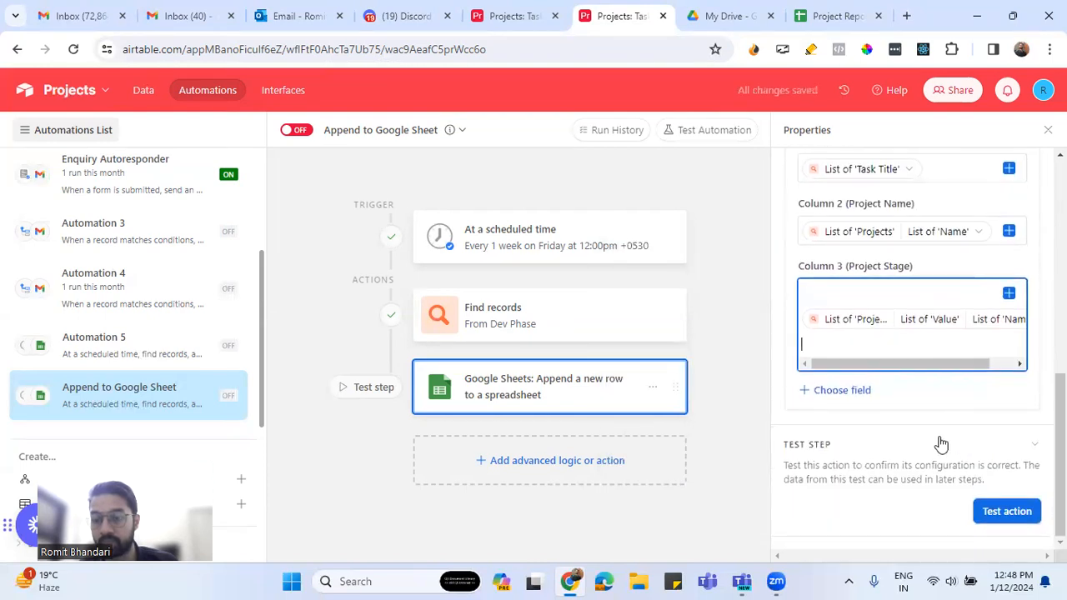
left_click(834, 390)
left_click(886, 447)
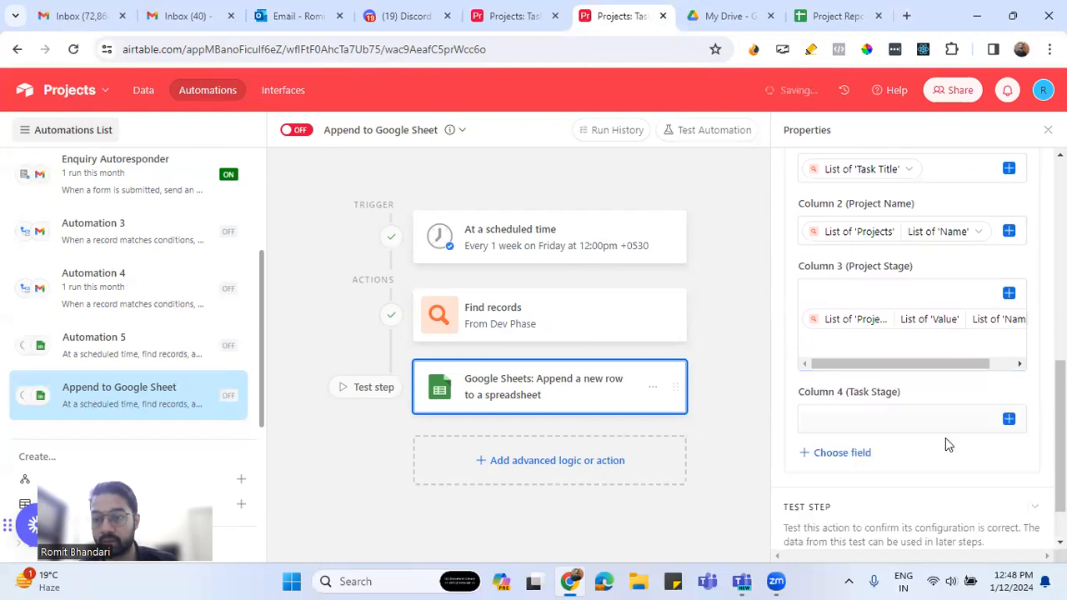
left_click(1009, 418)
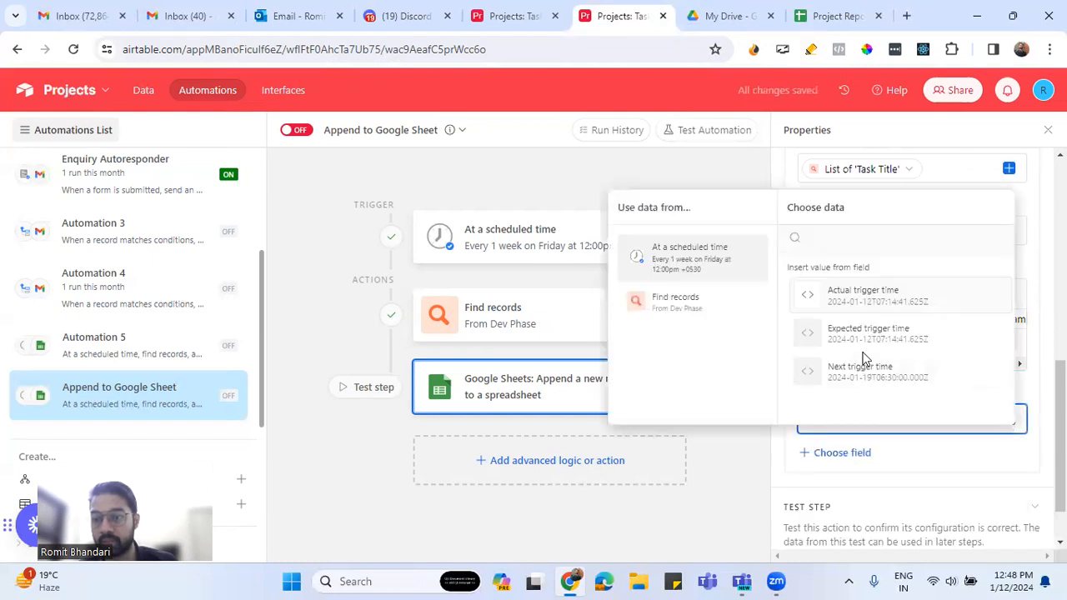
scroll(850, 350, "down", 5)
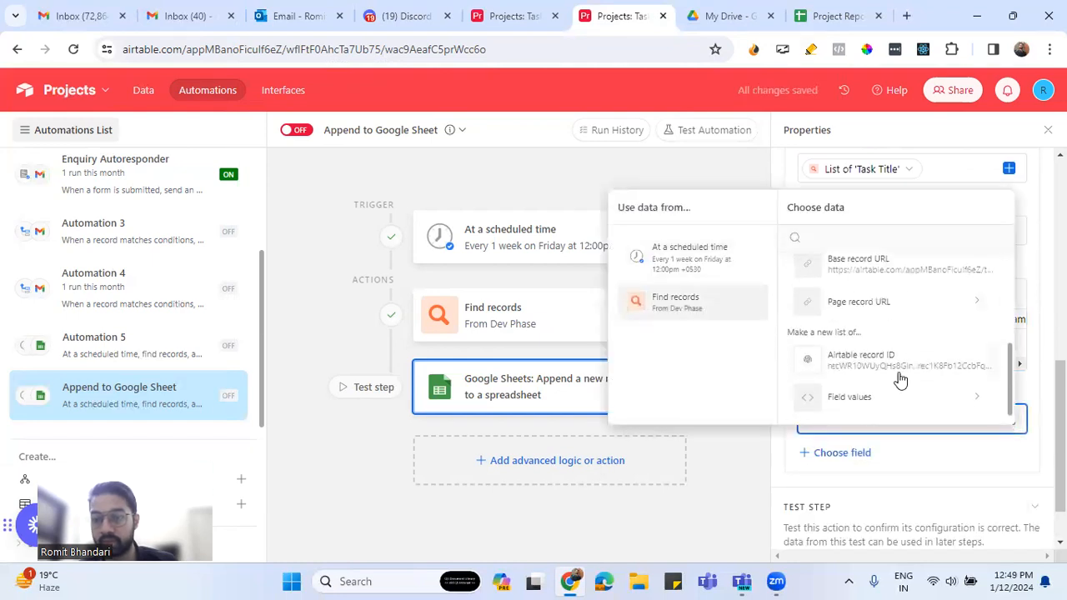
left_click(890, 398)
scroll(892, 392, "down", 3)
scroll(901, 393, "up", 2)
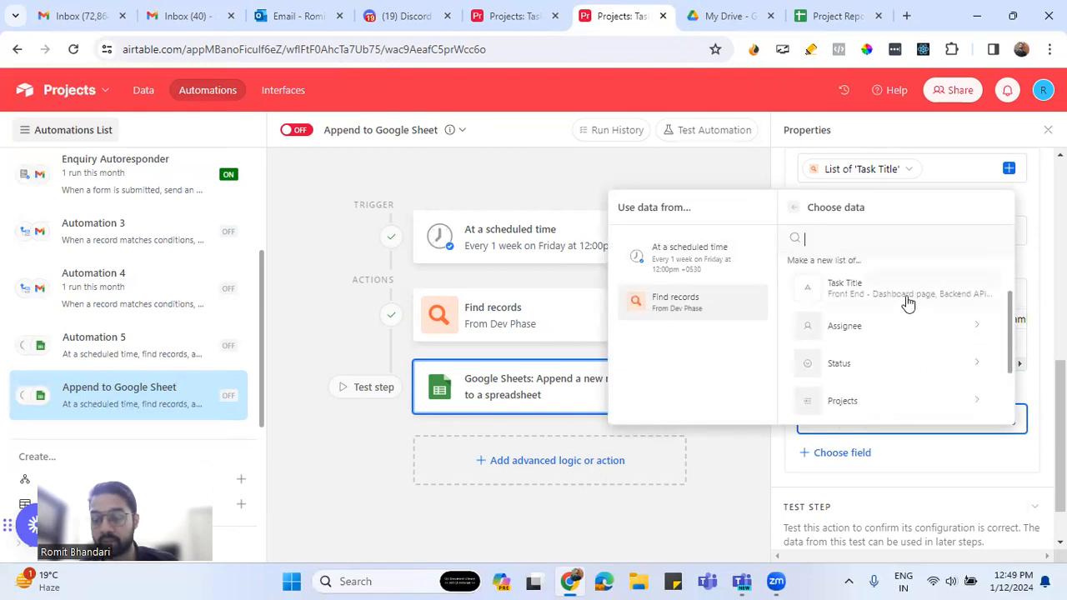
scroll(888, 374, "down", 2)
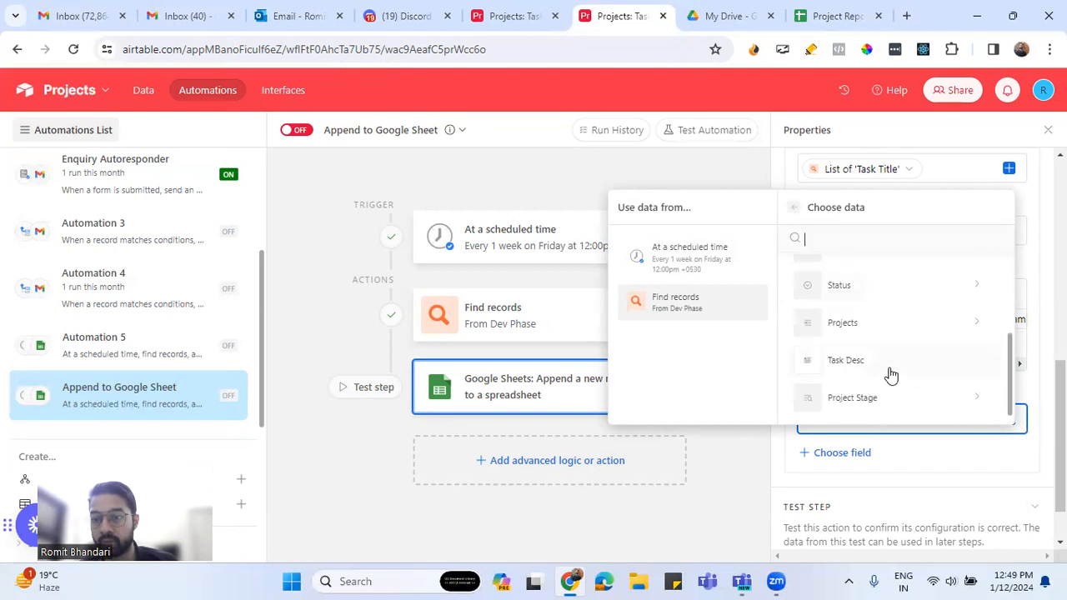
scroll(890, 375, "up", 2)
scroll(890, 375, "down", 2)
scroll(890, 376, "up", 1)
scroll(891, 376, "up", 1)
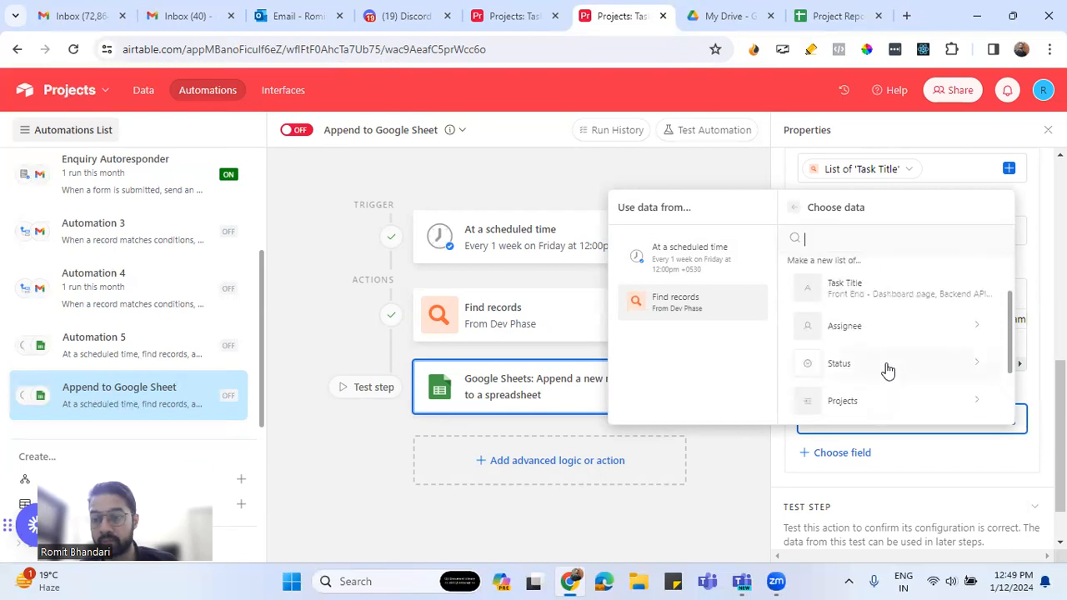
left_click(889, 370)
left_click(933, 405)
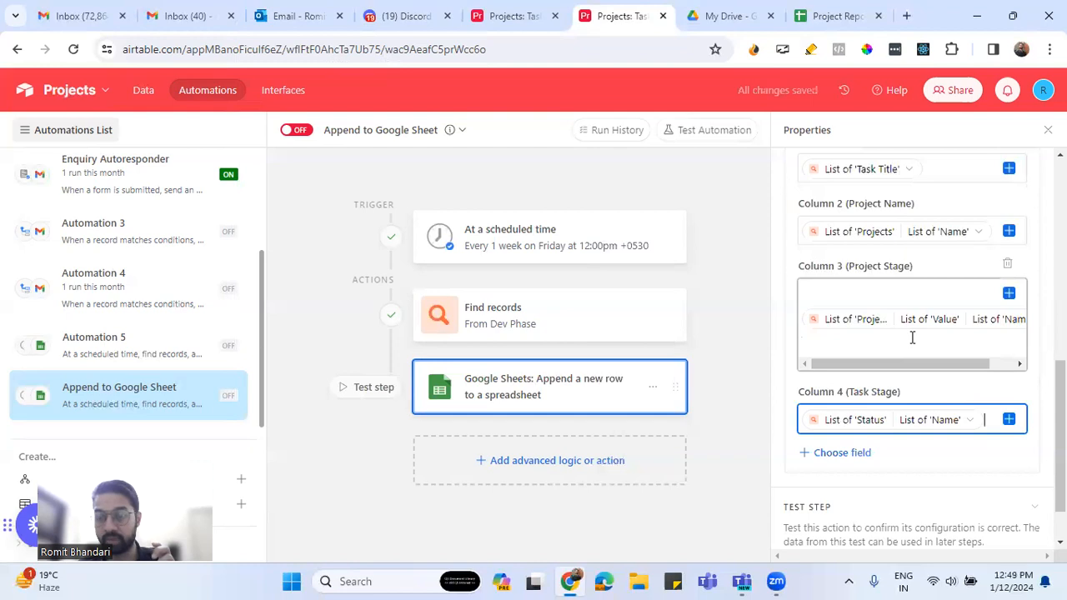
left_click_drag(924, 374, 879, 369)
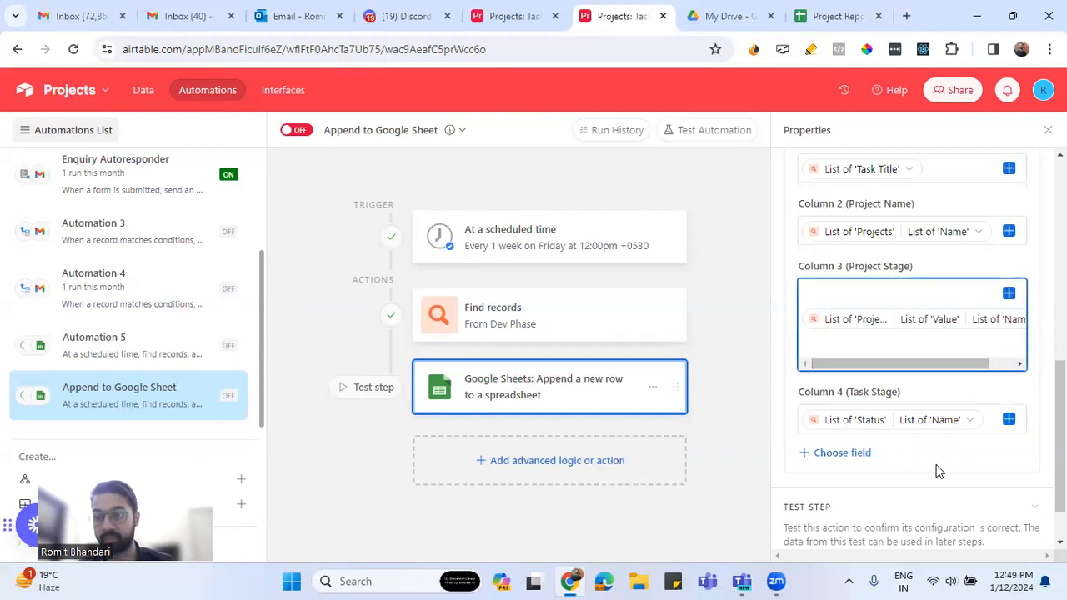
Add Column 5 (Assignee) to the row data and fill it with the list of Assignee names from Find records.
left_click(838, 453)
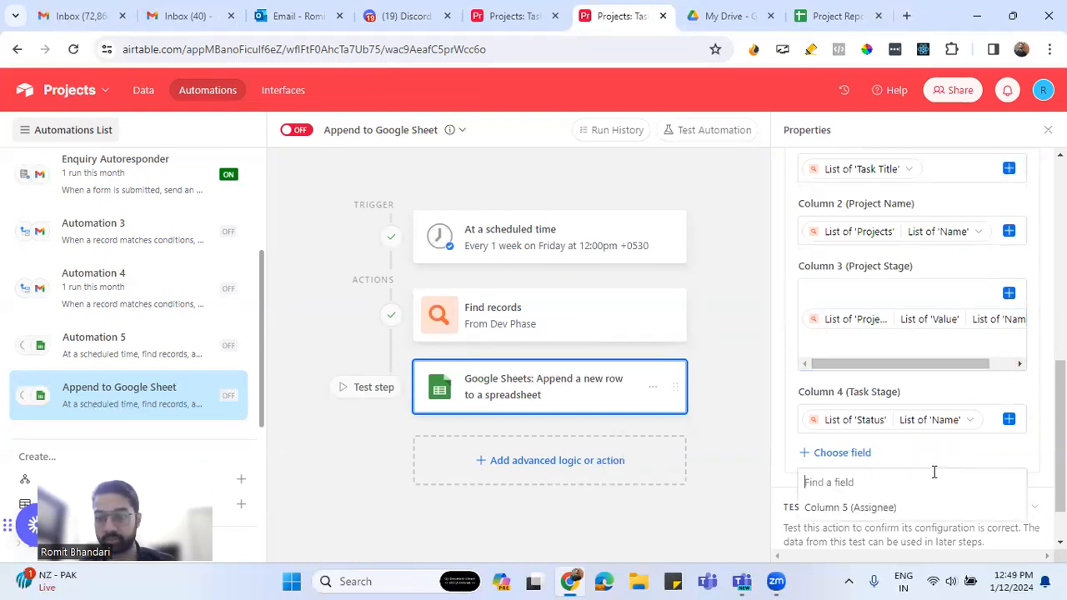
left_click(875, 508)
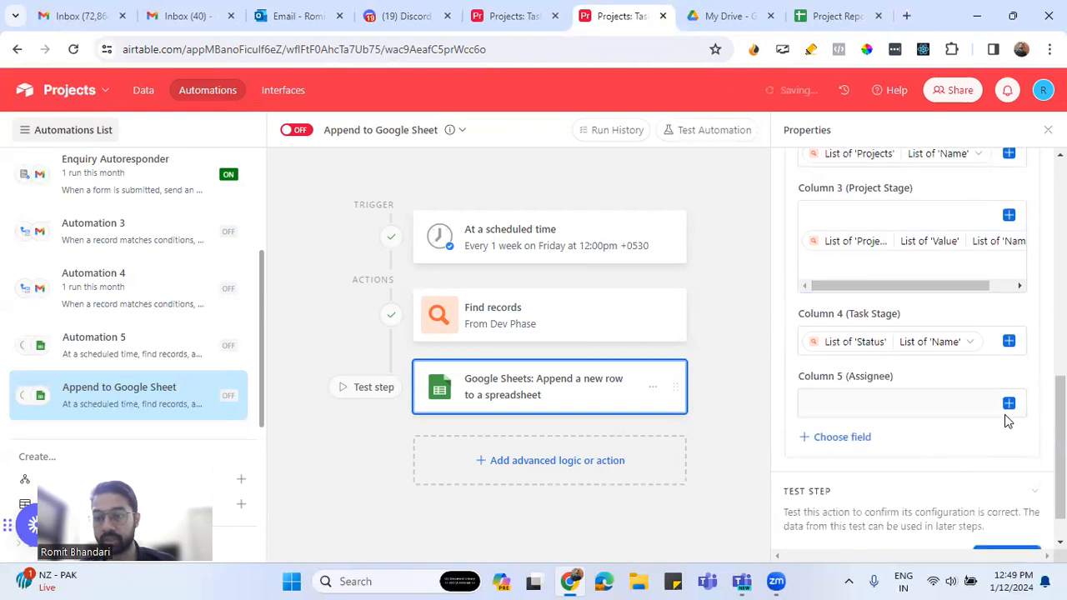
left_click(883, 397)
left_click(692, 294)
scroll(876, 368, "down", 3)
left_click(875, 381)
scroll(886, 368, "down", 3)
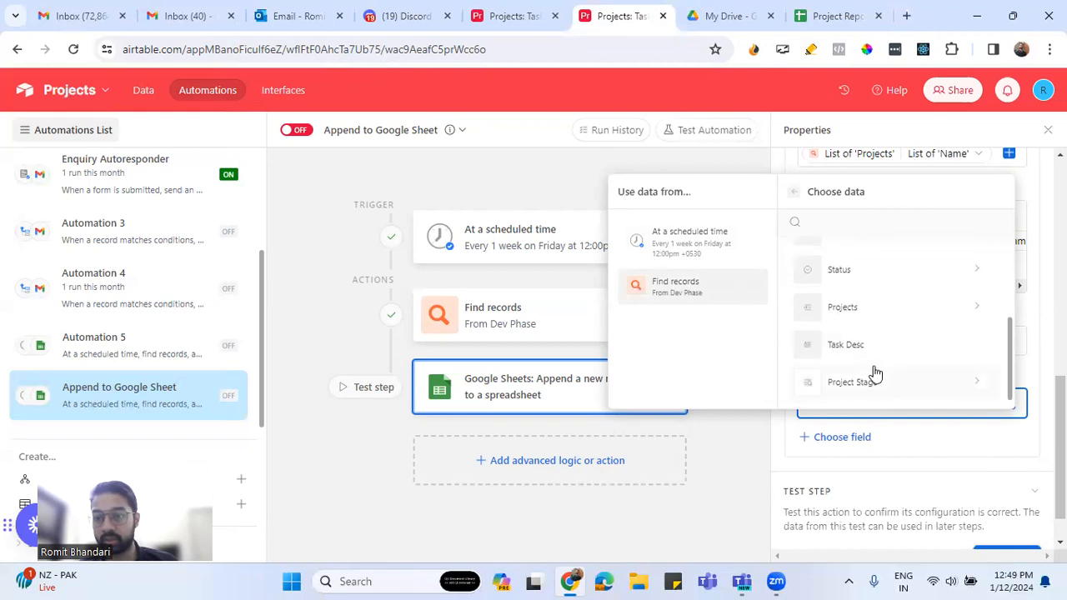
scroll(879, 365, "up", 3)
left_click(874, 315)
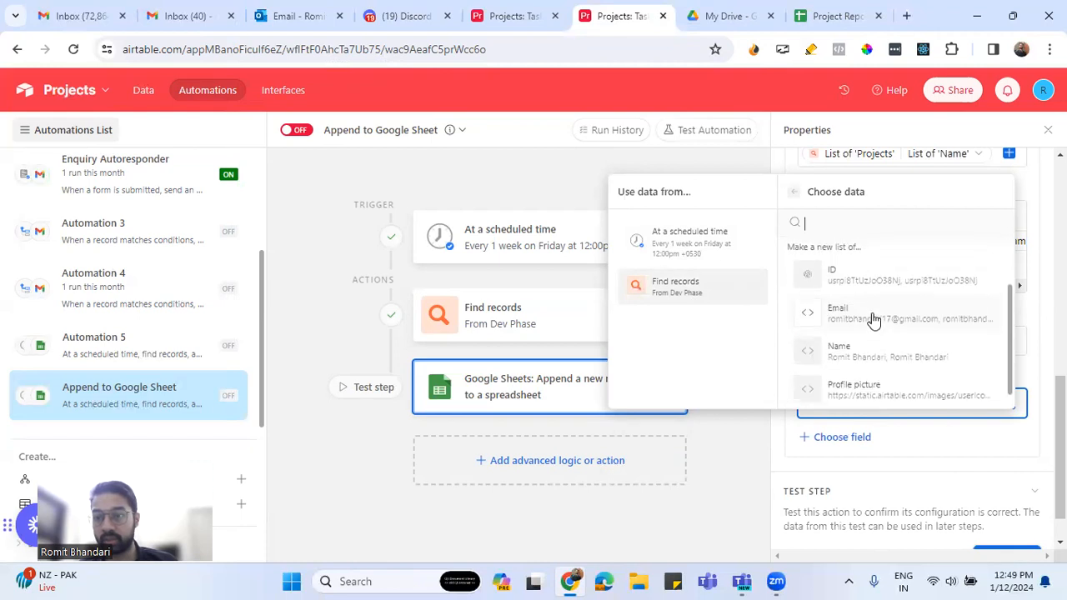
scroll(872, 379, "down", 2)
left_click(888, 344)
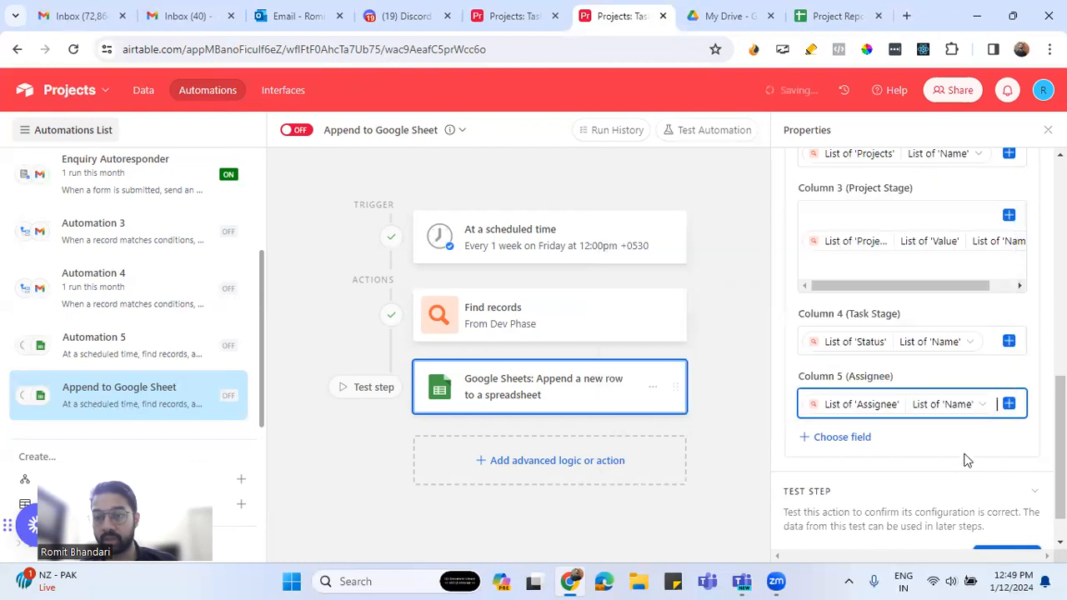
Test the append-row action and check each column of the appended row 2 in the Project Report Google Sheet.
scroll(957, 463, "down", 1)
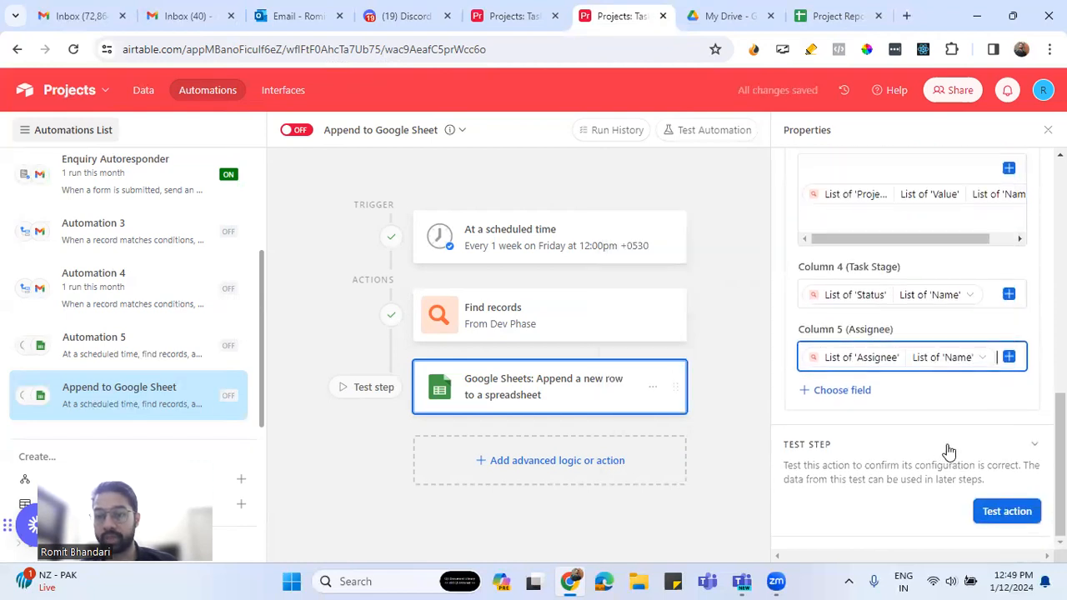
left_click(1005, 514)
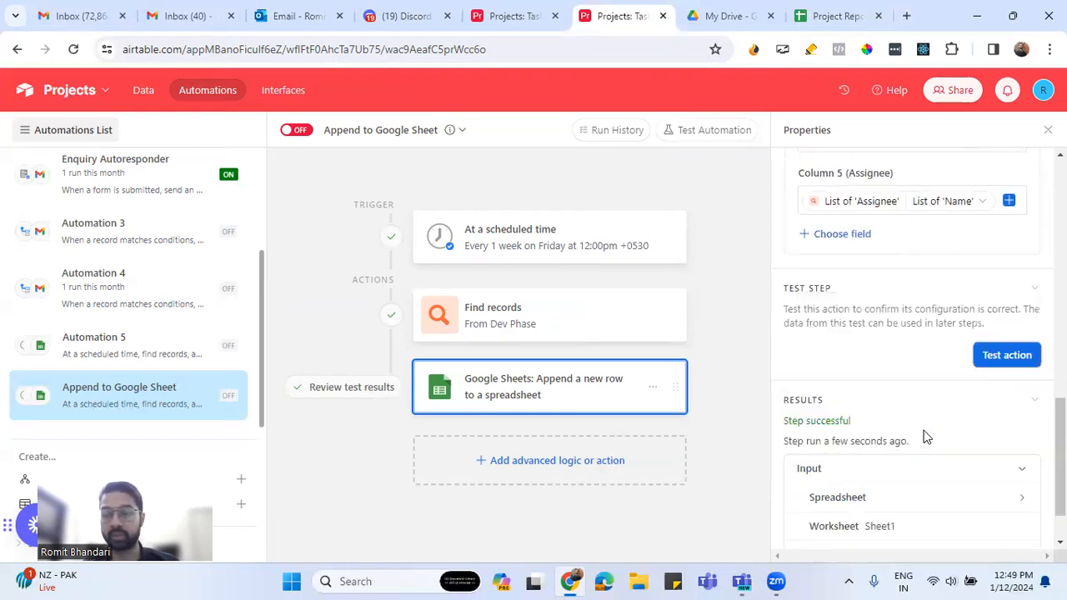
left_click(819, 16)
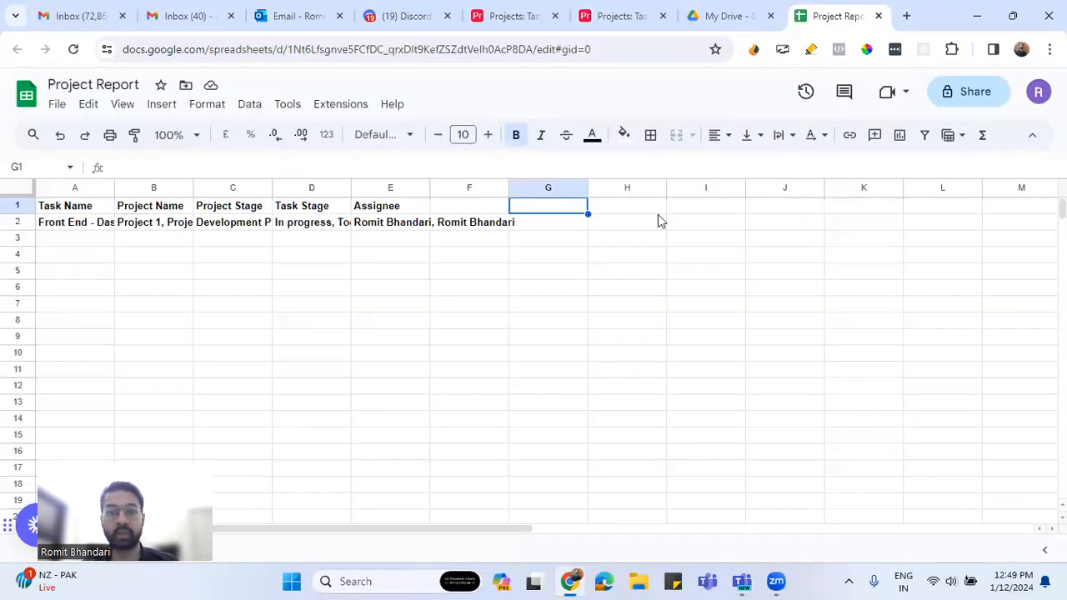
left_click(80, 229)
left_click(152, 225)
left_click(234, 223)
left_click(316, 227)
left_click(391, 225)
left_click(473, 230)
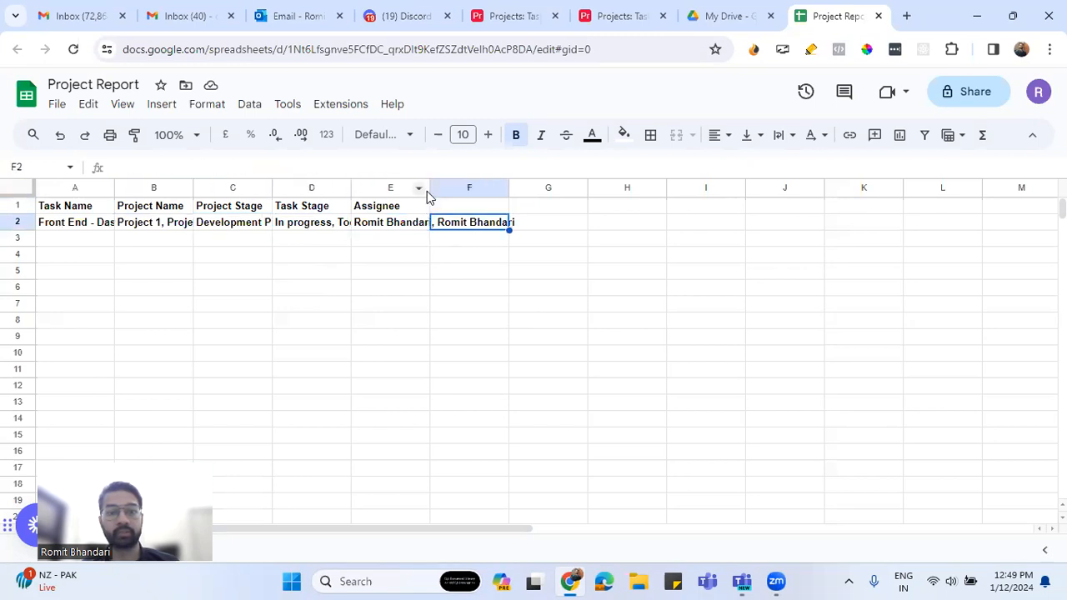
Widen the Assignee, Task Stage and Task Name columns of the Project Report sheet.
left_click_drag(430, 187, 504, 188)
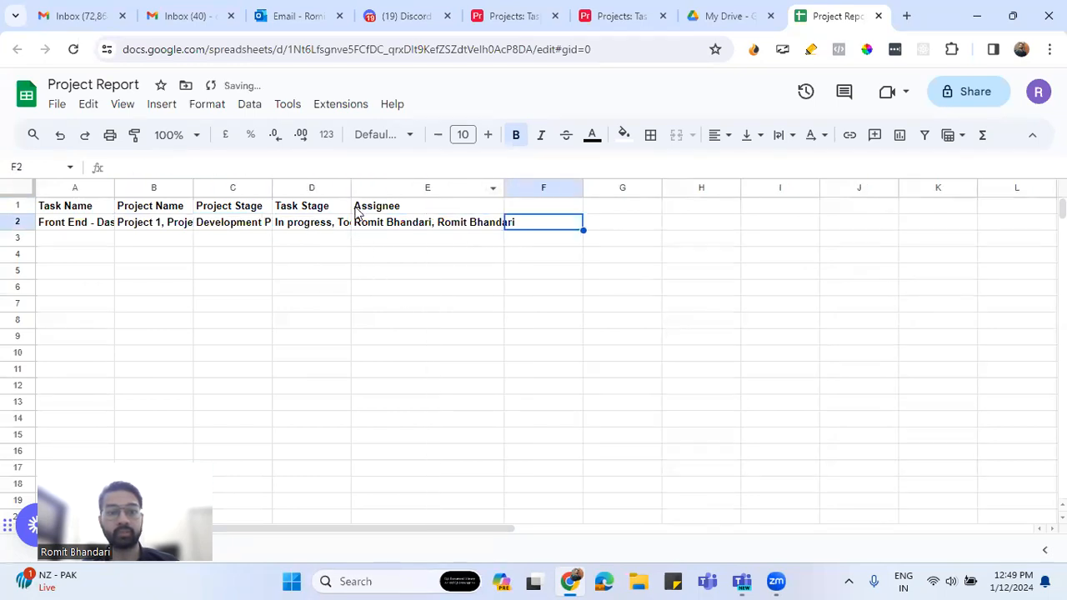
left_click_drag(351, 187, 439, 187)
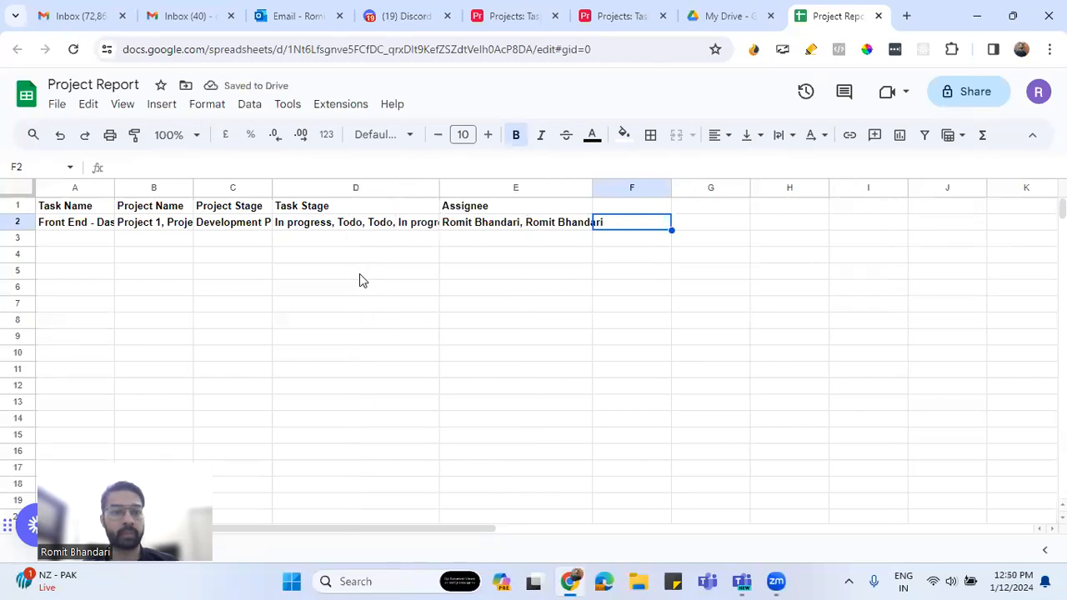
left_click_drag(113, 188, 202, 189)
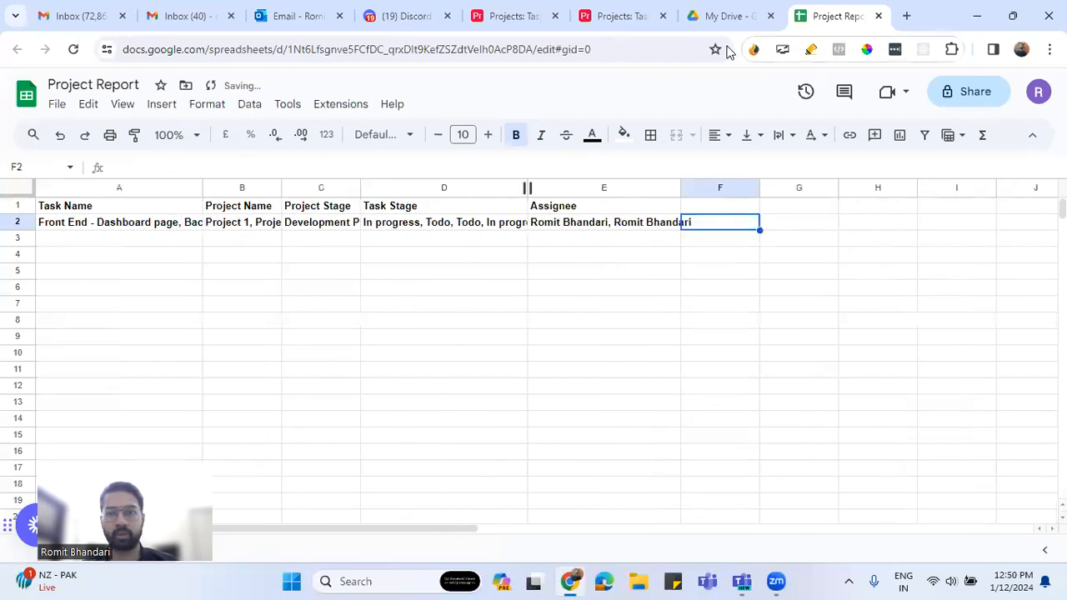
left_click(574, 241)
Review the Find records action in Airtable, and check the Task Name value in row 2 of the Project Report sheet.
left_click(621, 16)
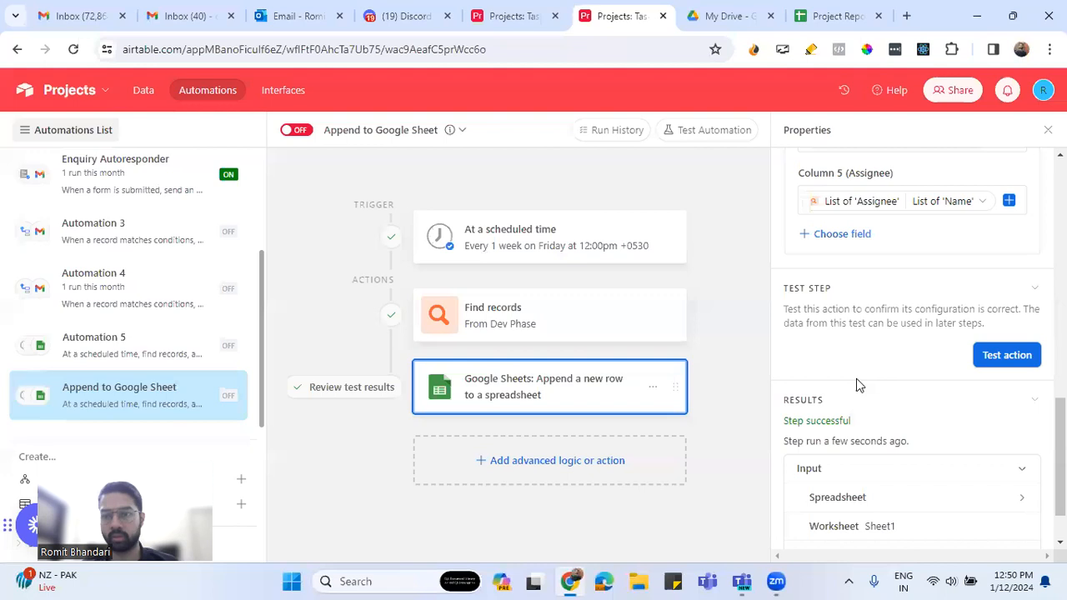
left_click(569, 314)
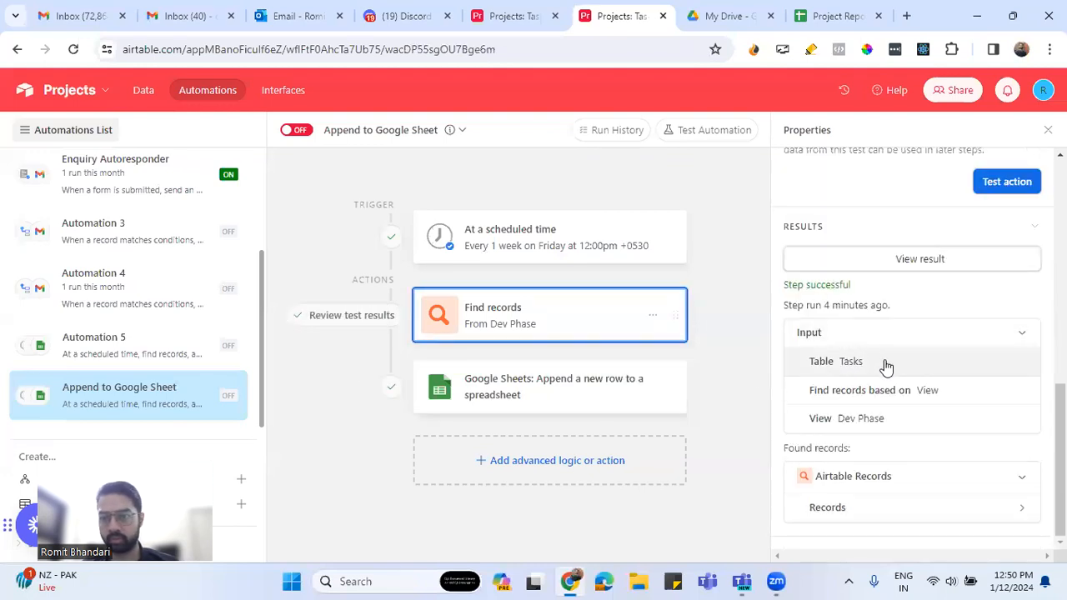
scroll(886, 367, "up", 3)
scroll(886, 364, "down", 3)
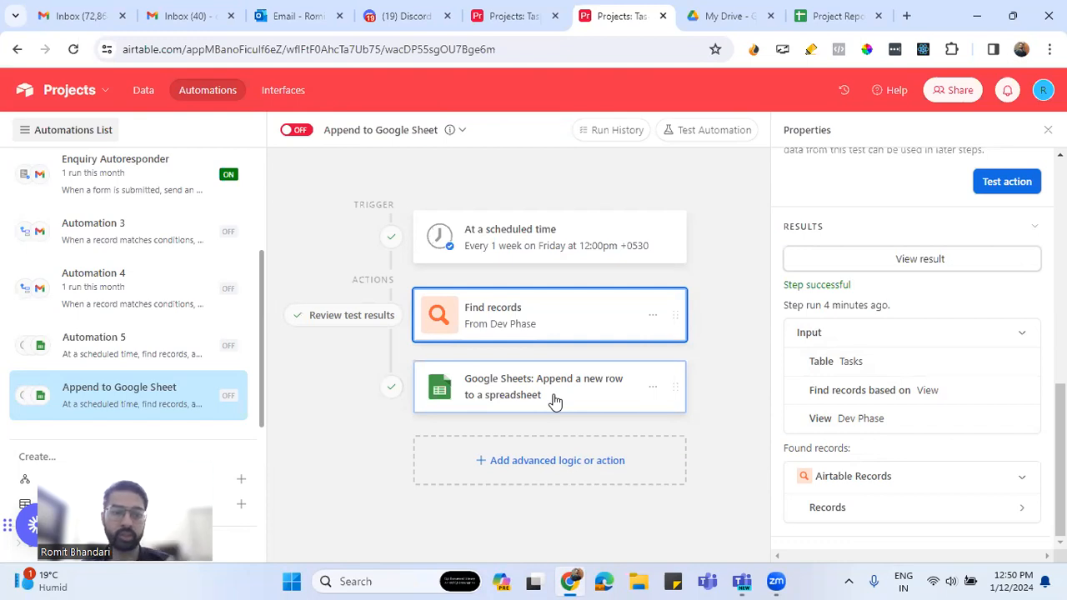
left_click(804, 19)
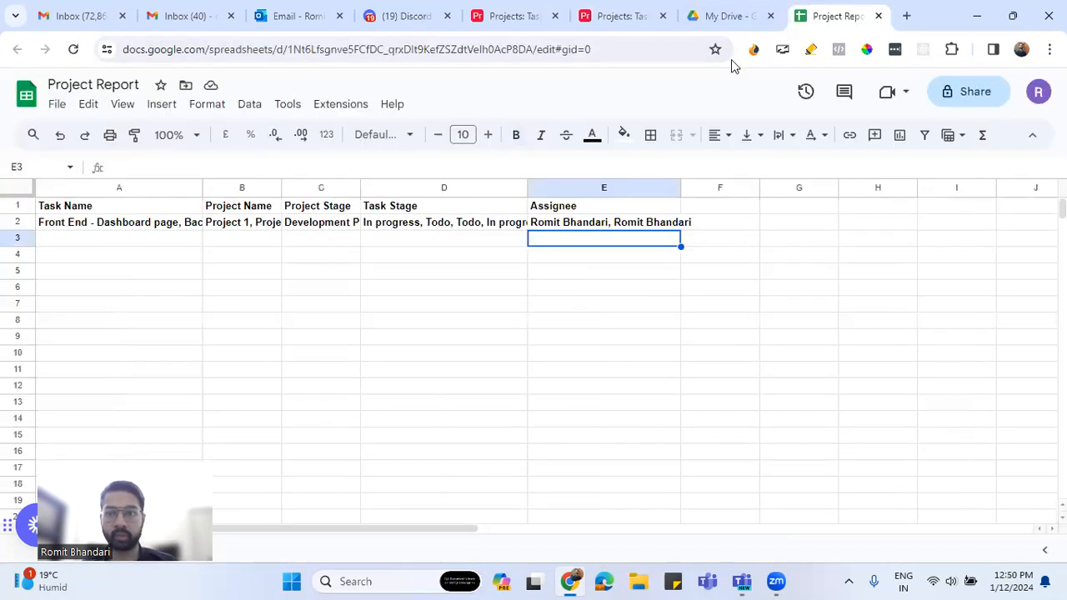
left_click(93, 227)
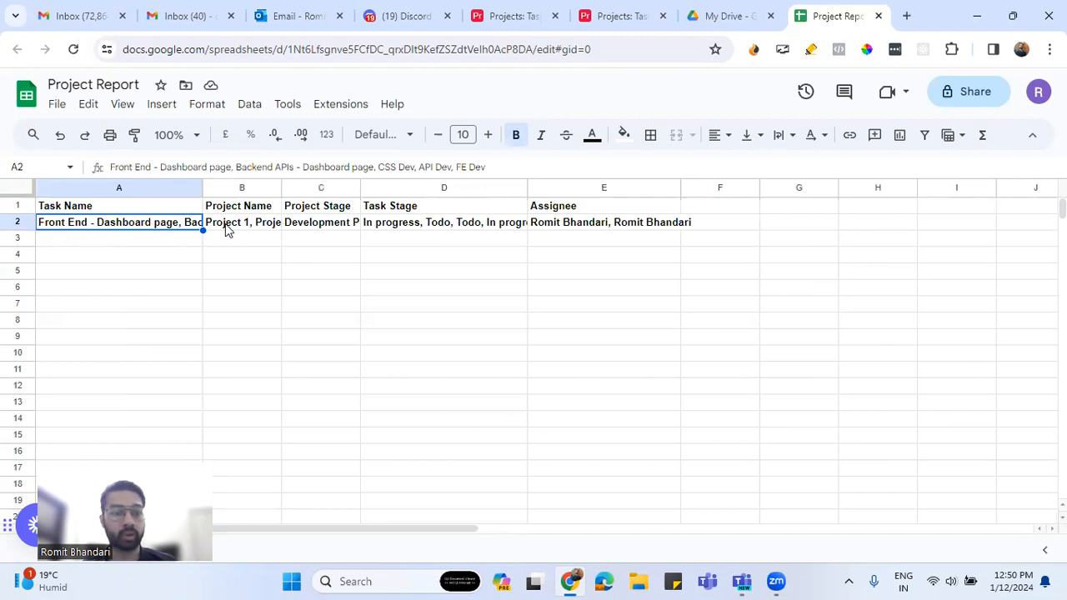
Switch to Airtable and examine the Find records test results by expanding Records and Record 1, along with the action's configuration.
left_click(621, 18)
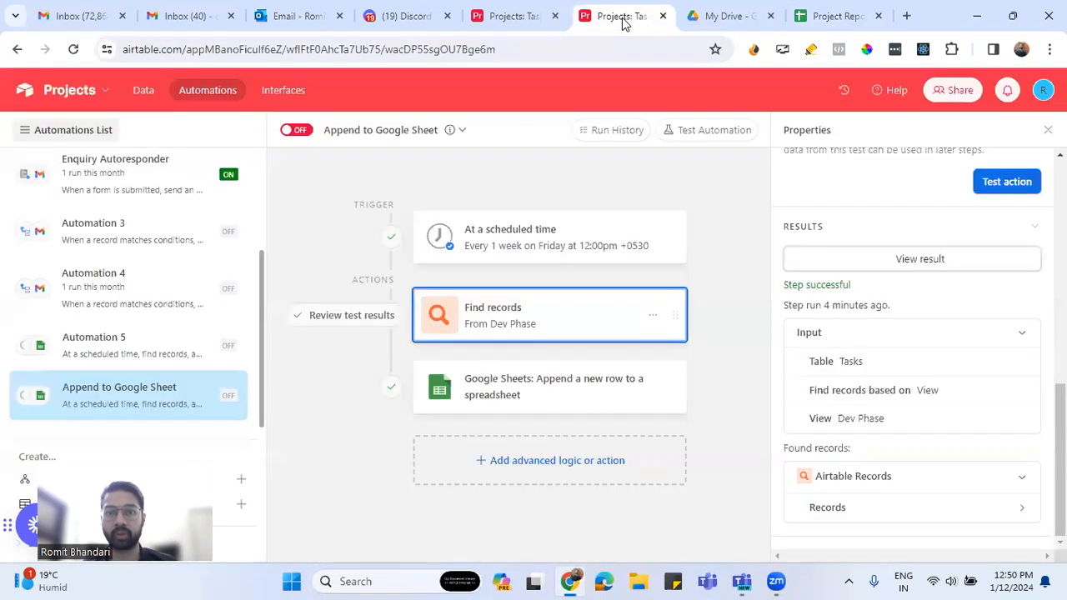
scroll(892, 381, "up", 5)
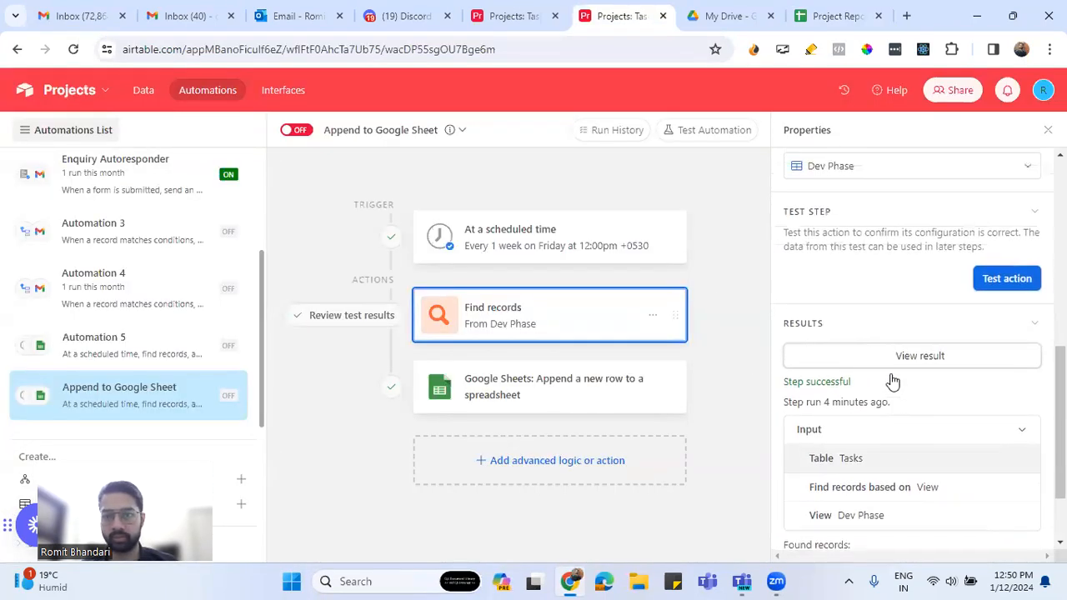
scroll(892, 381, "down", 1)
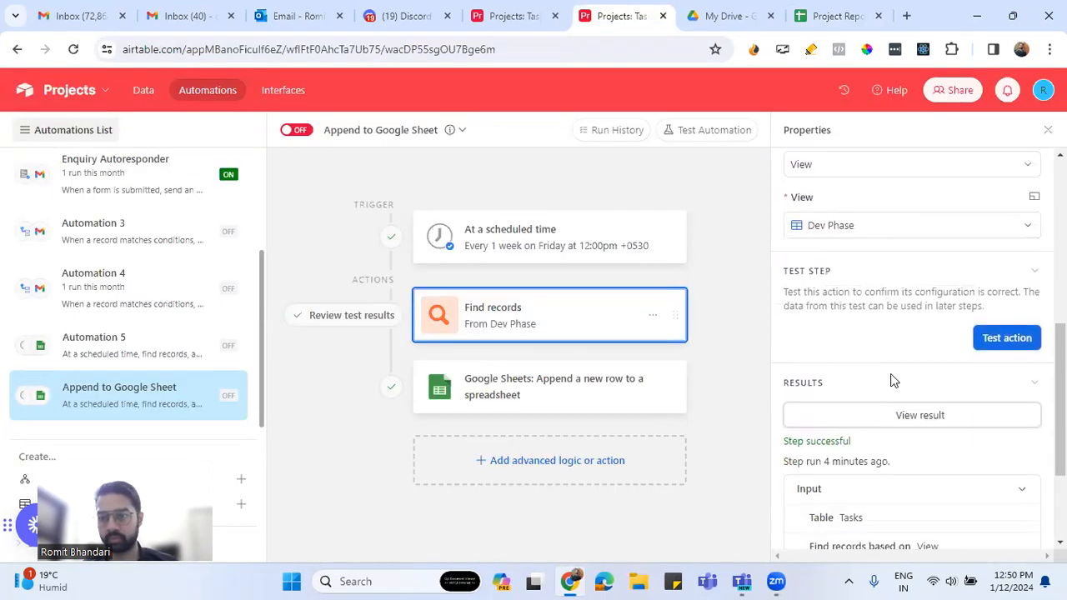
scroll(892, 381, "down", 3)
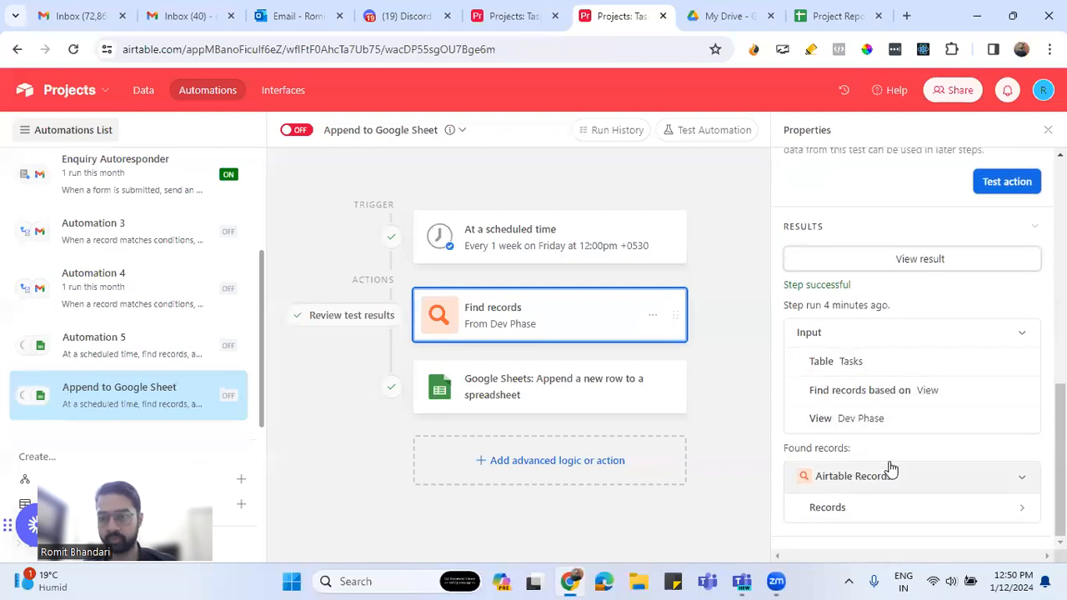
left_click(871, 508)
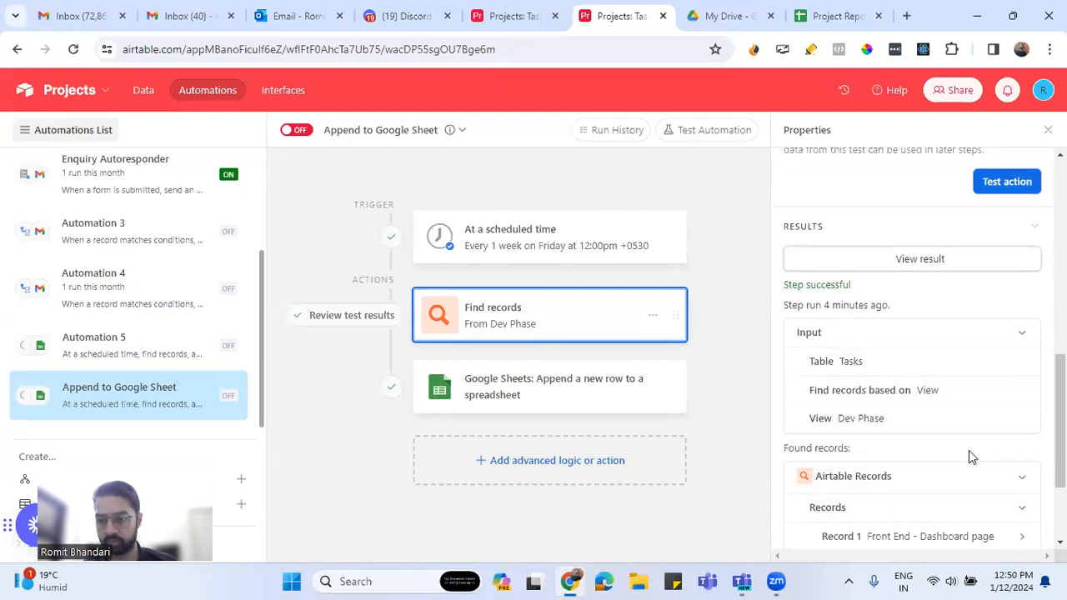
scroll(967, 454, "down", 3)
left_click(909, 397)
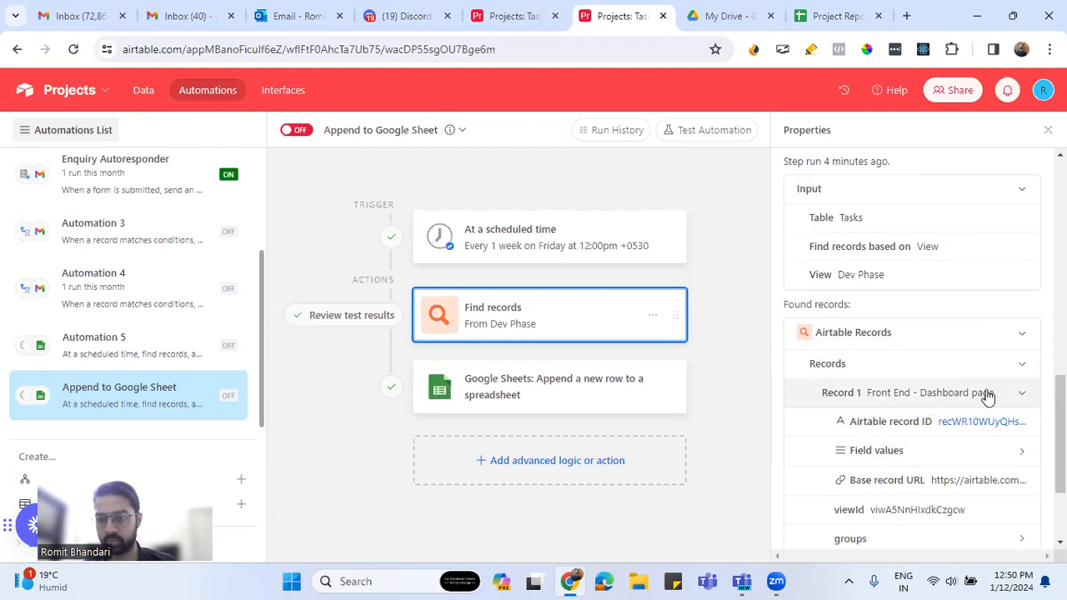
scroll(831, 295, "up", 6)
scroll(838, 301, "up", 2)
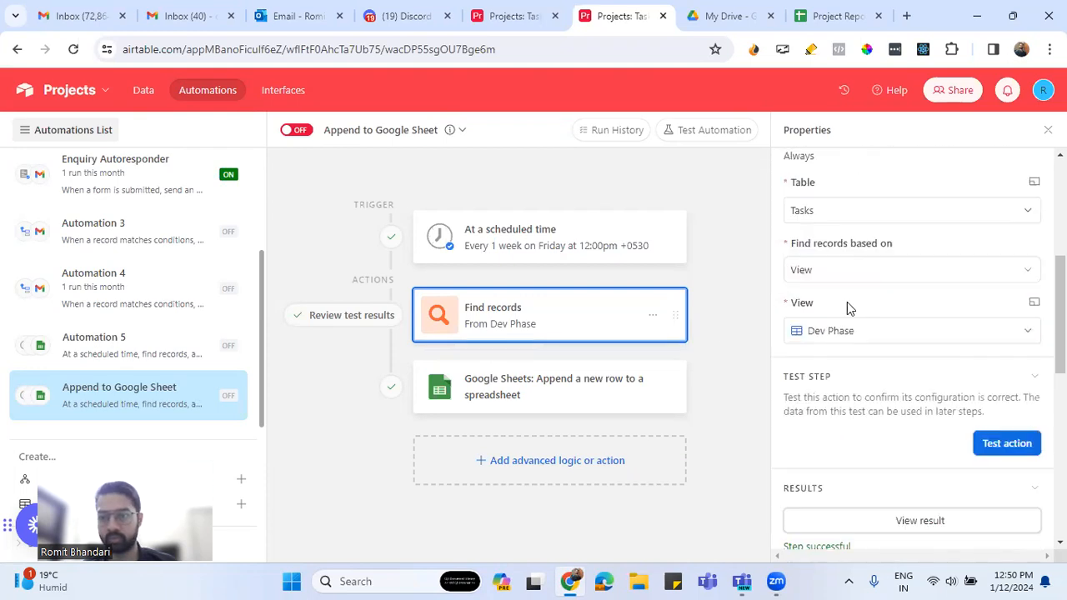
Rerun the Find records test, look through the found records table and close it.
left_click(1011, 428)
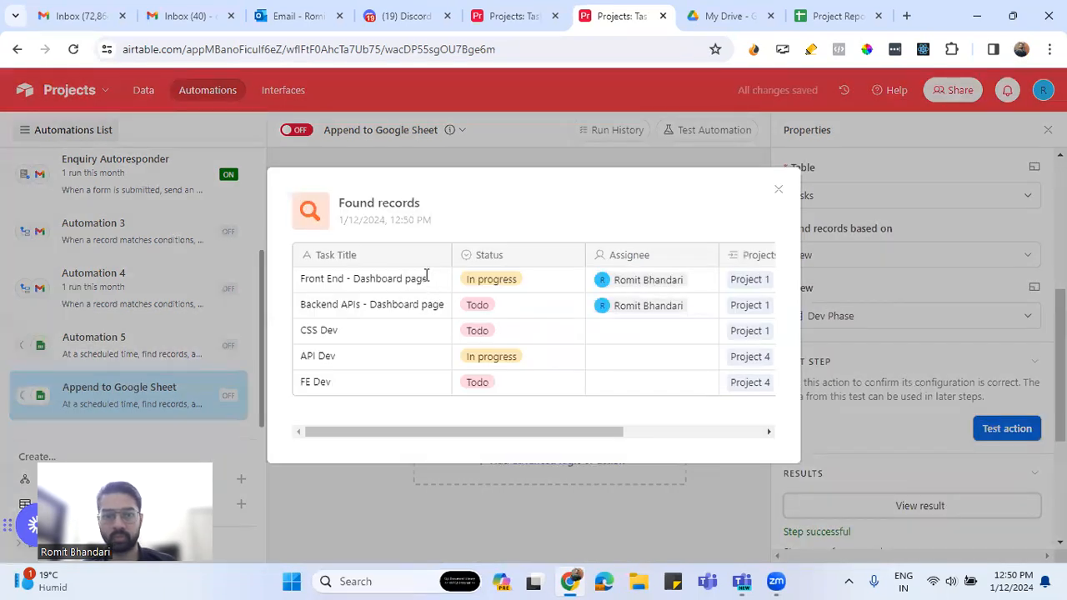
left_click_drag(584, 434, 476, 296)
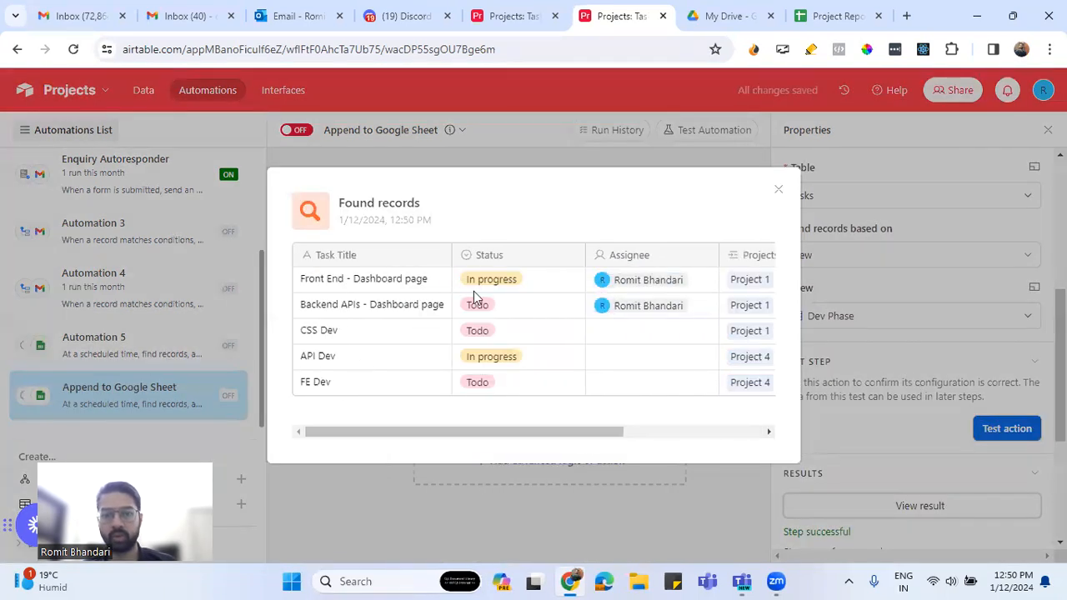
left_click(775, 194)
Examine the field values of Record 1 in the new Find records test results.
scroll(901, 384, "down", 5)
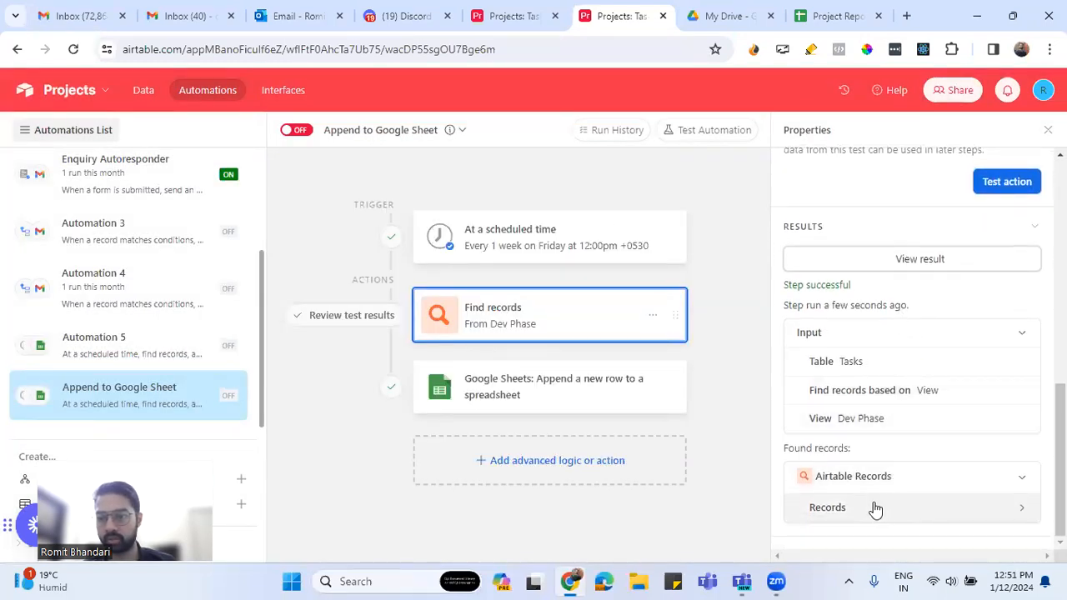
left_click(875, 509)
scroll(905, 411, "down", 2)
left_click(846, 395)
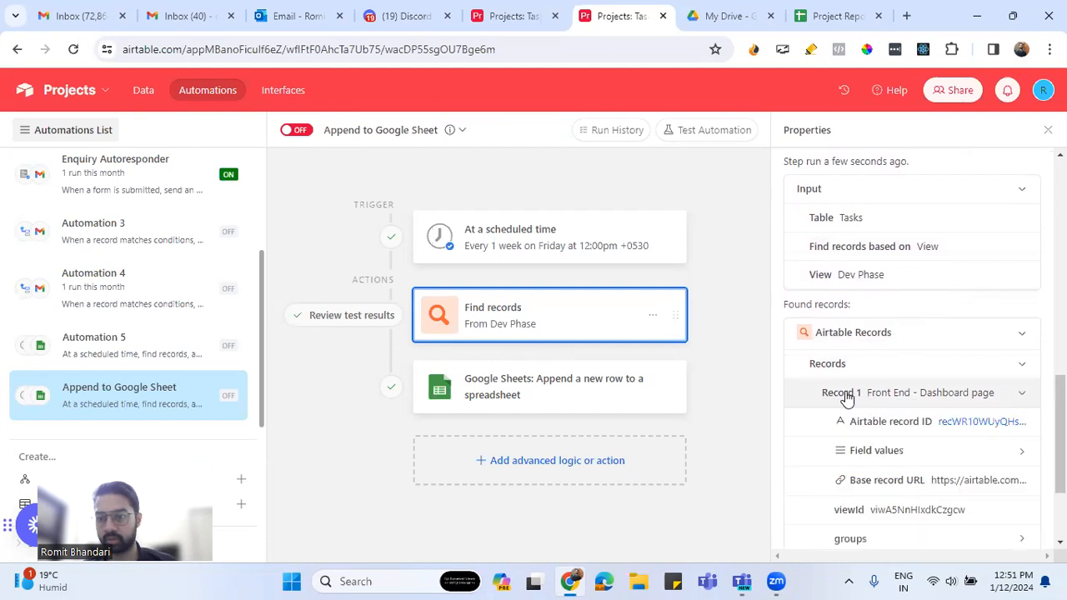
left_click(897, 457)
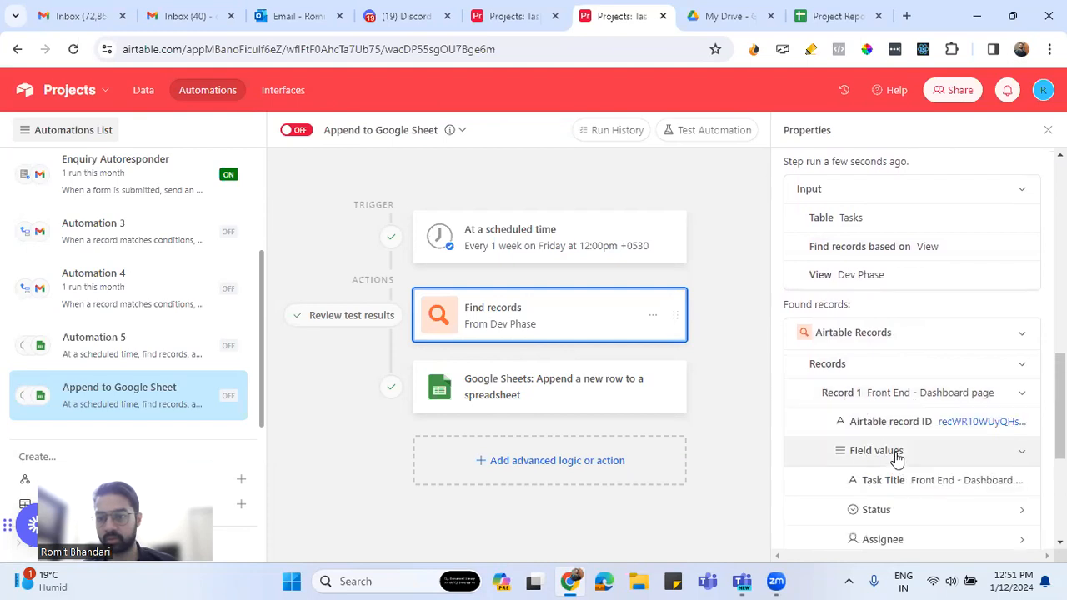
scroll(896, 459, "down", 3)
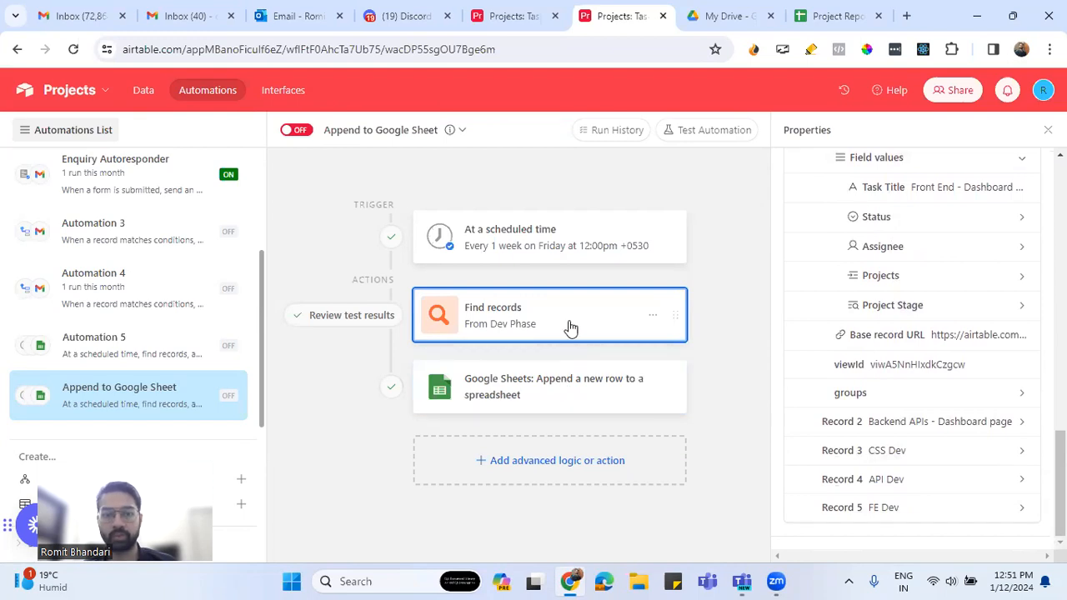
scroll(887, 329, "up", 5)
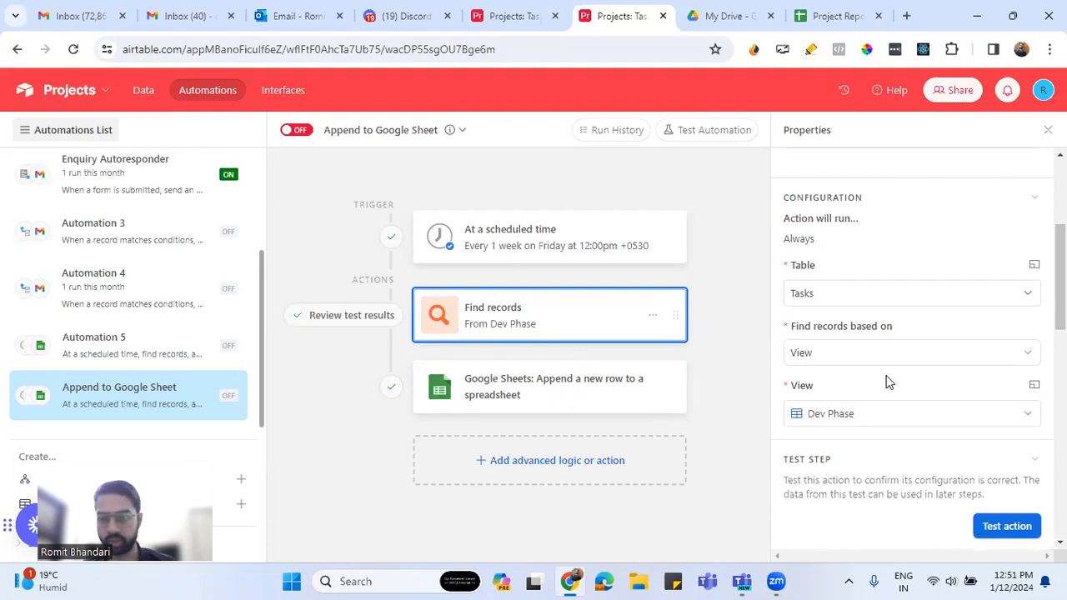
Base the Find records action on a condition where Task Title is not empty instead of on a view.
left_click(879, 422)
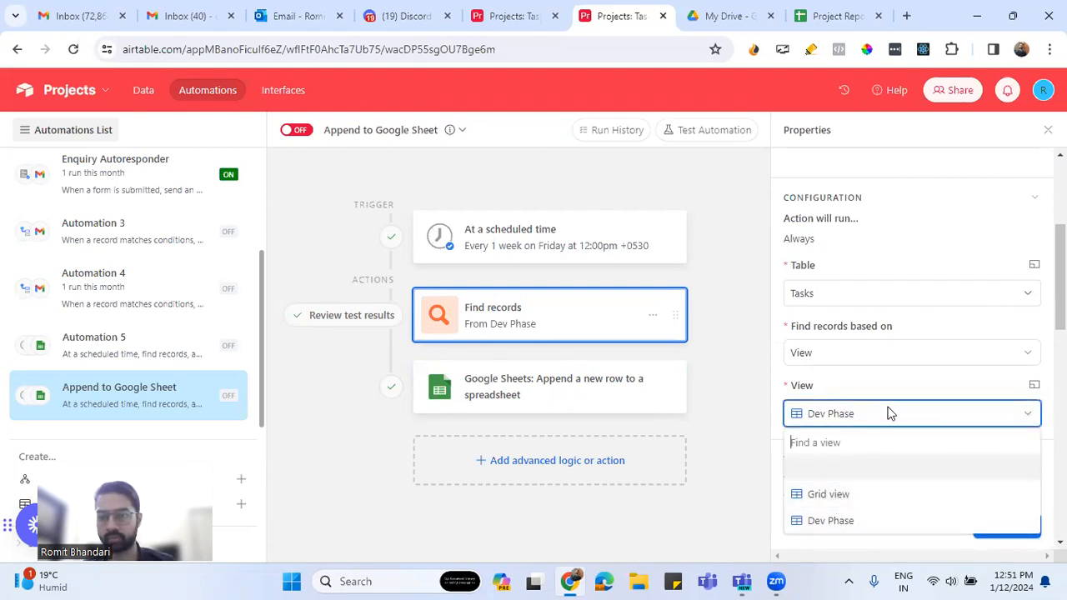
left_click(901, 358)
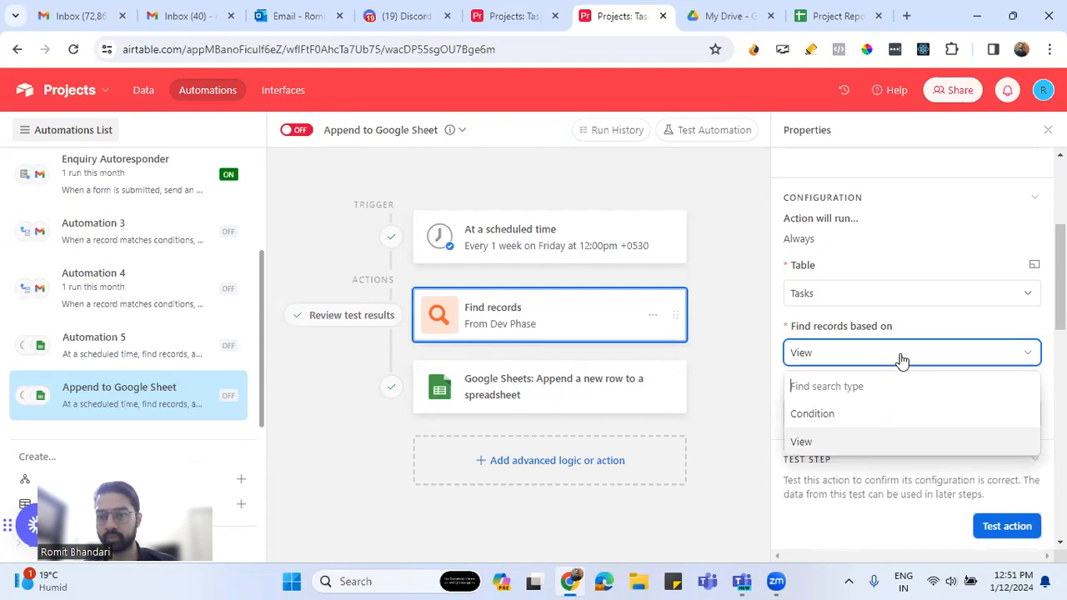
left_click(822, 421)
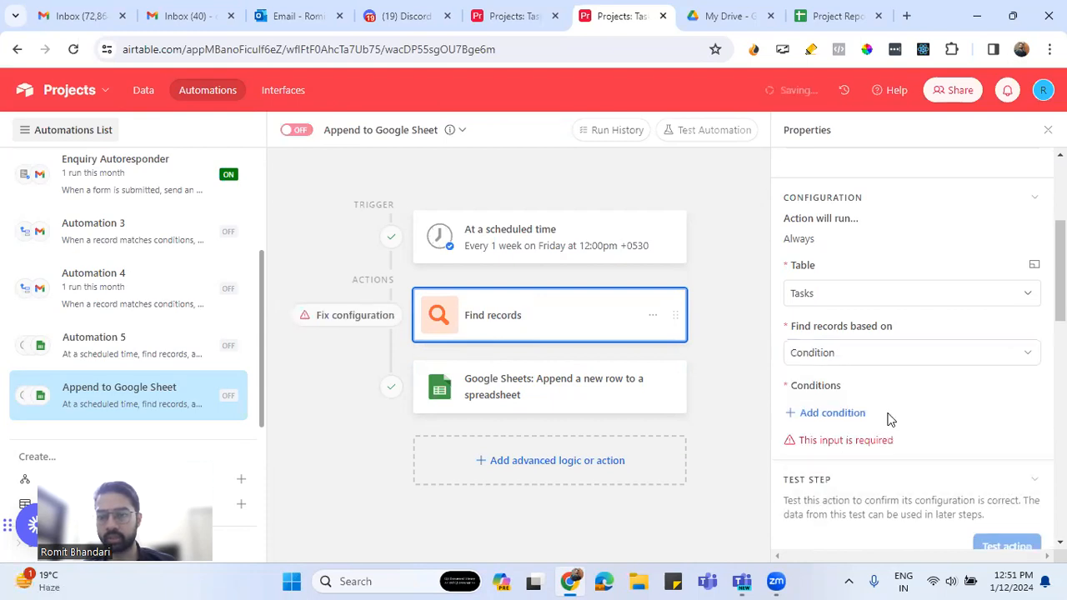
left_click(853, 414)
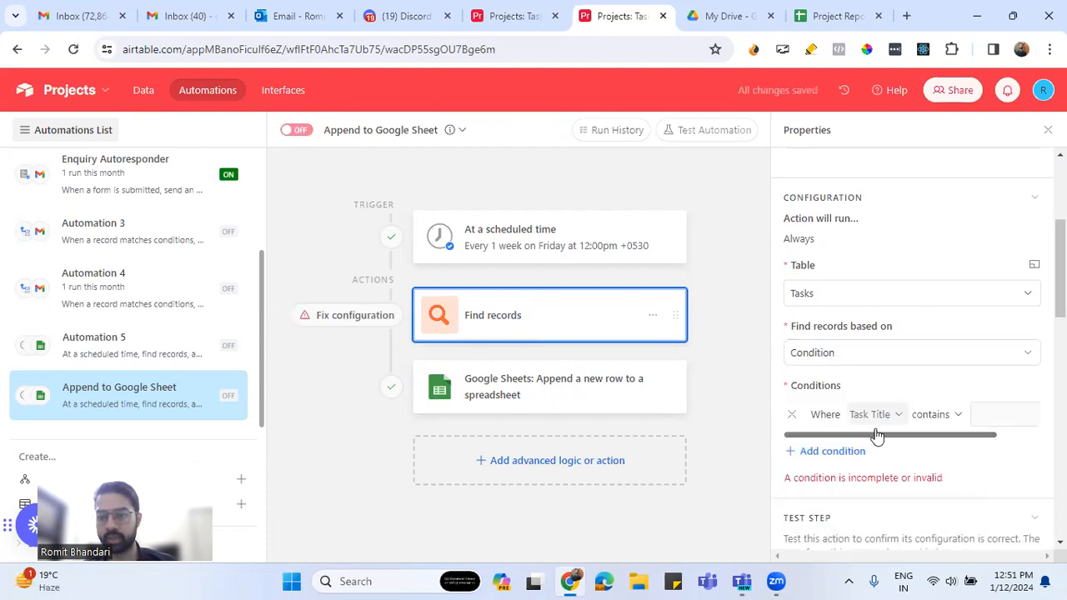
left_click(930, 415)
left_click(936, 388)
scroll(905, 458, "down", 1)
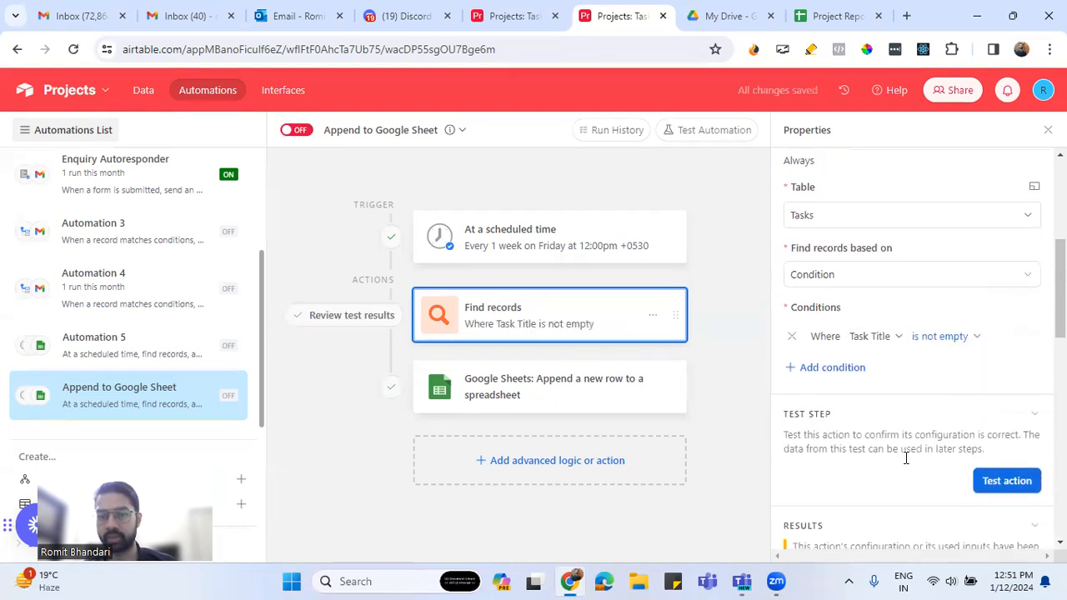
Test the updated Find records action, look through the found records table and check the run results.
left_click(983, 482)
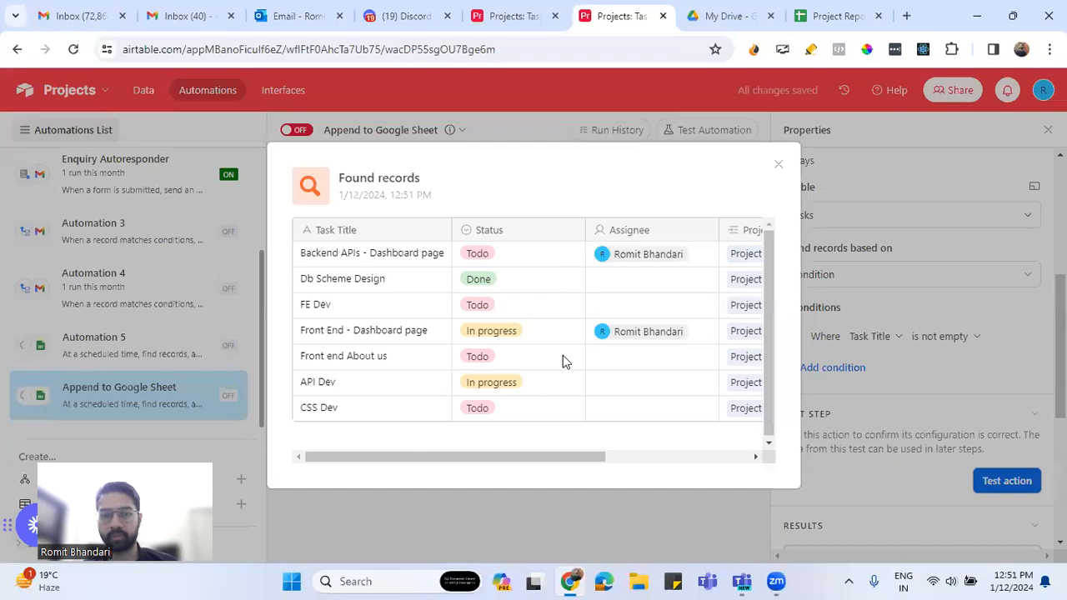
left_click_drag(550, 457, 365, 418)
left_click(779, 168)
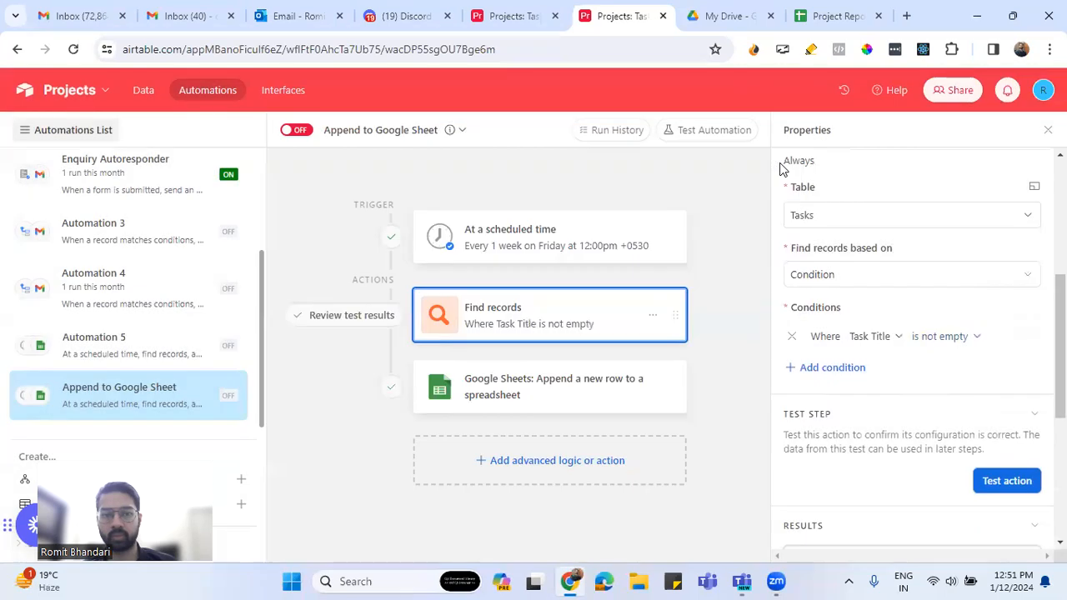
scroll(867, 417, "down", 4)
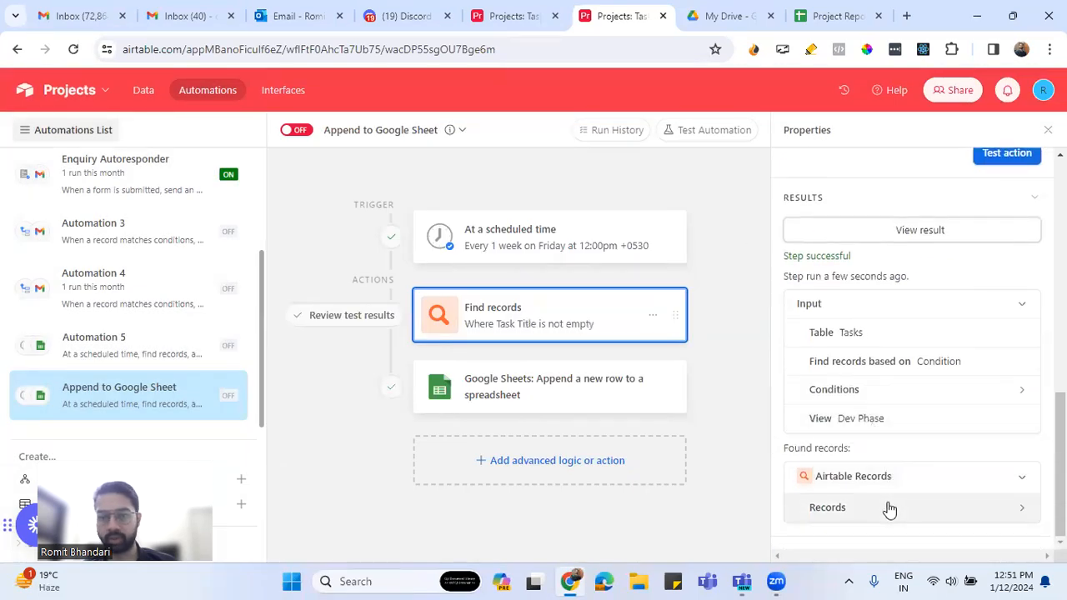
Review the test results and column mappings of the Google Sheets append row action.
left_click(600, 400)
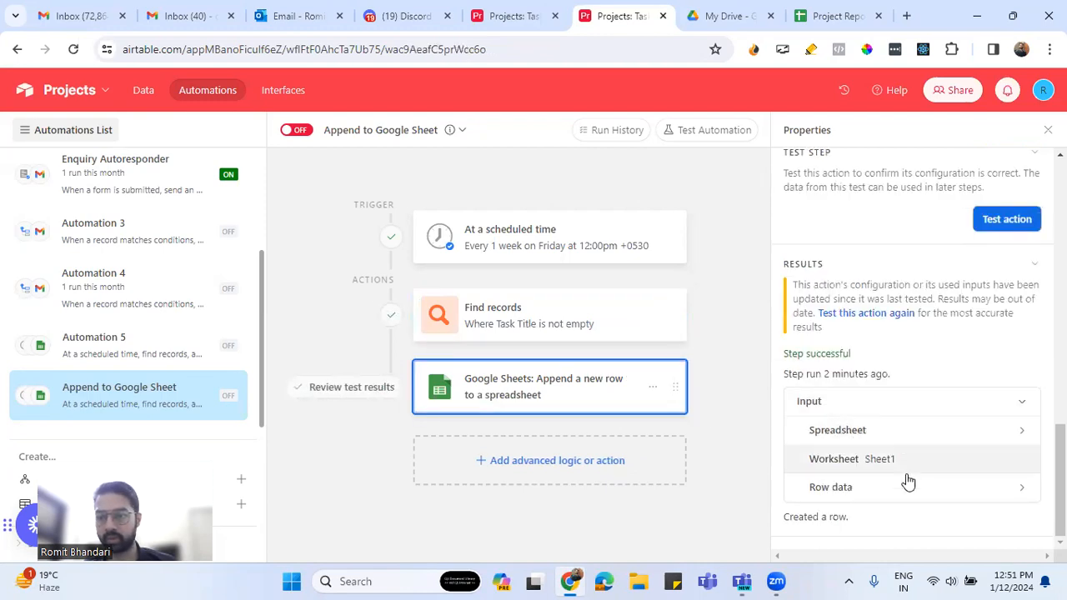
scroll(905, 402, "up", 3)
scroll(905, 400, "up", 5)
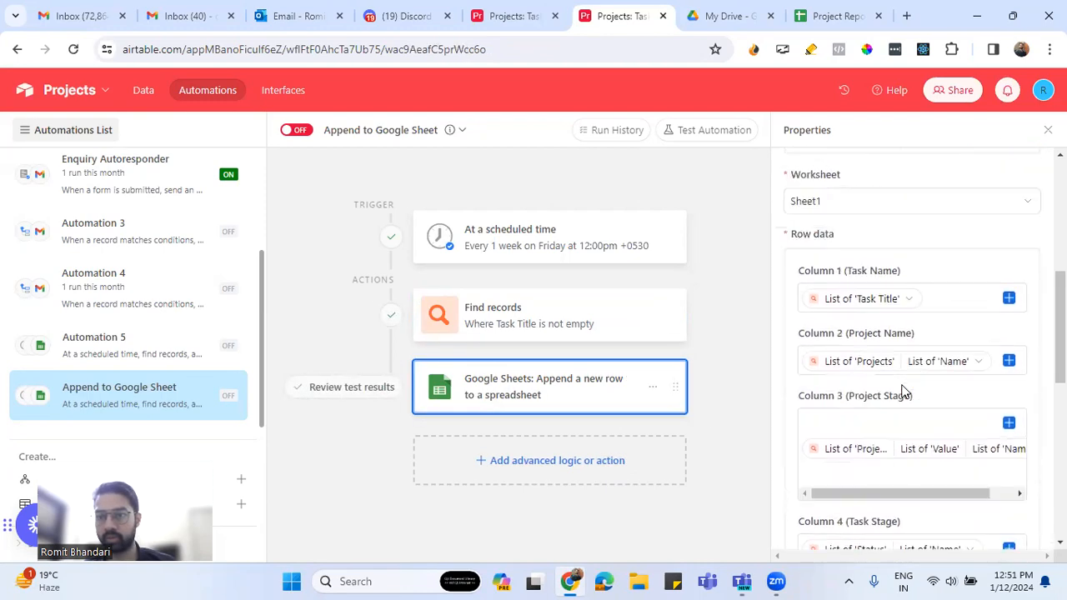
scroll(904, 392, "up", 3)
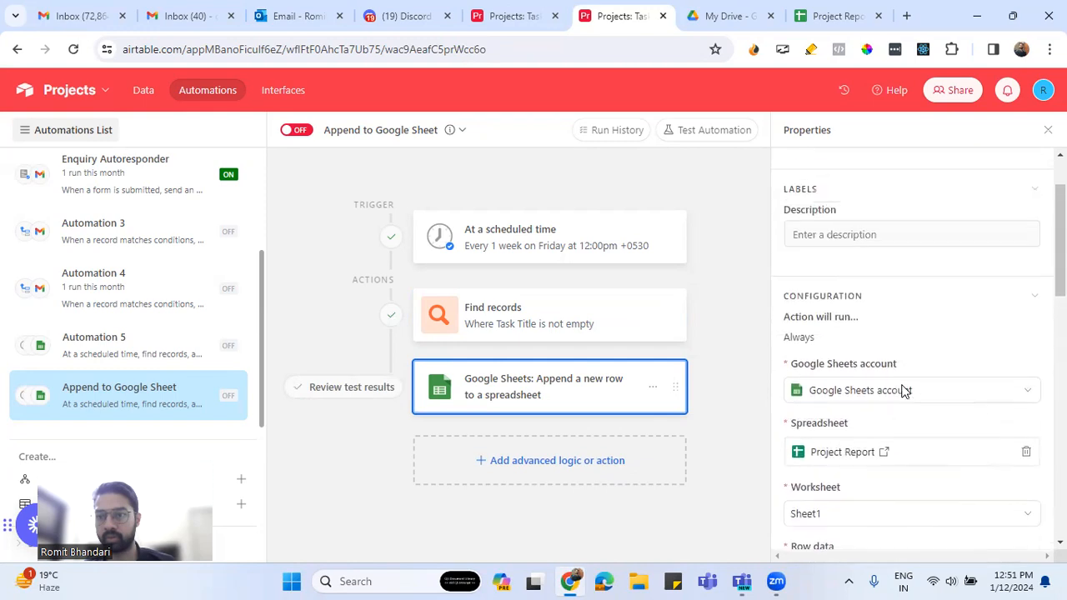
scroll(905, 392, "down", 5)
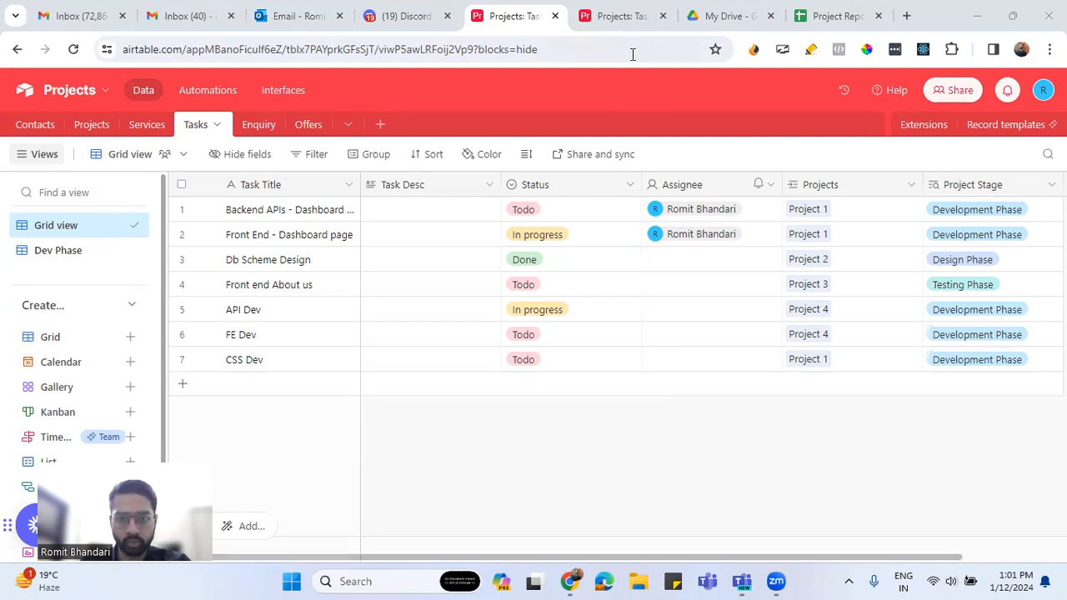
Create a new automation, leaving the current one off, and give it a trigger for when a record matches conditions.
left_click(621, 16)
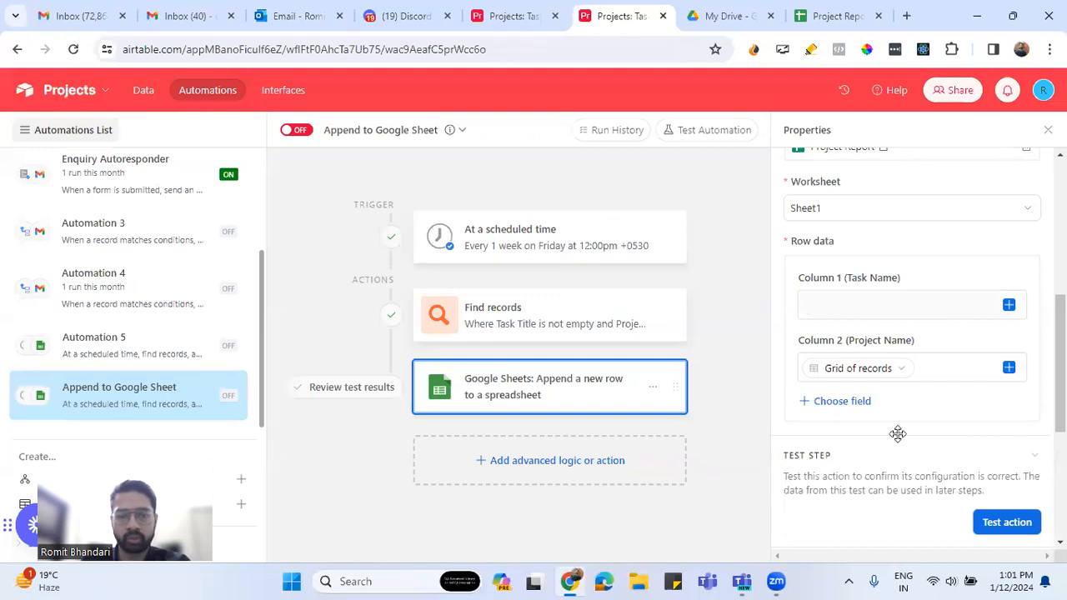
left_click(241, 479)
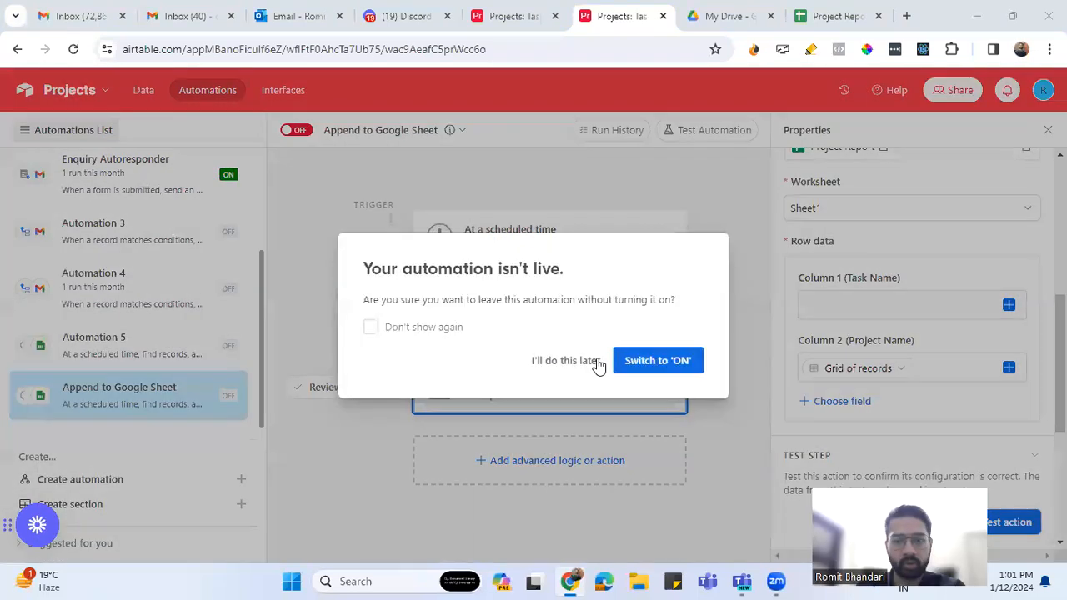
left_click(565, 363)
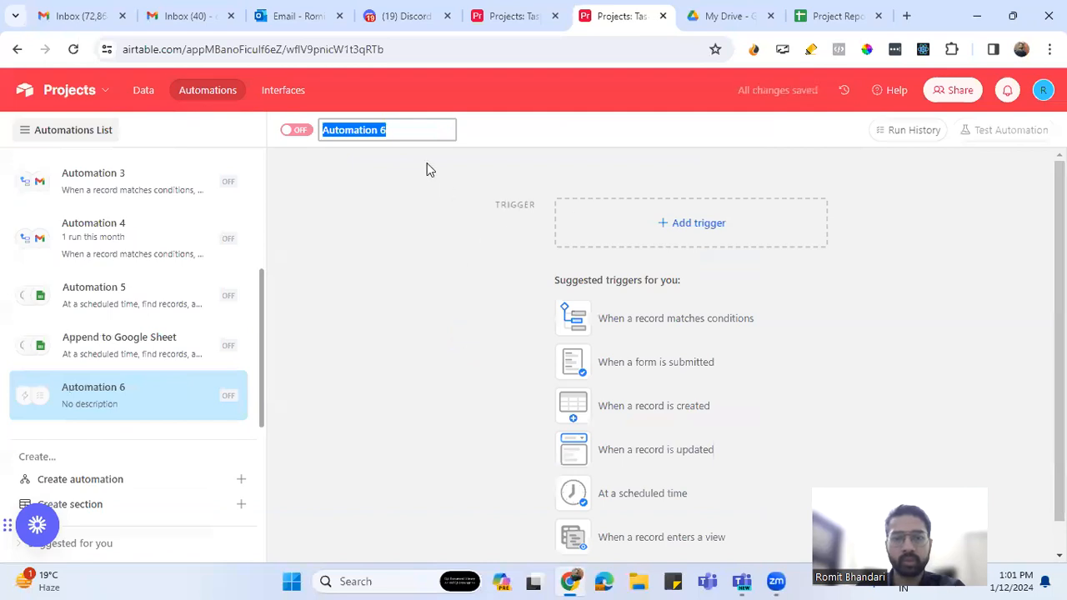
left_click(679, 218)
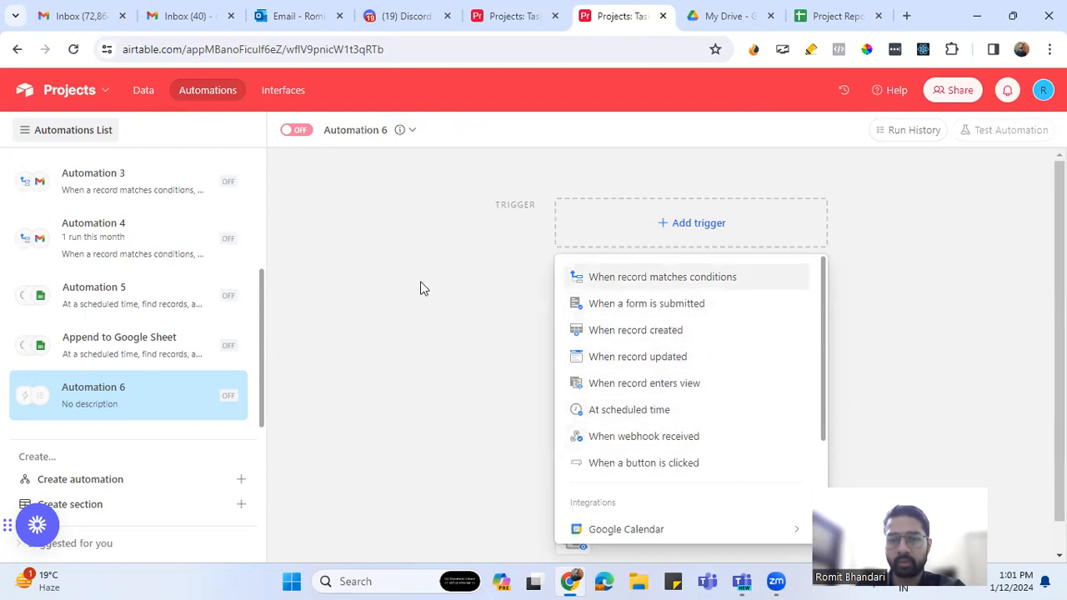
key("Return")
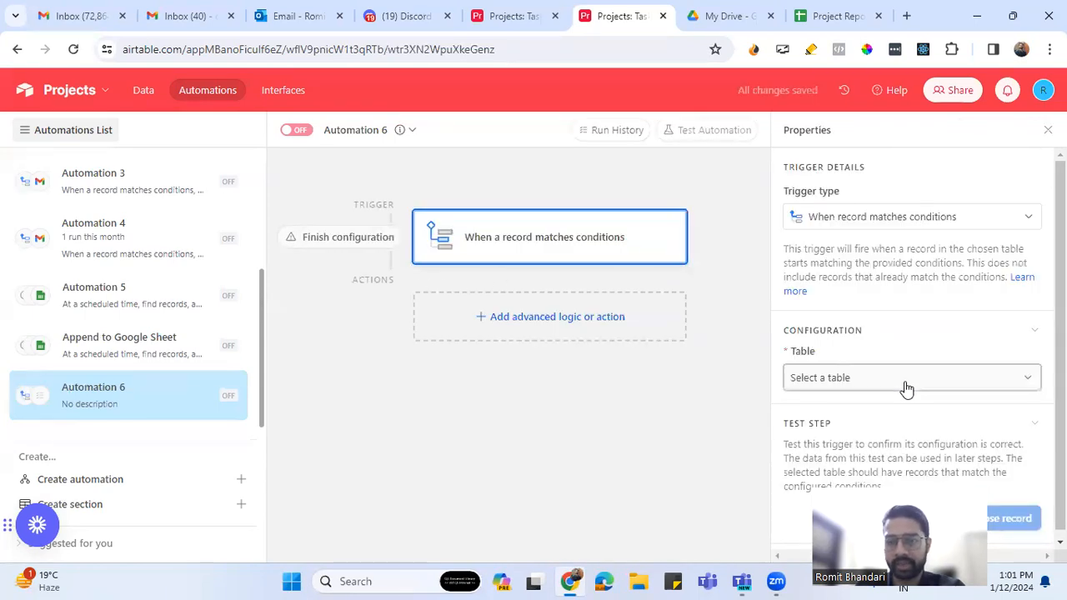
Set the trigger's table to Tasks and add the condition that Status is Todo.
left_click(904, 385)
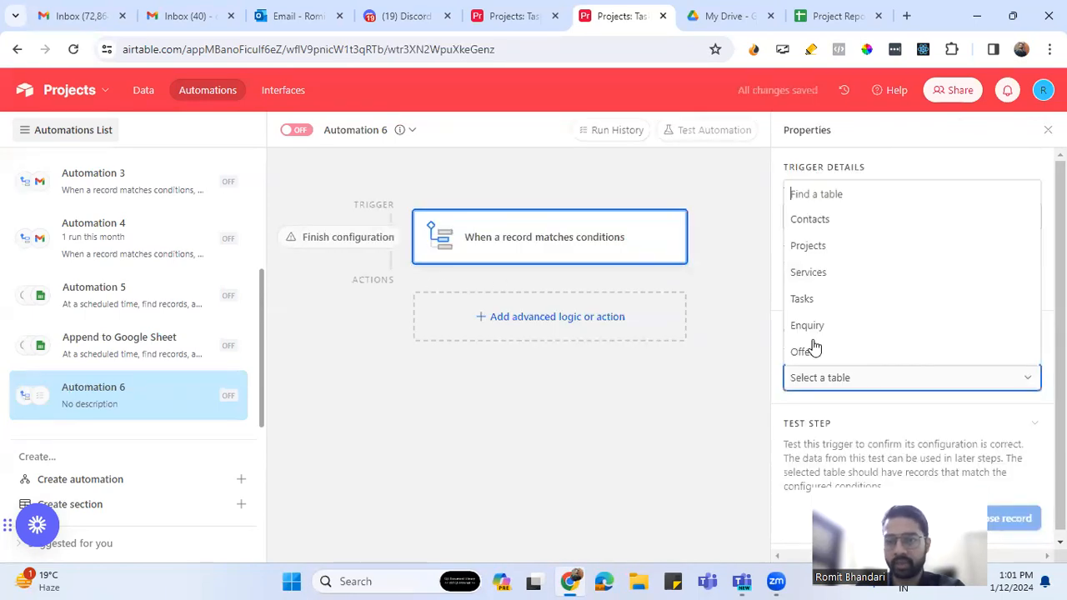
left_click(826, 298)
scroll(917, 392, "down", 2)
left_click(863, 373)
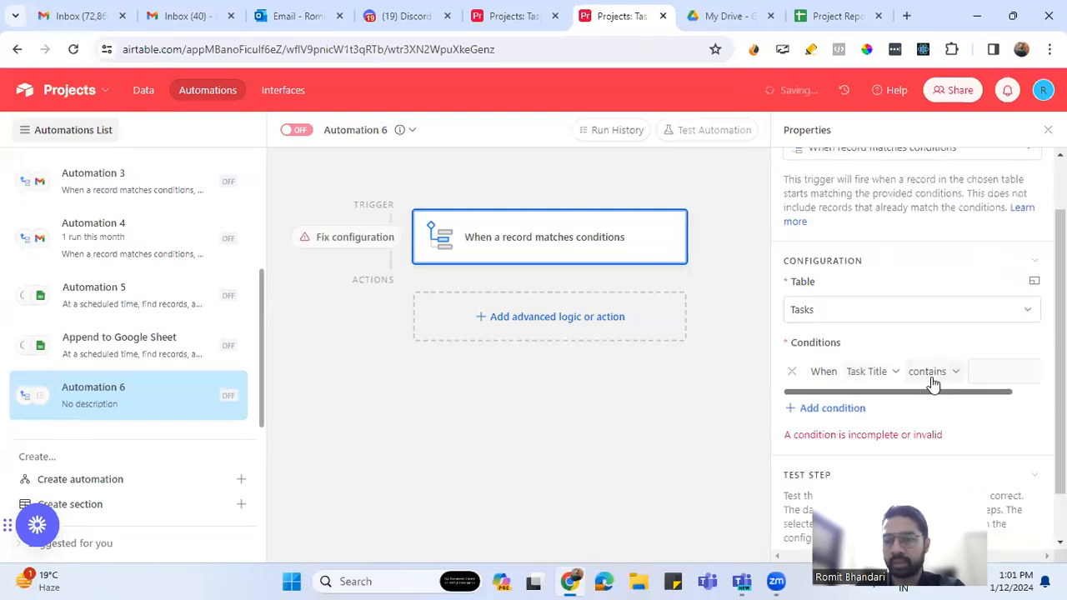
scroll(917, 375, "down", 1)
left_click(892, 315)
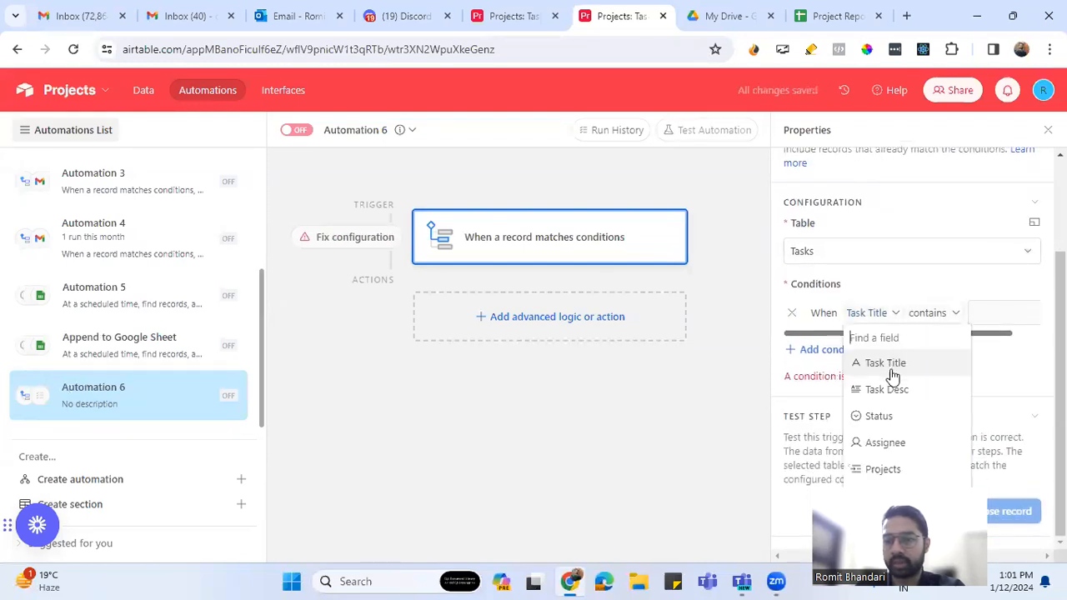
left_click(885, 415)
left_click(968, 327)
left_click(951, 371)
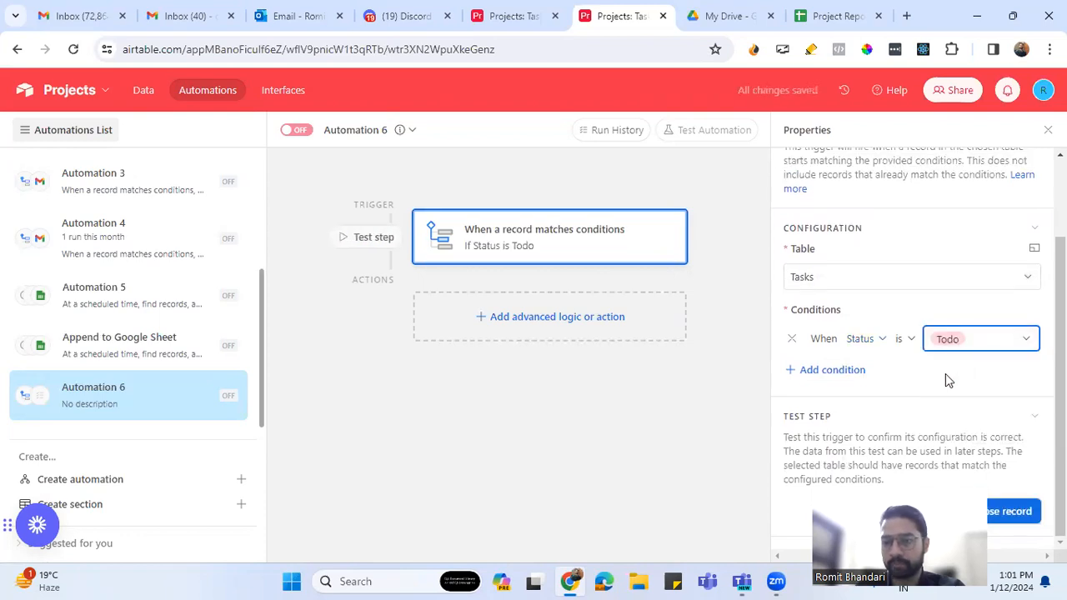
Add a second trigger condition requiring that Task Title is not empty.
left_click(833, 371)
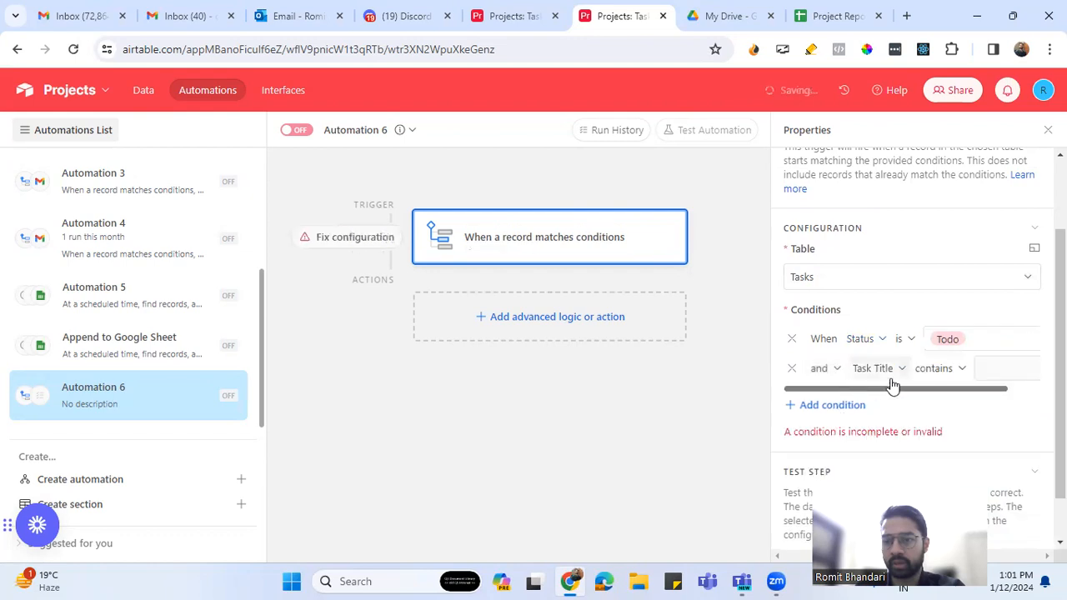
left_click(932, 371)
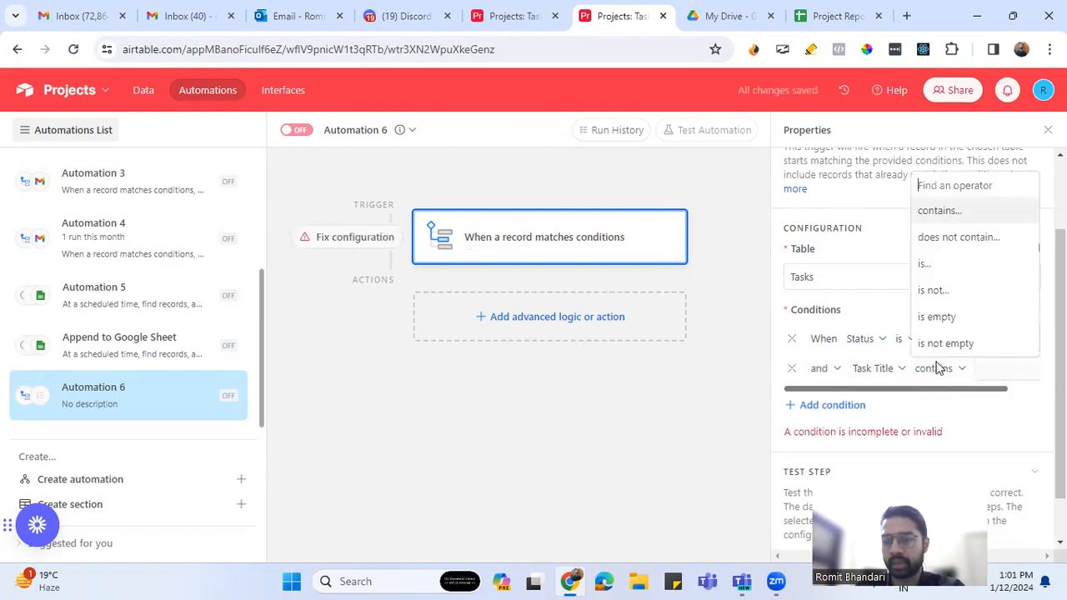
left_click(943, 344)
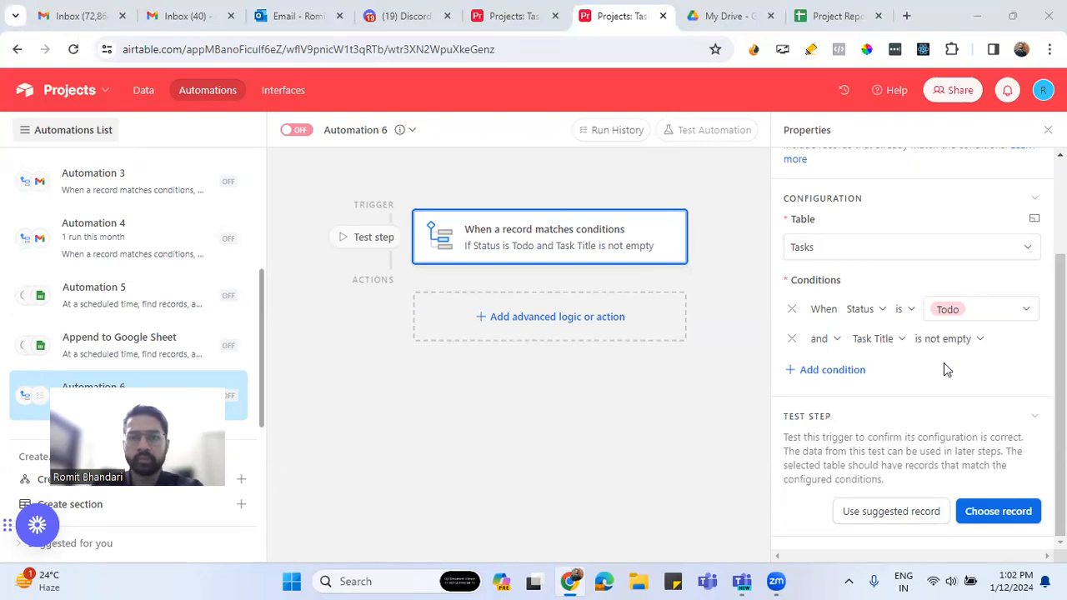
Test the trigger with the CSS Dev record and check the selected record in the results.
left_click(996, 513)
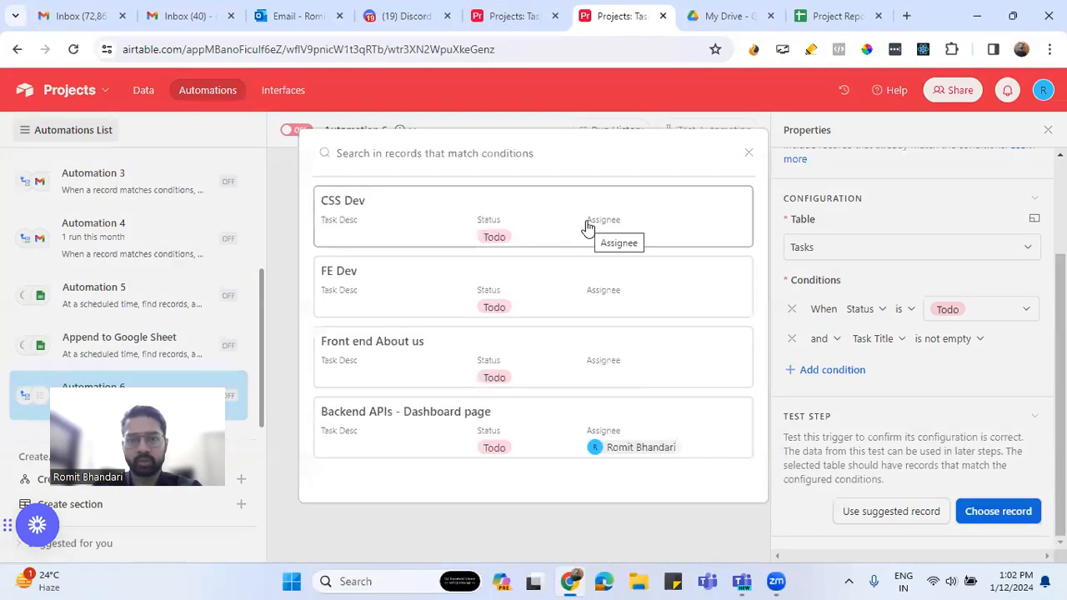
left_click(588, 225)
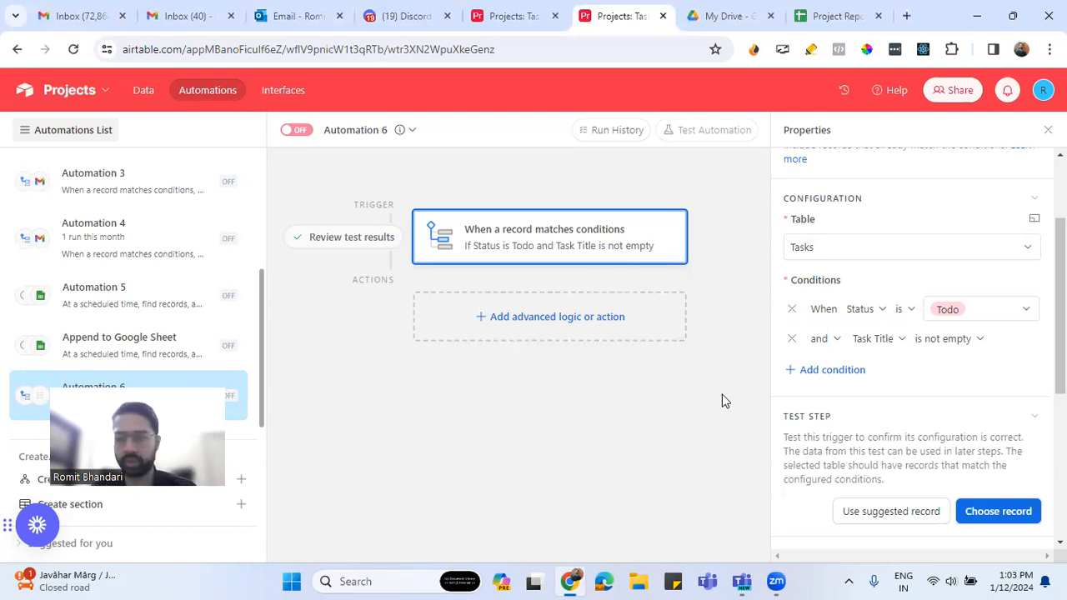
scroll(965, 469, "down", 4)
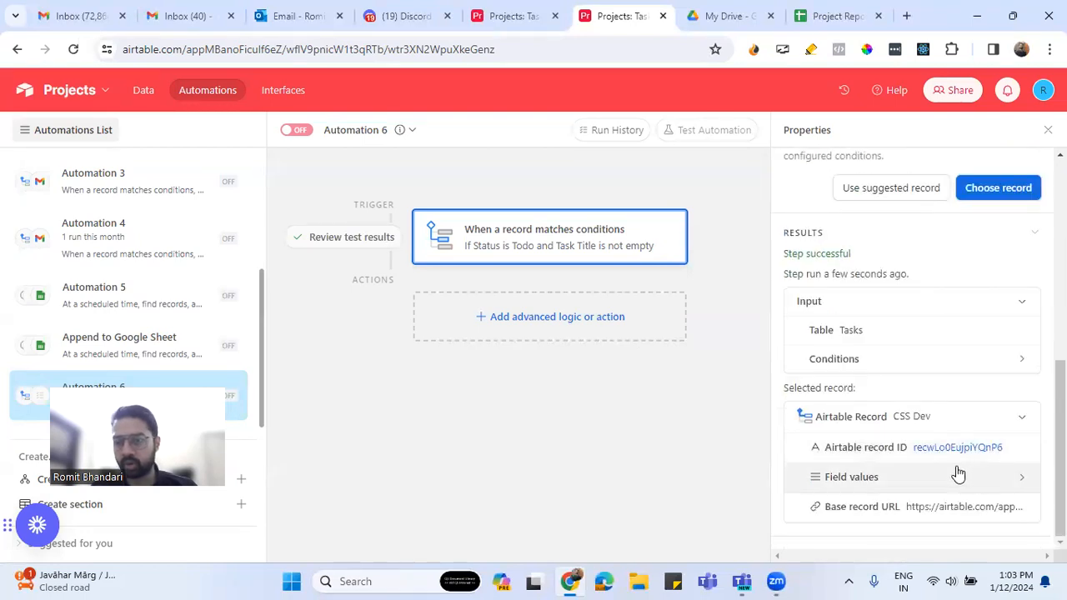
Add a Google Sheets action that appends a new row to a spreadsheet.
left_click(608, 327)
scroll(583, 383, "down", 10)
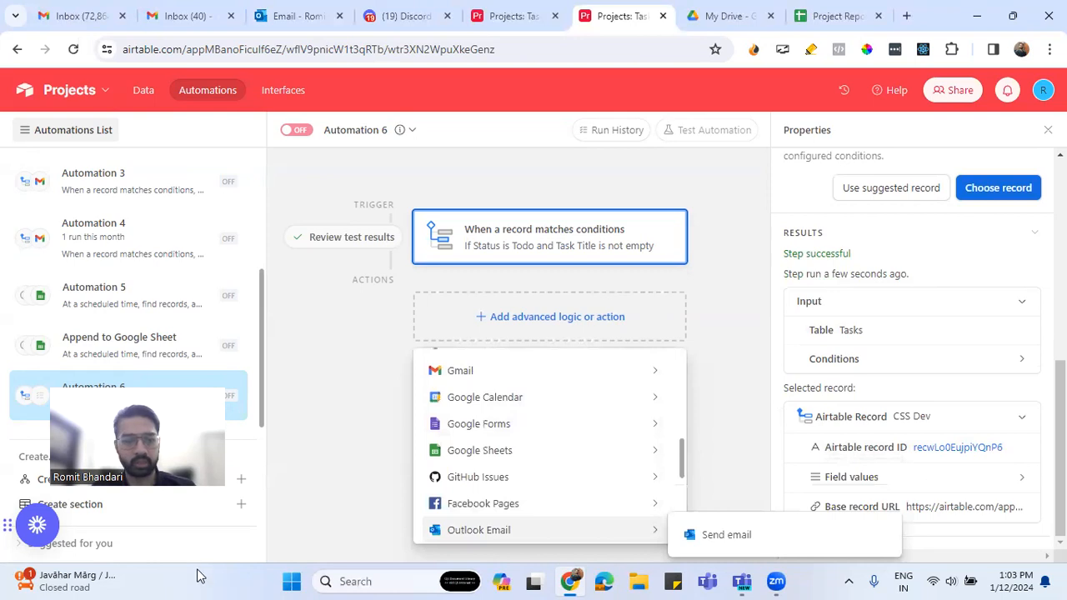
scroll(524, 400, "down", 2)
scroll(519, 405, "up", 1)
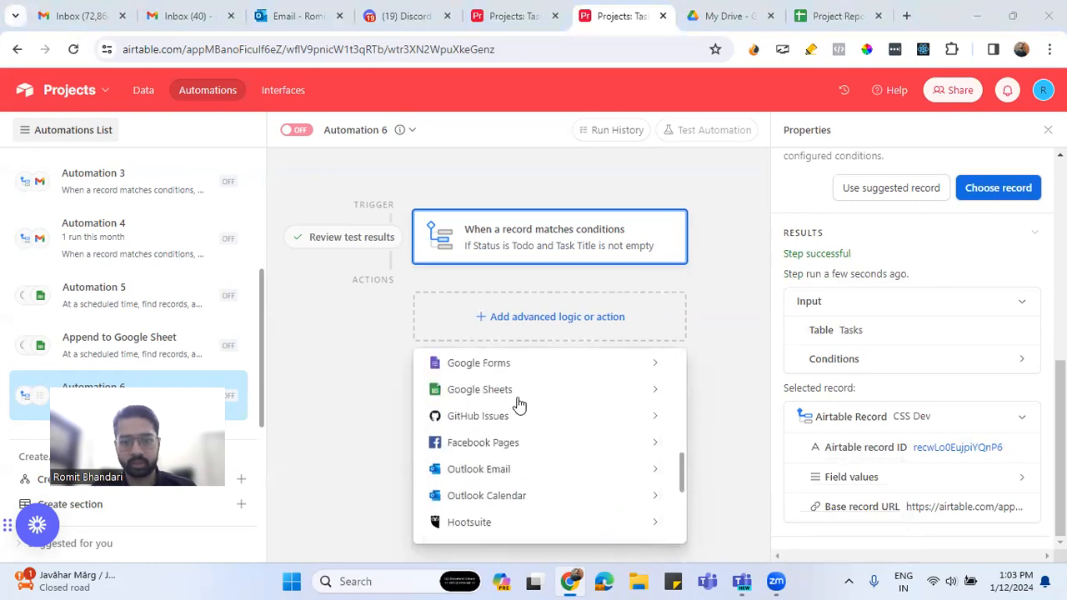
mouse_move(617, 389)
left_click(722, 409)
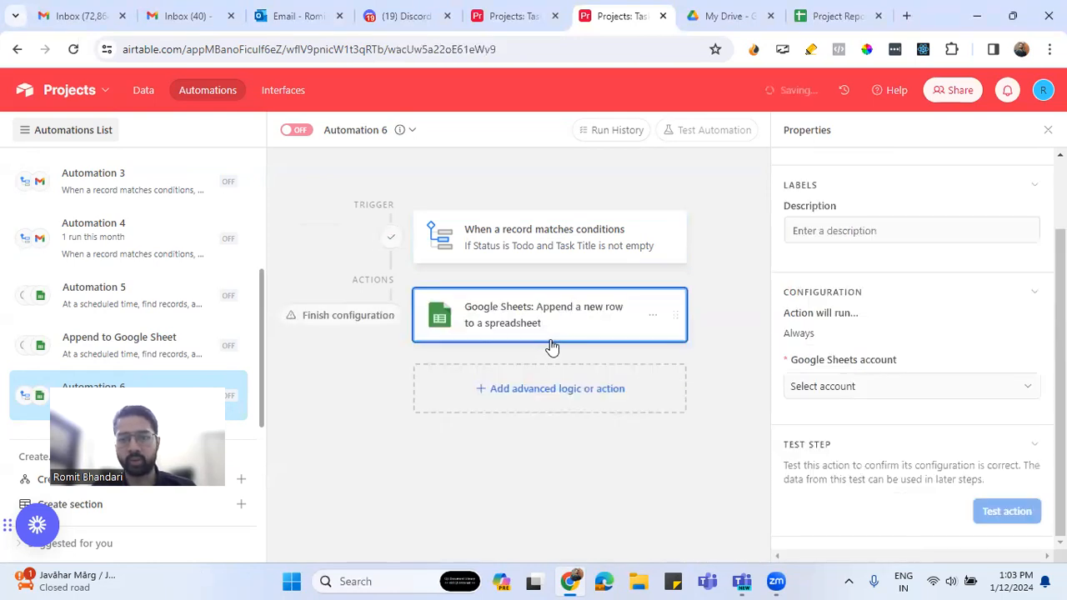
Use the connected Google Sheets account for the action and select the Project Report spreadsheet from Google Drive.
scroll(890, 261, "up", 1)
scroll(895, 316, "down", 1)
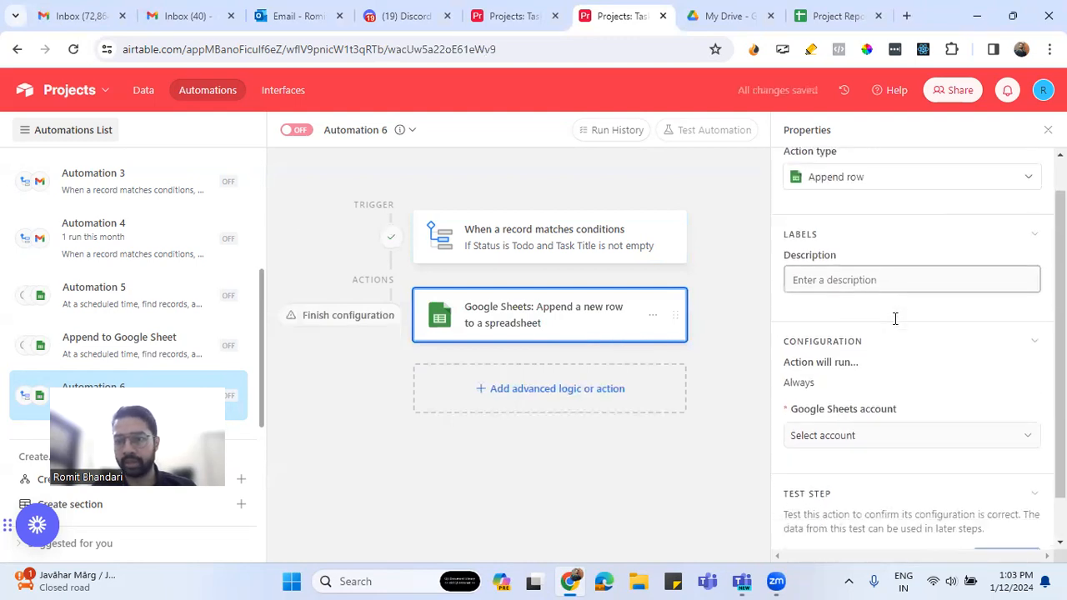
left_click(898, 397)
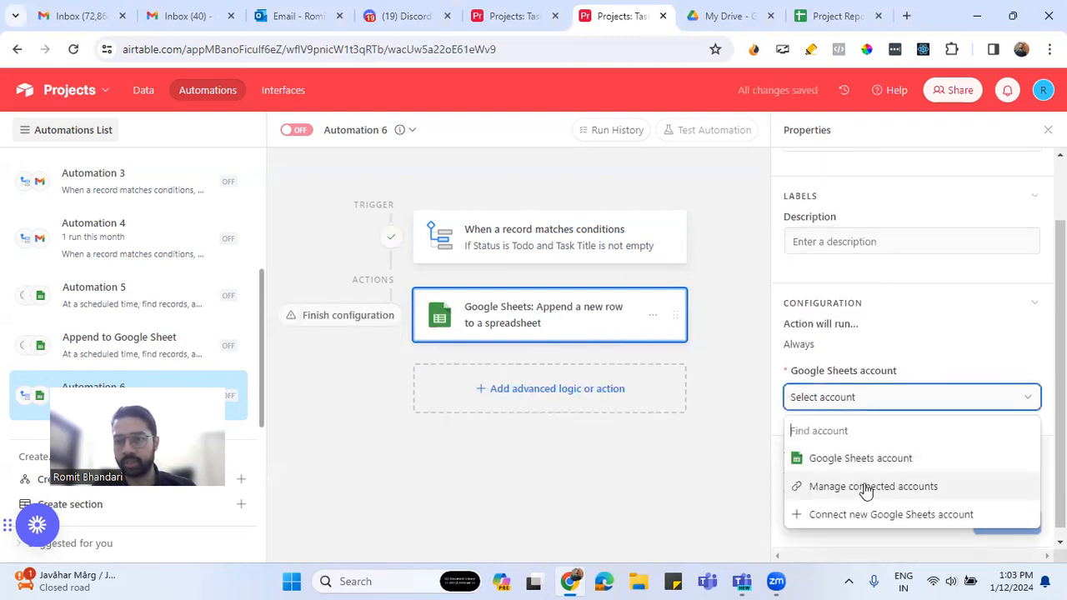
left_click(898, 457)
scroll(934, 450, "down", 1)
left_click(884, 397)
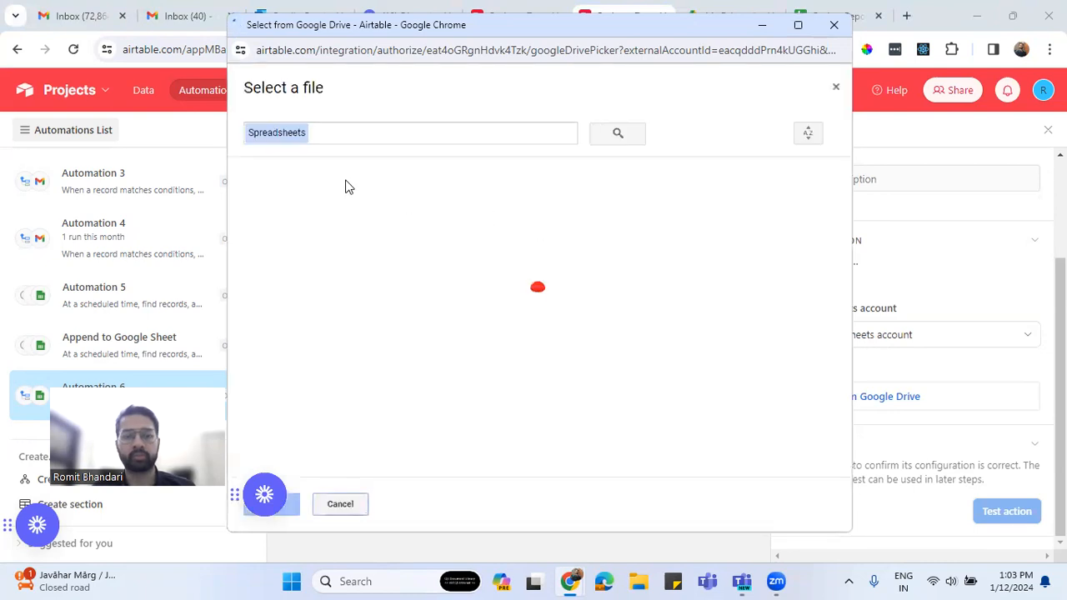
double_click(308, 208)
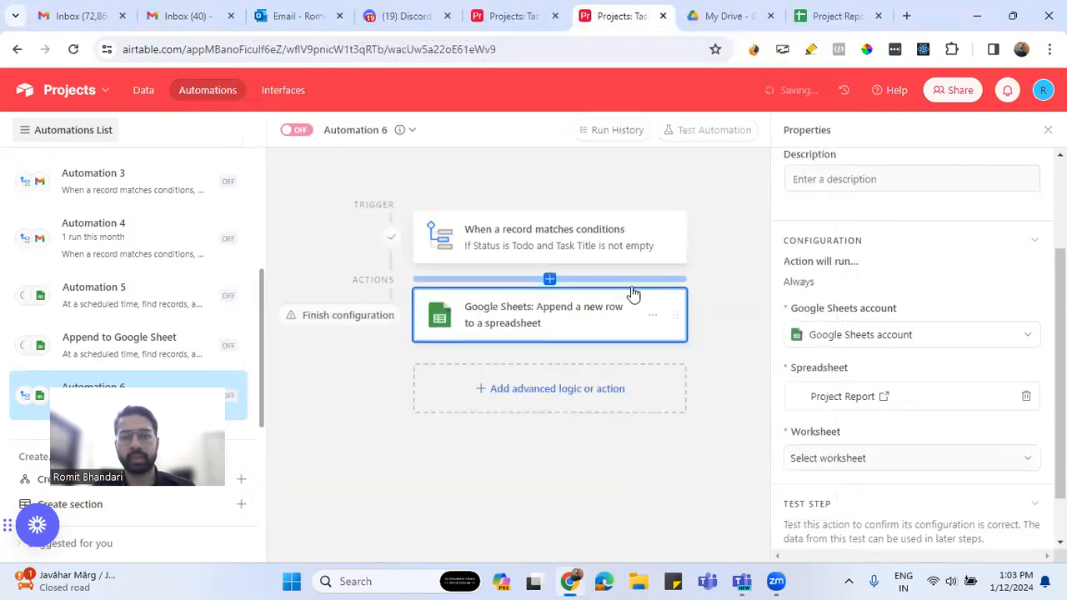
Set the worksheet of the Google Sheets append action to Sheet1.
scroll(917, 429, "down", 1)
left_click(899, 403)
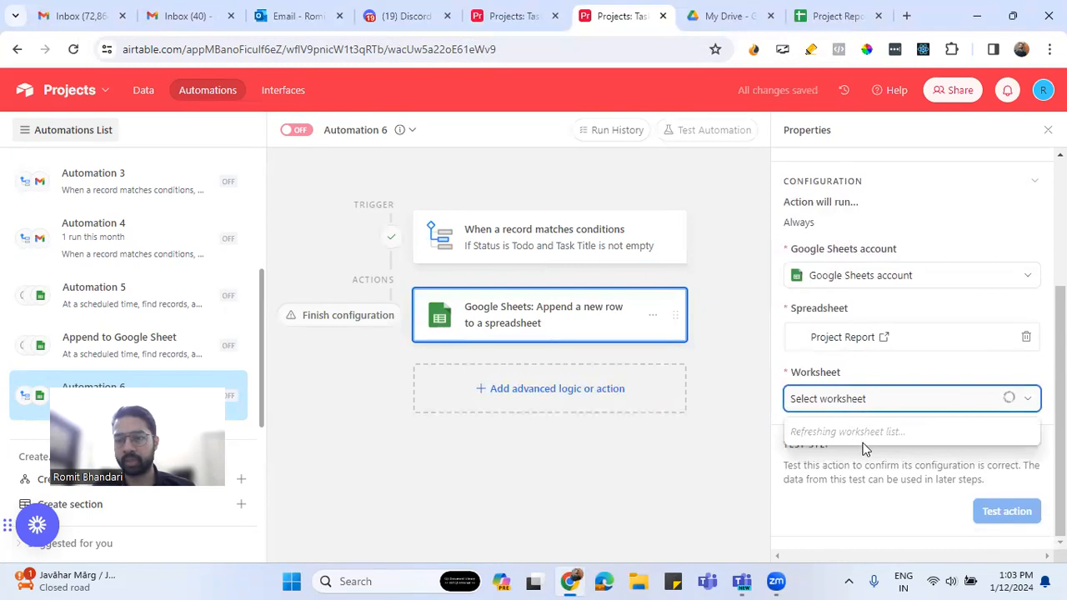
left_click(832, 458)
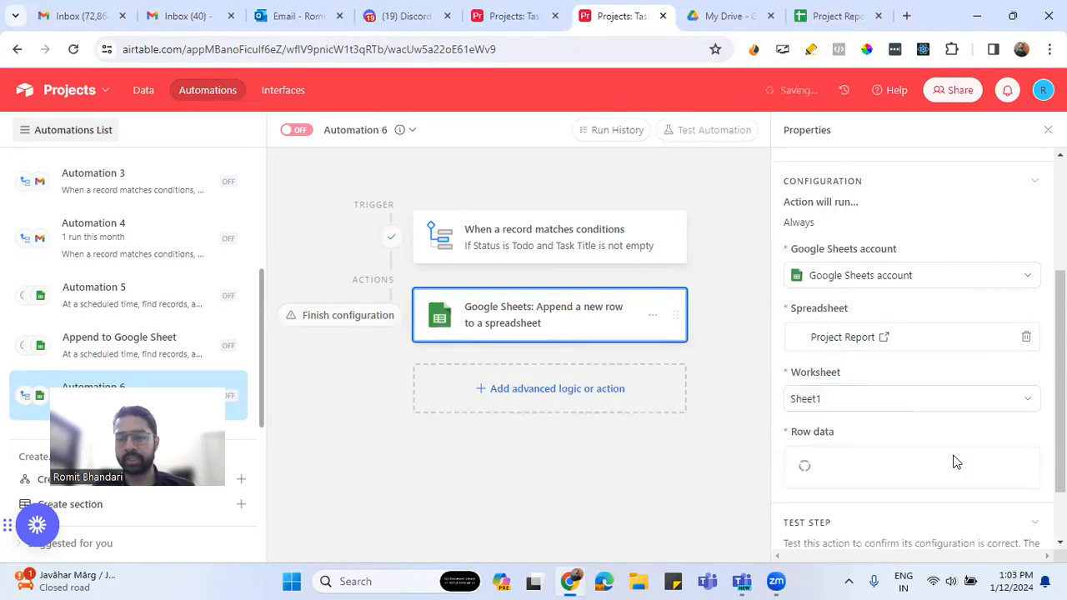
Add Column 1 (Task Name) to the row data and fill it with the trigger record's Task Title.
scroll(953, 457, "down", 1)
left_click(860, 403)
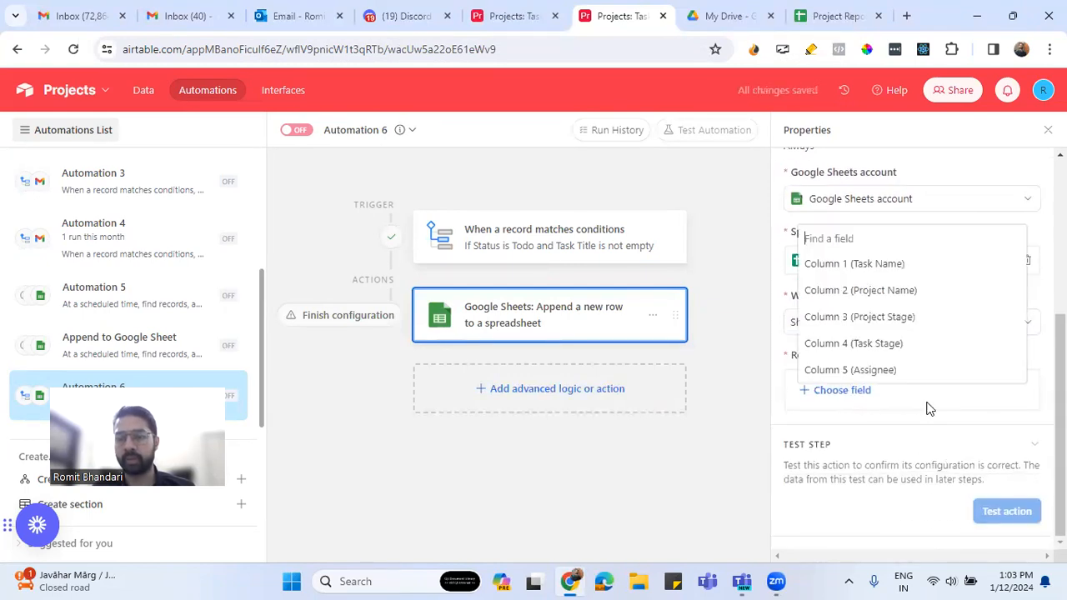
left_click(855, 264)
left_click(1009, 421)
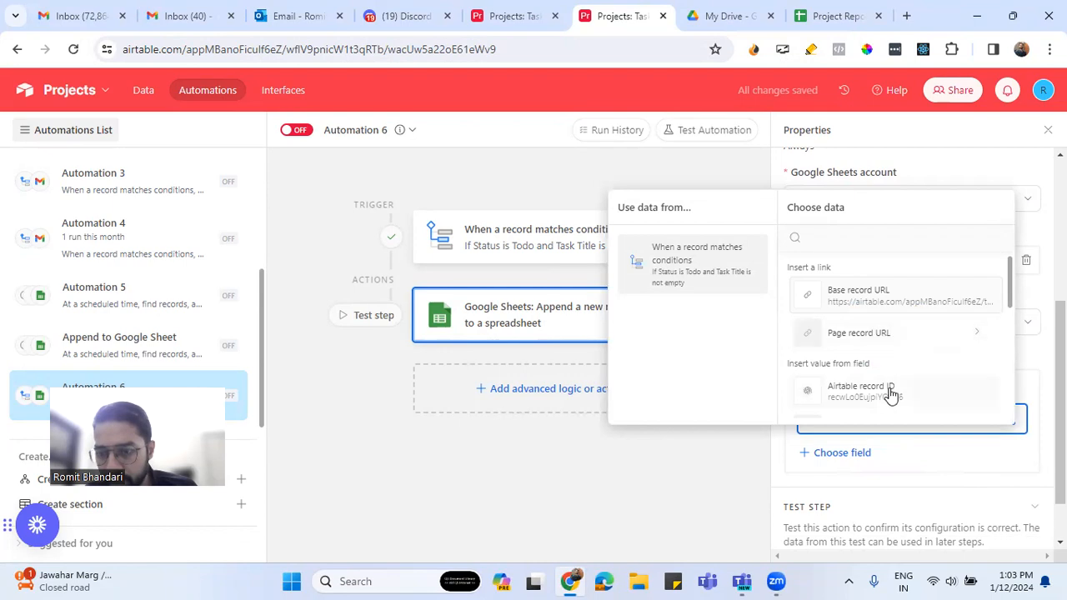
scroll(889, 393, "down", 3)
scroll(889, 392, "up", 1)
scroll(890, 397, "down", 1)
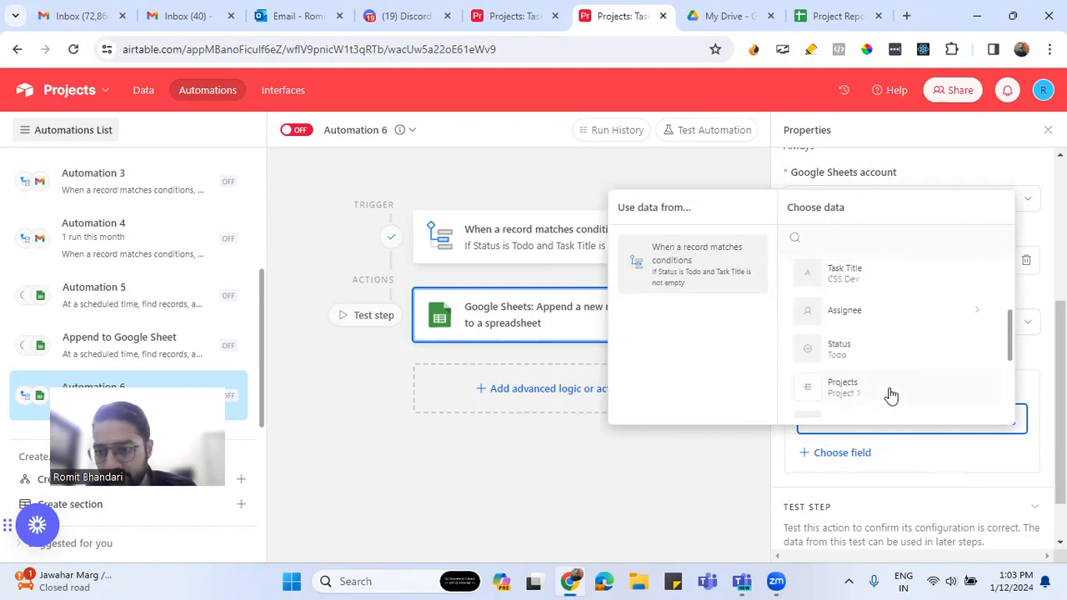
scroll(890, 395, "up", 1)
left_click(872, 356)
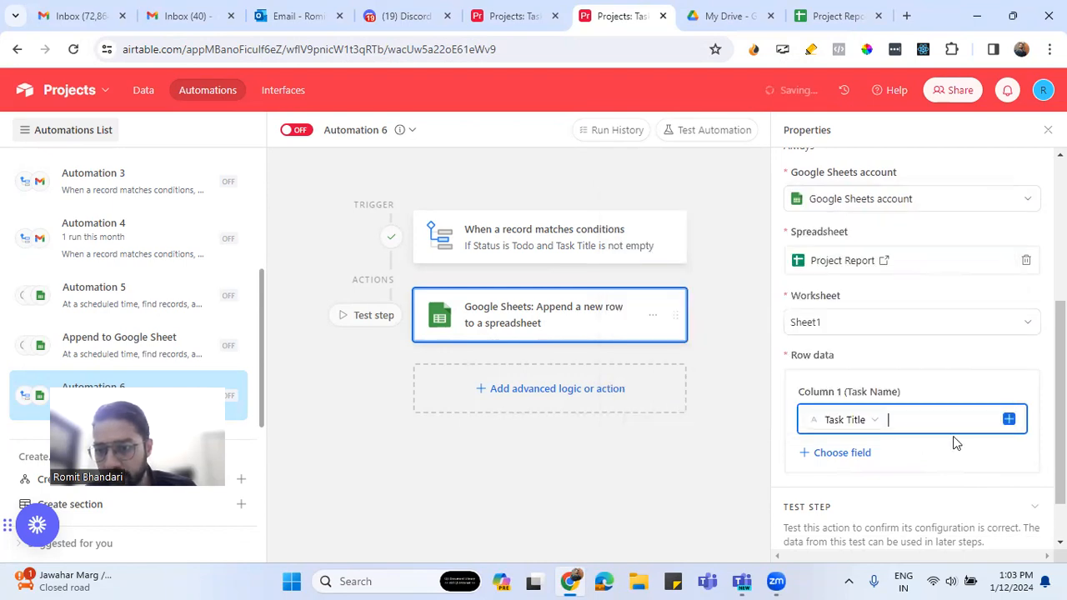
Add Column 2 (Project Name) to the row data and fill it with the trigger record's Projects value.
left_click(842, 452)
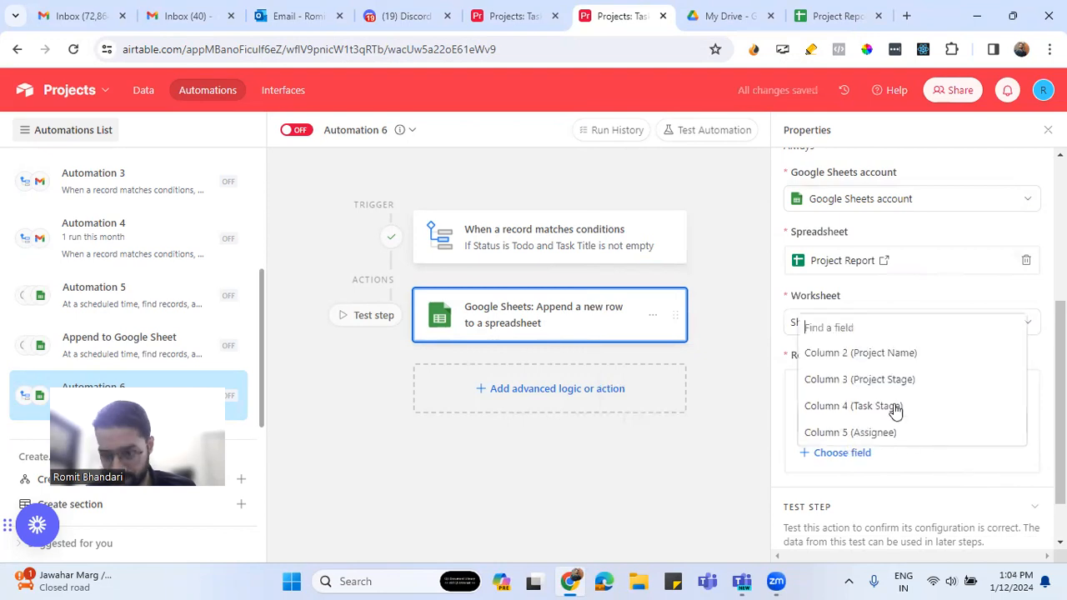
left_click(868, 356)
left_click(1009, 481)
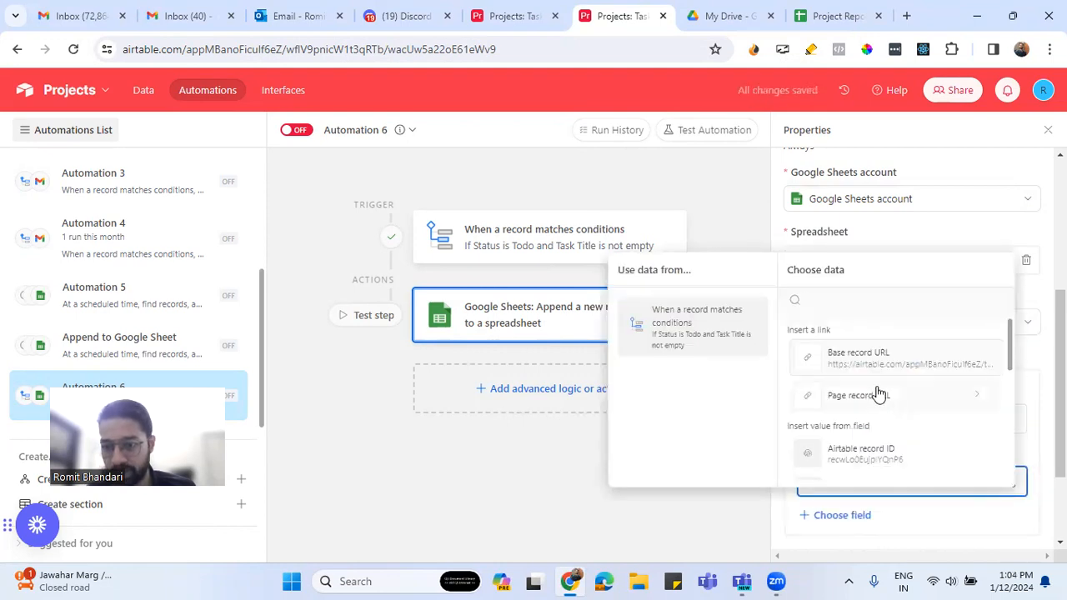
scroll(884, 450, "down", 3)
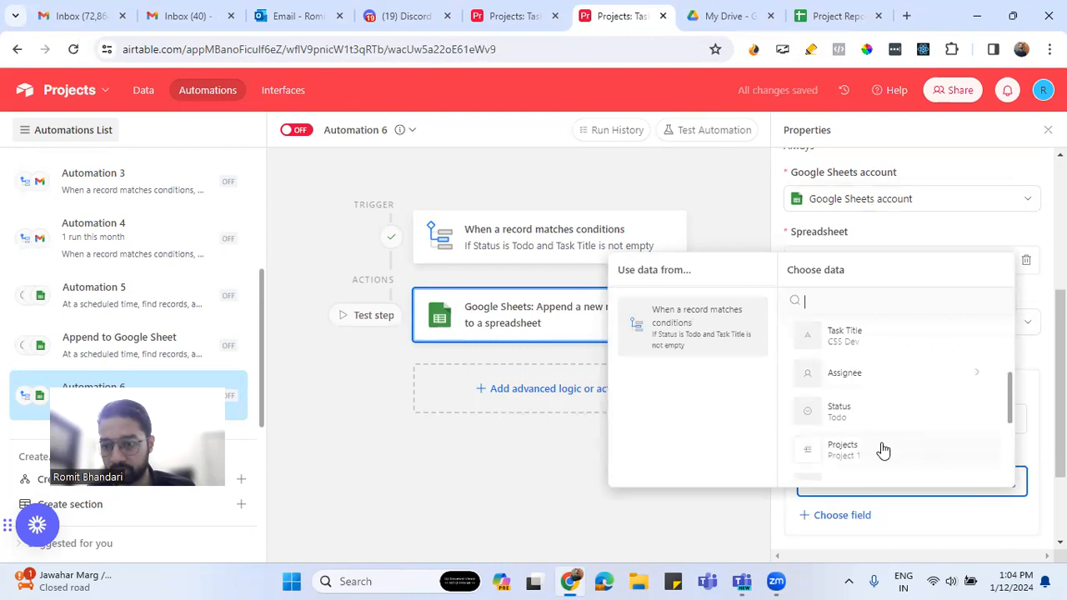
scroll(883, 450, "down", 2)
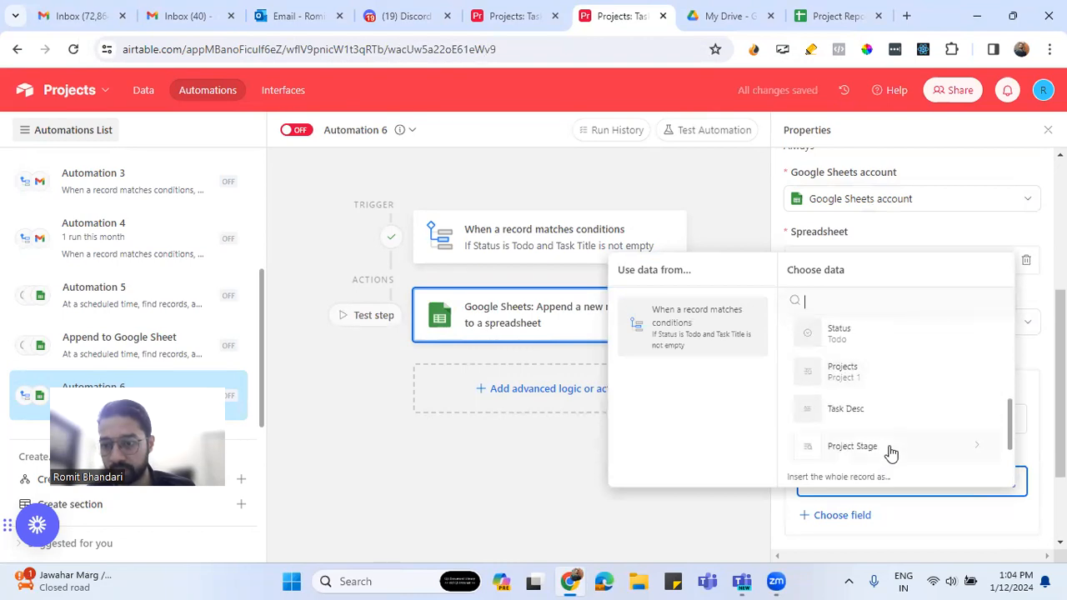
left_click(865, 374)
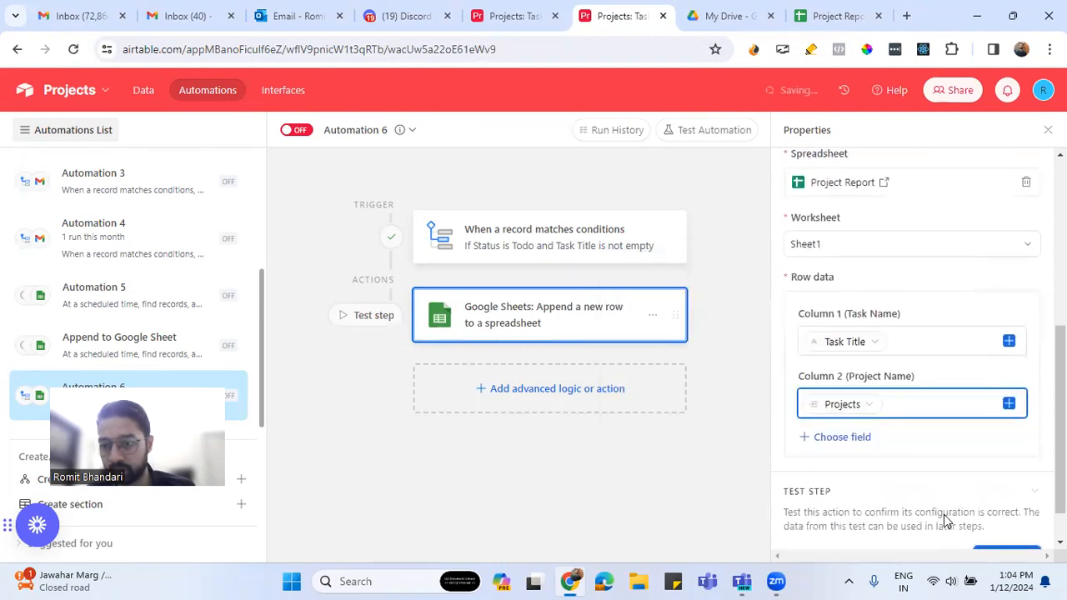
Add Column 3 (Project Stage) to the row data and fill it with the name value of the record's Project Stage.
left_click(846, 438)
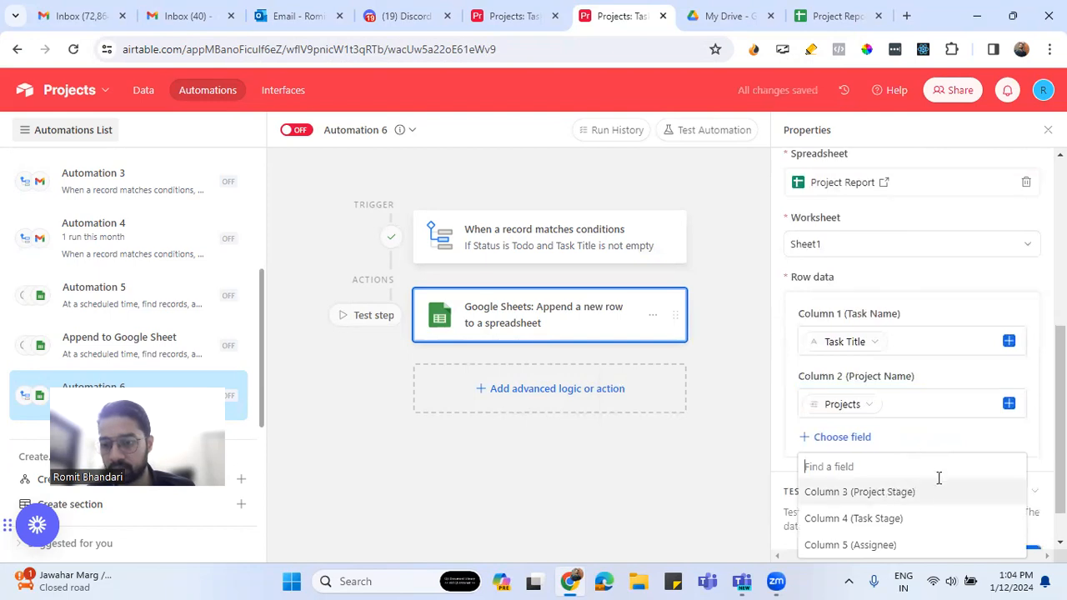
left_click(897, 492)
left_click(1008, 467)
scroll(897, 430, "down", 3)
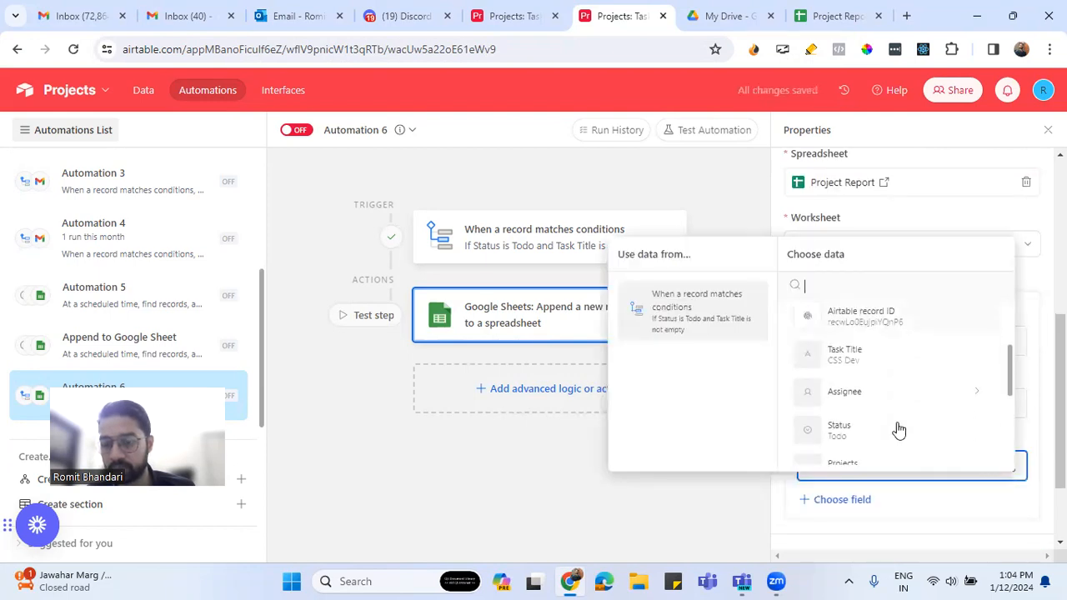
left_click(888, 432)
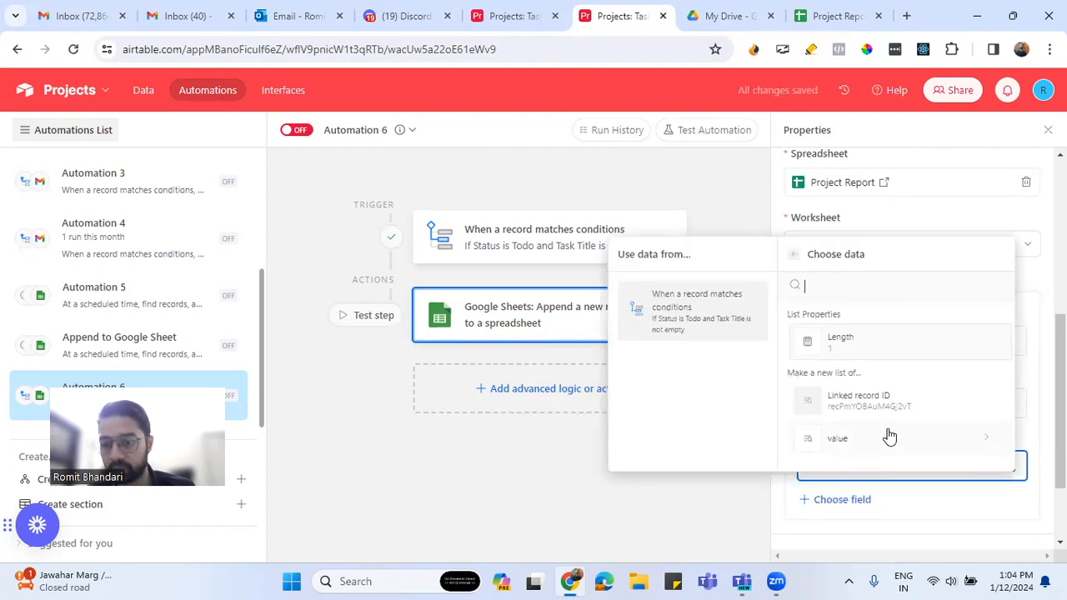
left_click(878, 442)
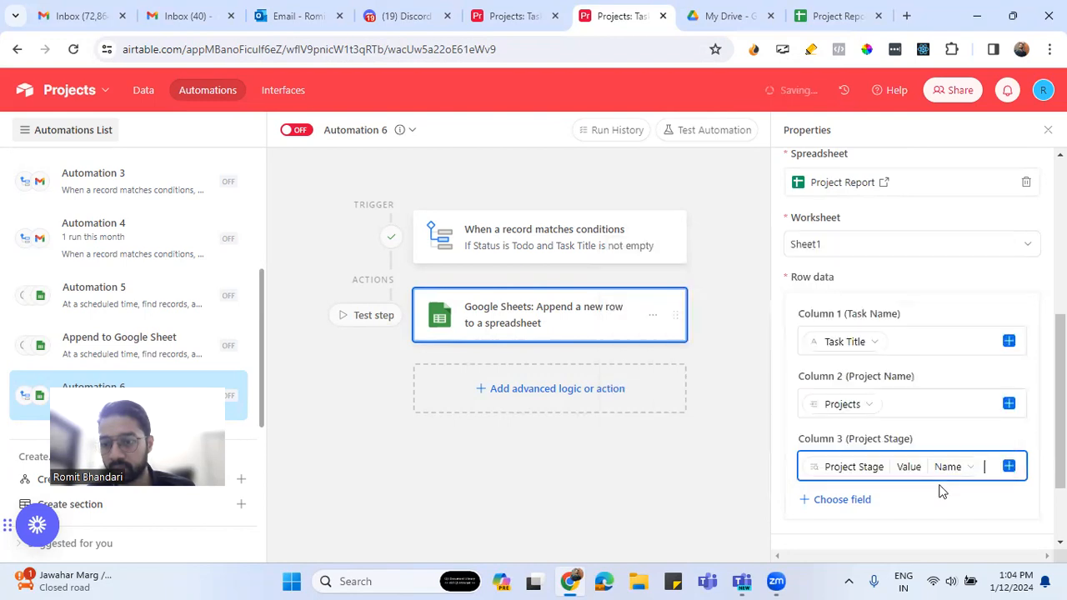
Add Column 4 (Task Stage) to the row data and fill it with the trigger record's Status.
scroll(939, 491, "down", 2)
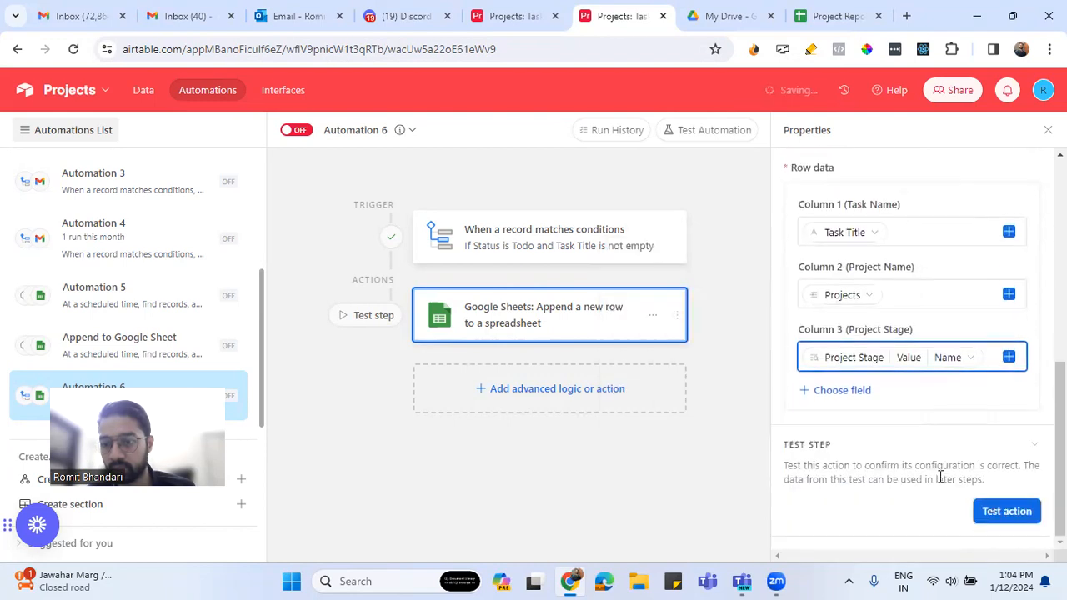
left_click(850, 389)
left_click(884, 445)
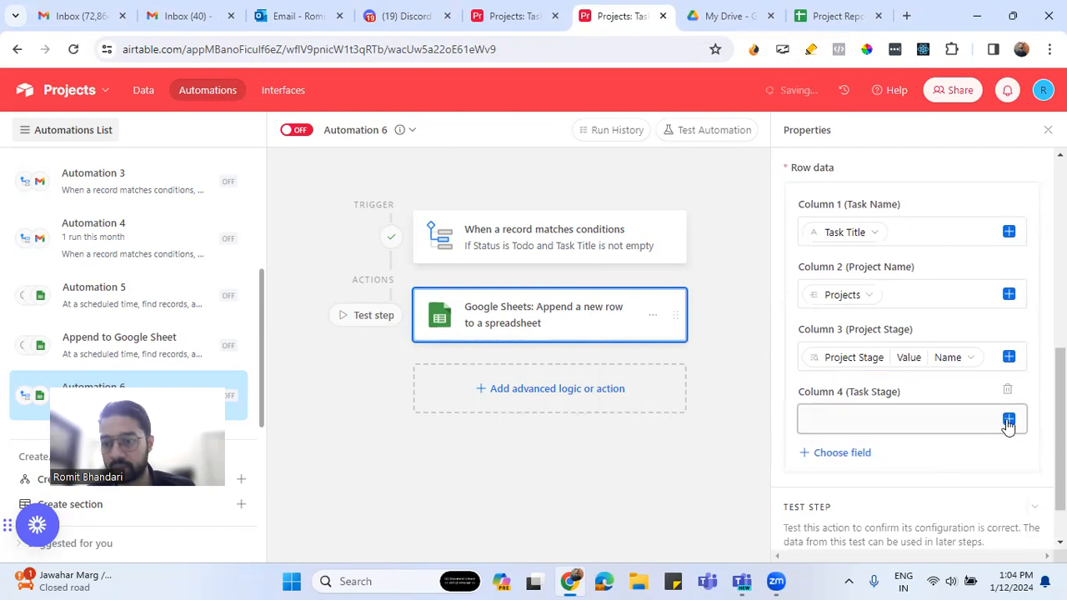
left_click(1009, 418)
scroll(898, 407, "down", 5)
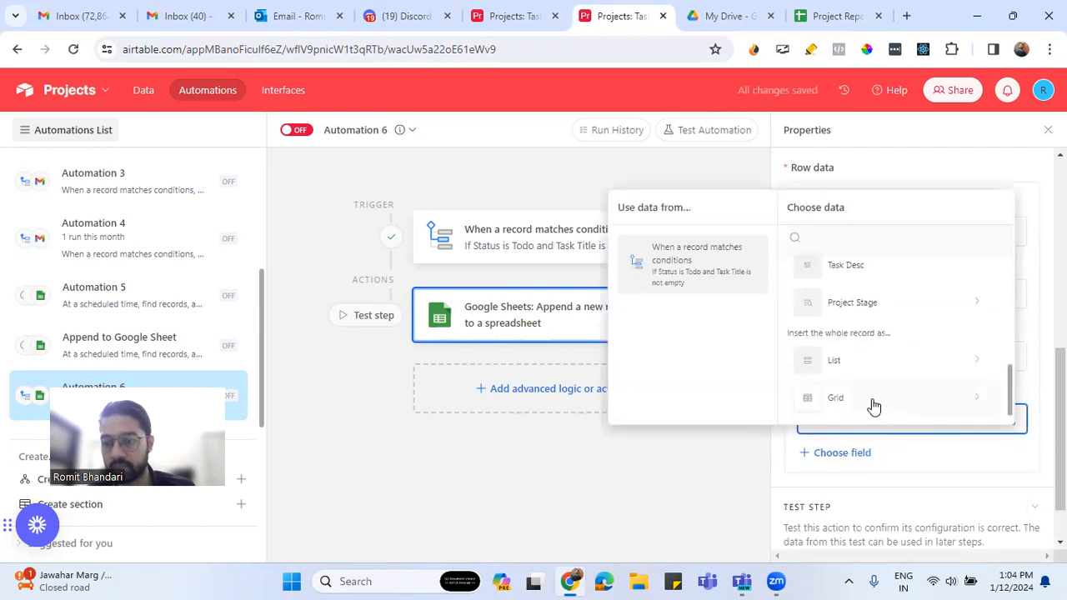
scroll(872, 390, "up", 3)
scroll(876, 347, "up", 2)
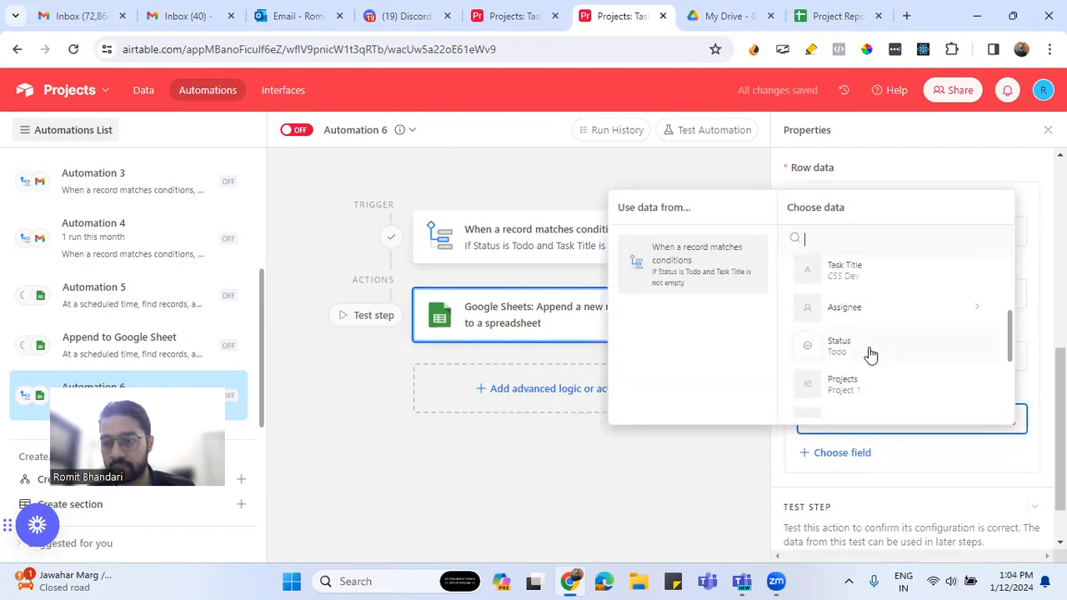
left_click(872, 350)
Add Column 5 (Assignee) to the row data and fill it with the name of the record's Assignee.
left_click(867, 457)
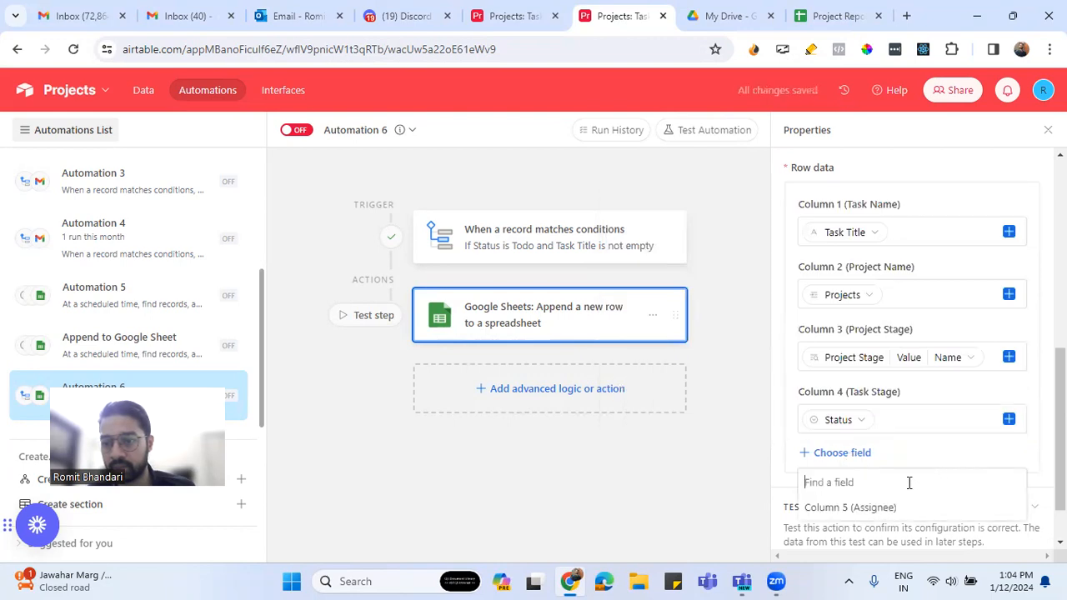
left_click(909, 505)
scroll(922, 499, "down", 3)
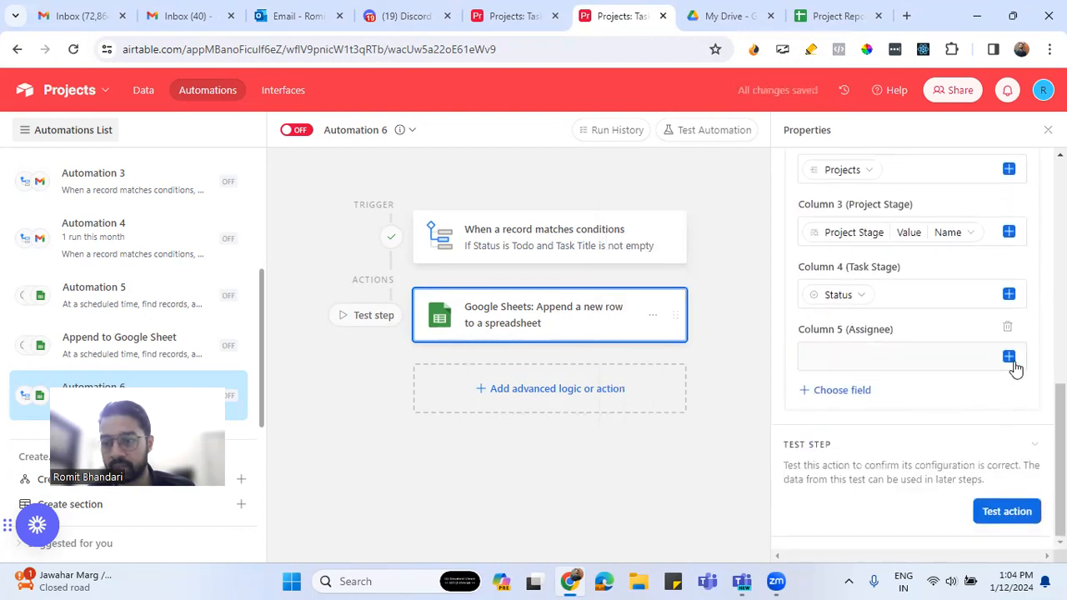
left_click(911, 364)
scroll(879, 294, "down", 5)
scroll(878, 293, "up", 2)
scroll(877, 292, "up", 3)
left_click(876, 259)
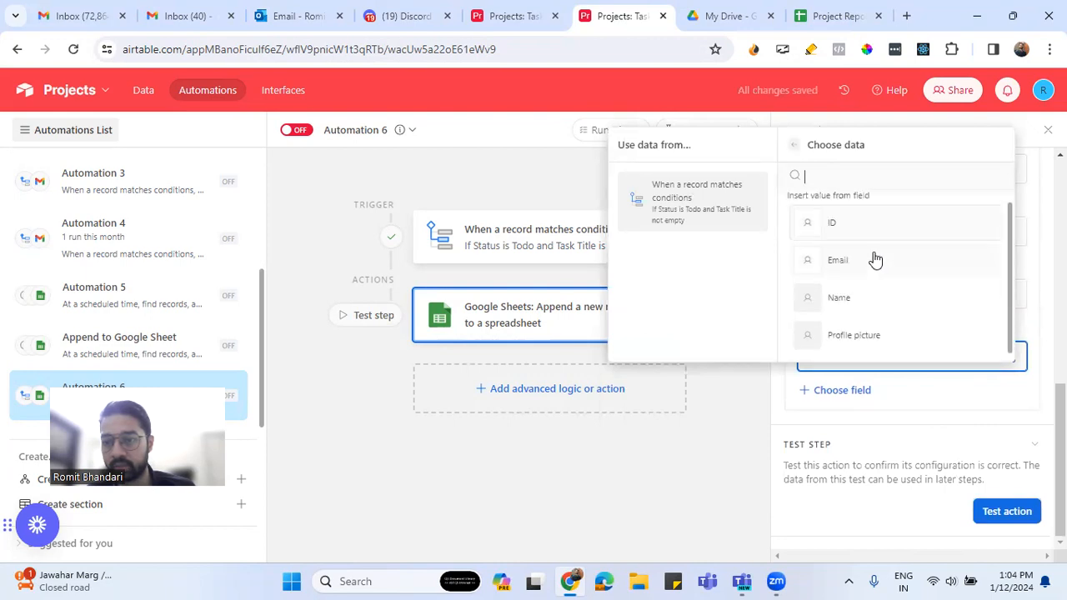
left_click(859, 308)
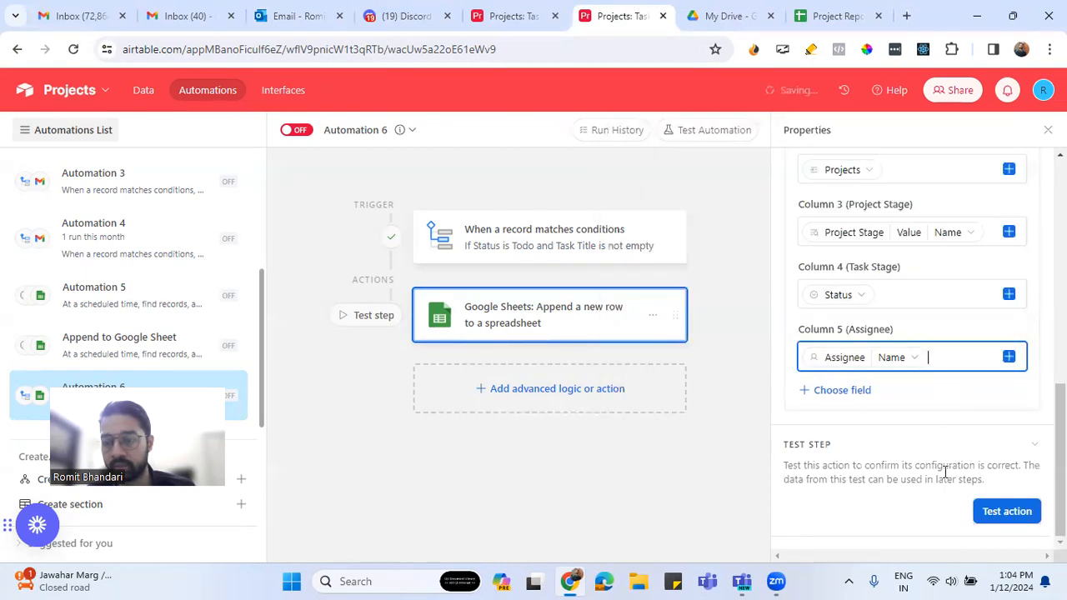
Test the append action and check the new CSS Dev row in the Project Report spreadsheet.
left_click(1005, 512)
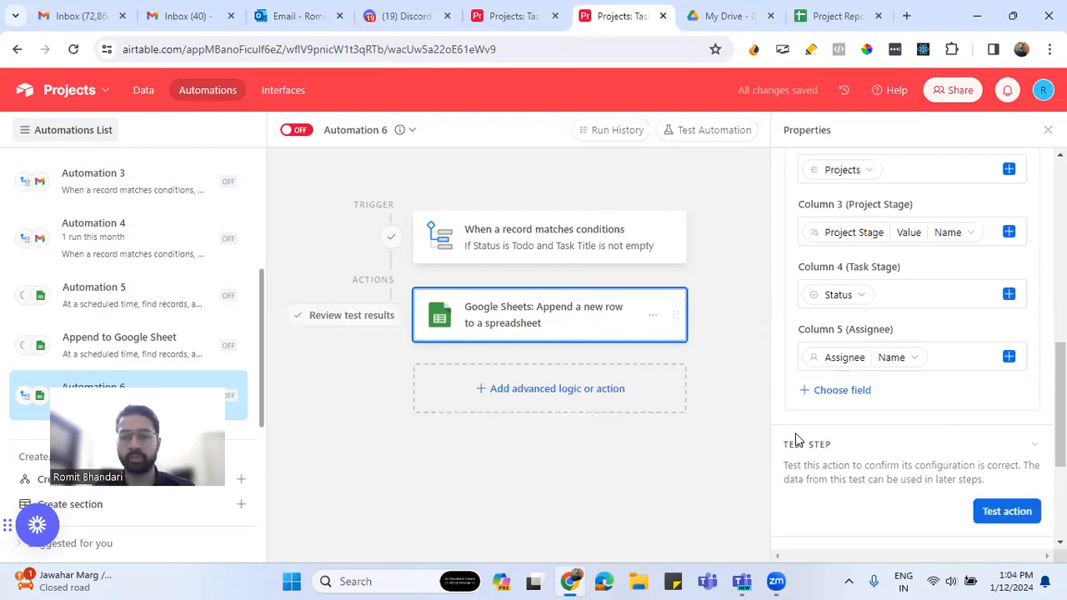
left_click(821, 16)
left_click_drag(106, 276, 303, 278)
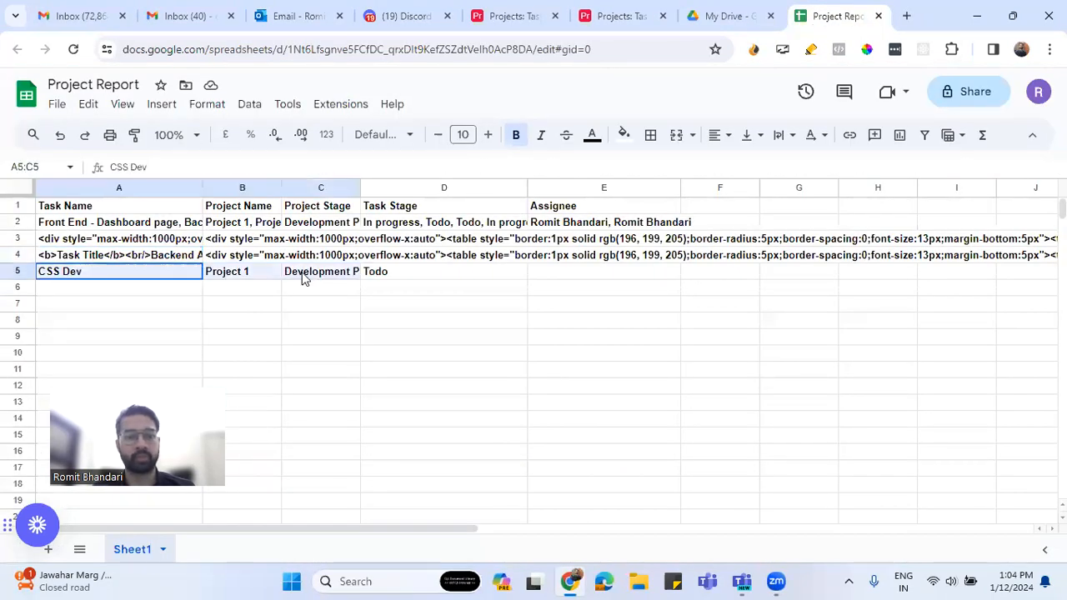
left_click(356, 275)
left_click(387, 279)
Clear the contents of rows 3 and 4, which hold the HTML test output, in the Project Report sheet.
left_click_drag(17, 255, 15, 239)
right_click(15, 239)
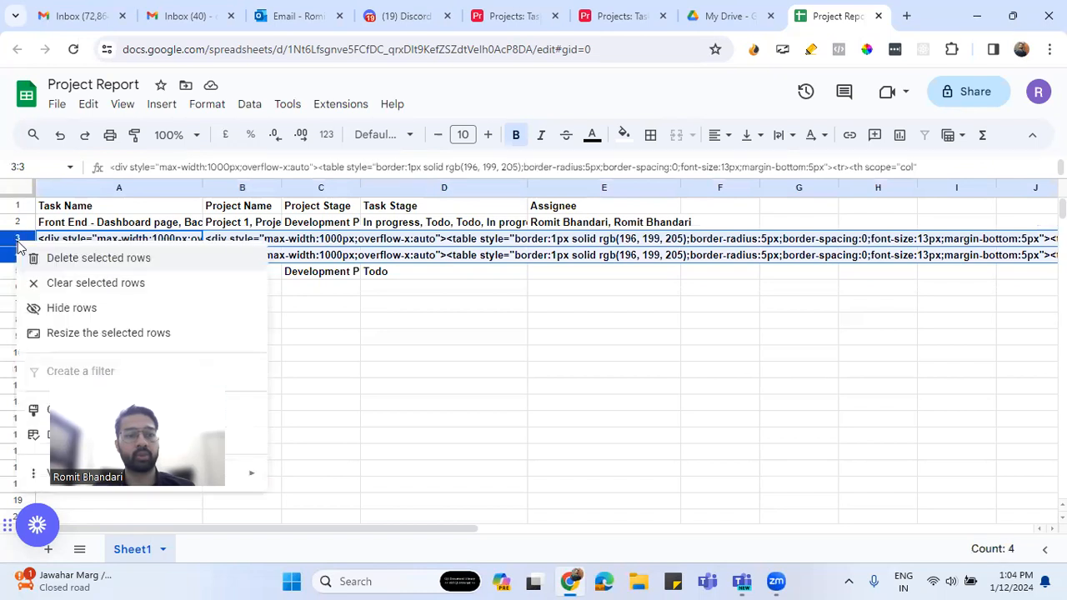
left_click(79, 284)
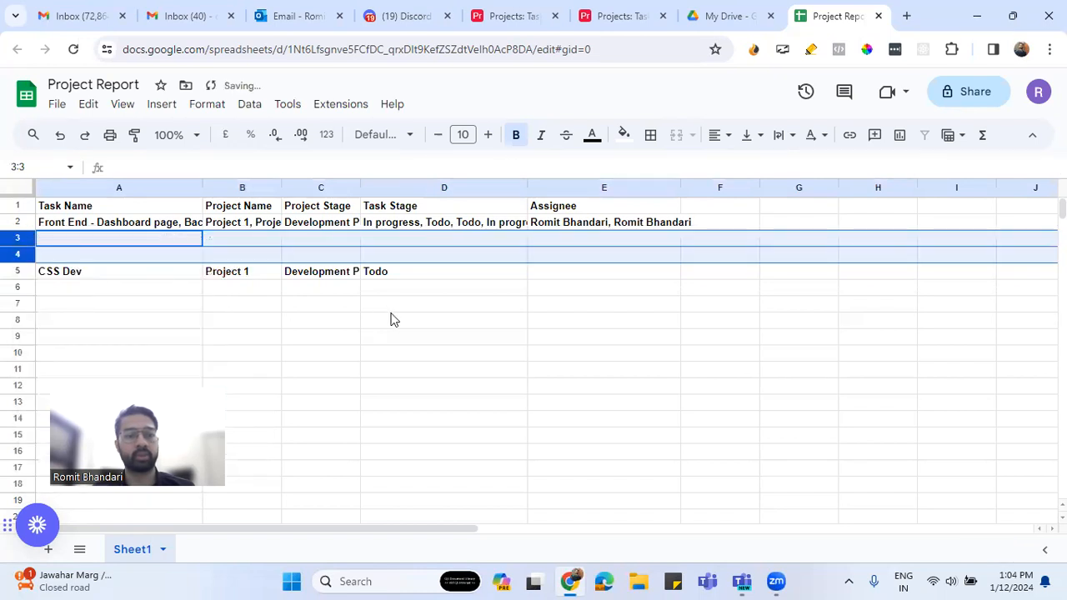
left_click(422, 306)
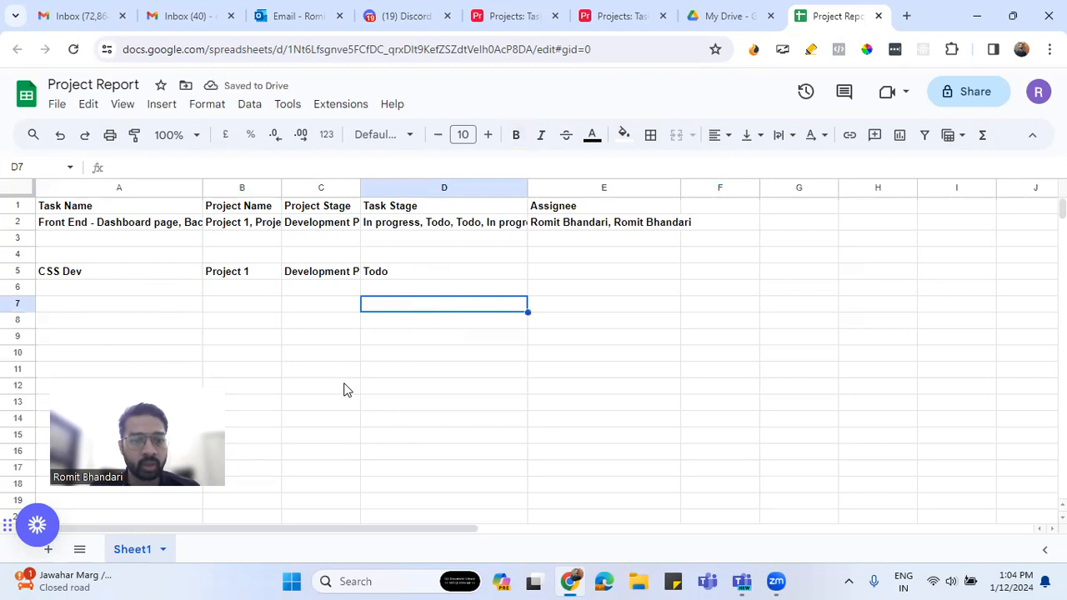
Select the CSS Dev row in the sheet and switch to the Tasks table in Airtable.
left_click(15, 275)
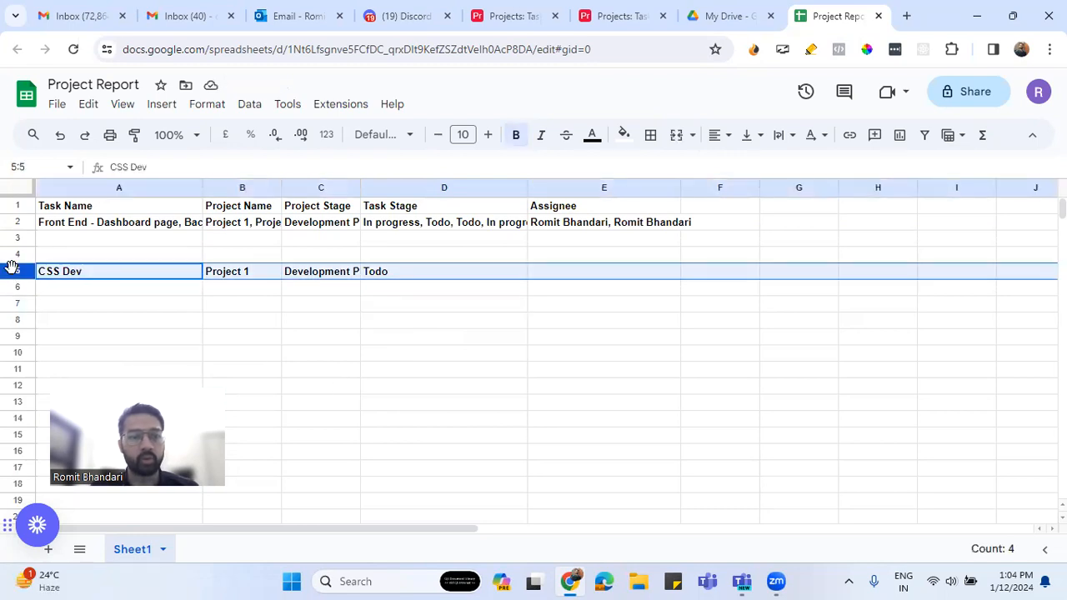
left_click(510, 16)
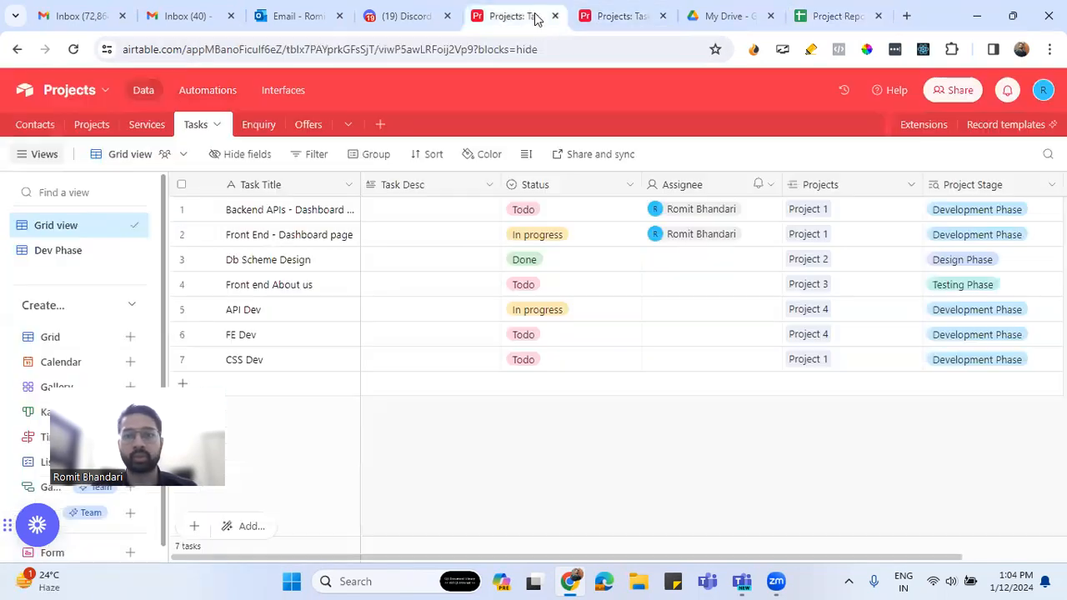